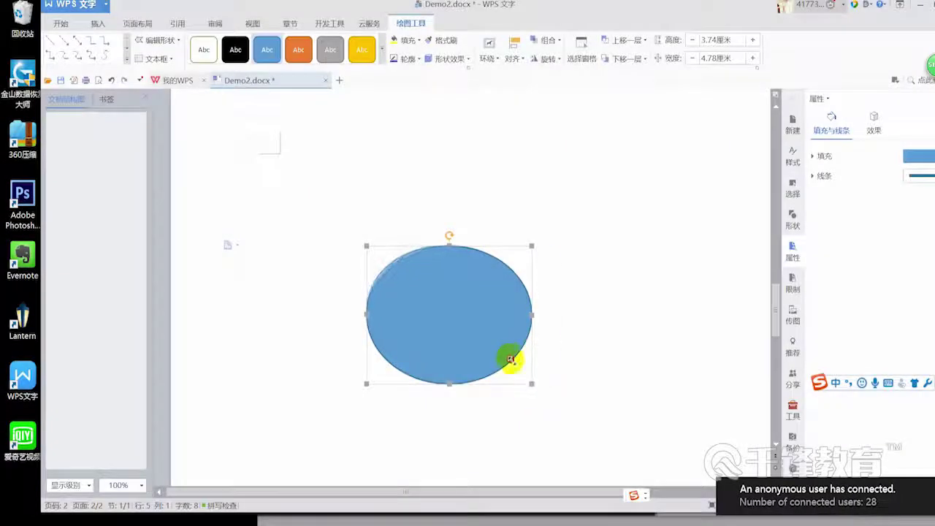
# Shrink the blue ellipse to a flatter oval, label it 'Main', and position it on the page
pyautogui.moveTo(532, 383); pyautogui.dragTo(506, 329)
pyautogui.moveTo(462, 307); pyautogui.dragTo(490, 338)
pyautogui.rightClick(472, 330)
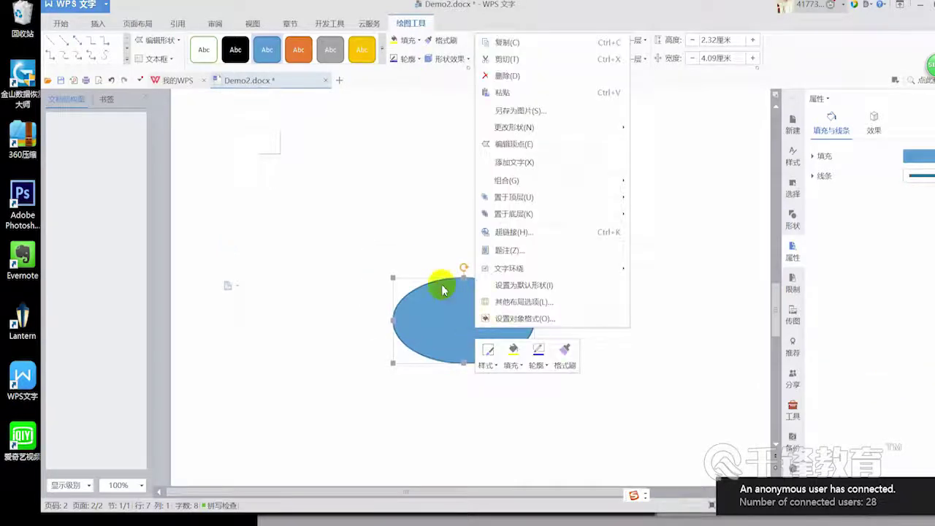
pyautogui.click(547, 163)
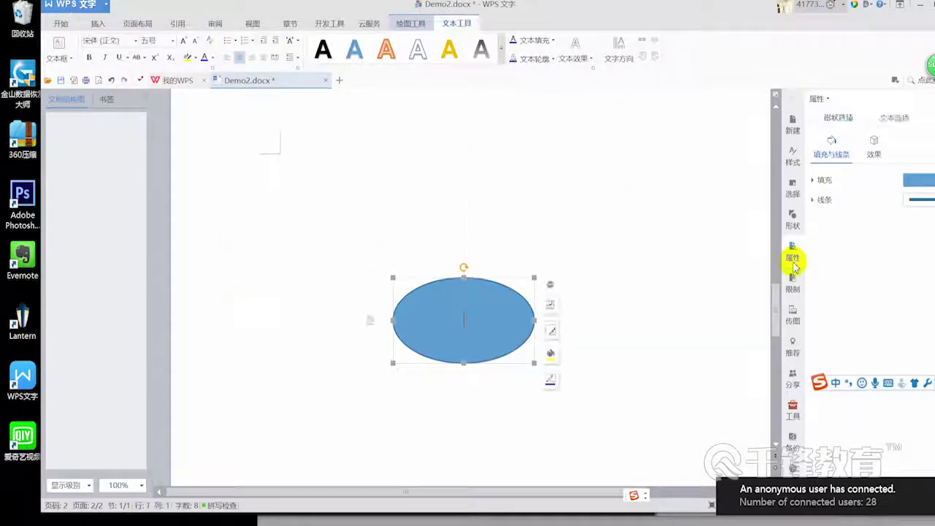
pyautogui.click(463, 320)
pyautogui.write('M')
pyautogui.press('shift')
pyautogui.write('wenz')
pyautogui.press('BackSpace')
pyautogui.press('BackSpace')
pyautogui.press('BackSpace')
pyautogui.press('BackSpace')
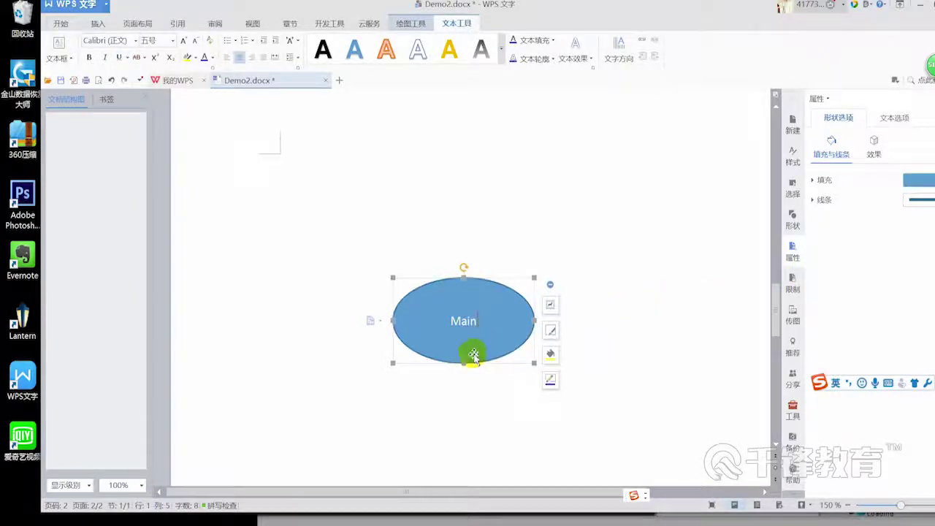
pyautogui.moveTo(473, 356); pyautogui.dragTo(450, 323)
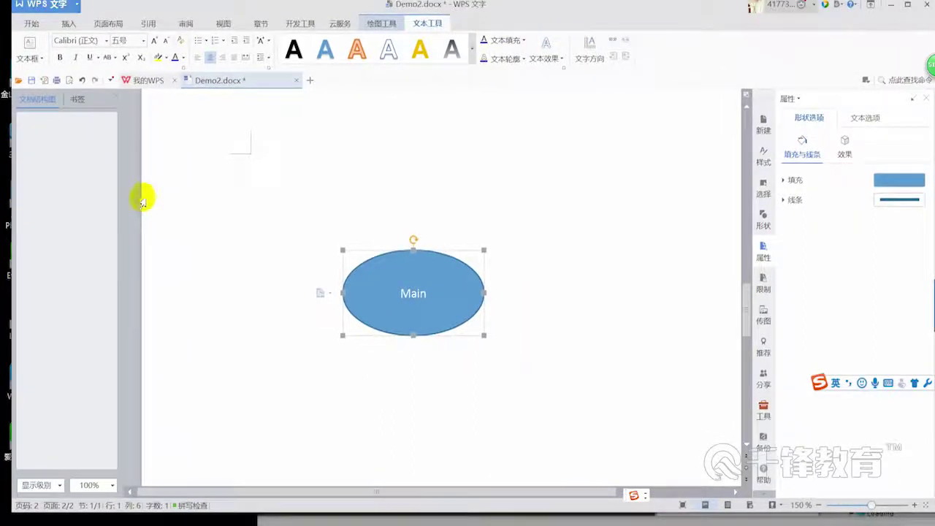
# Draw a rounded rectangle below and left of Main and label it 'UI'
pyautogui.click(68, 23)
pyautogui.click(191, 57)
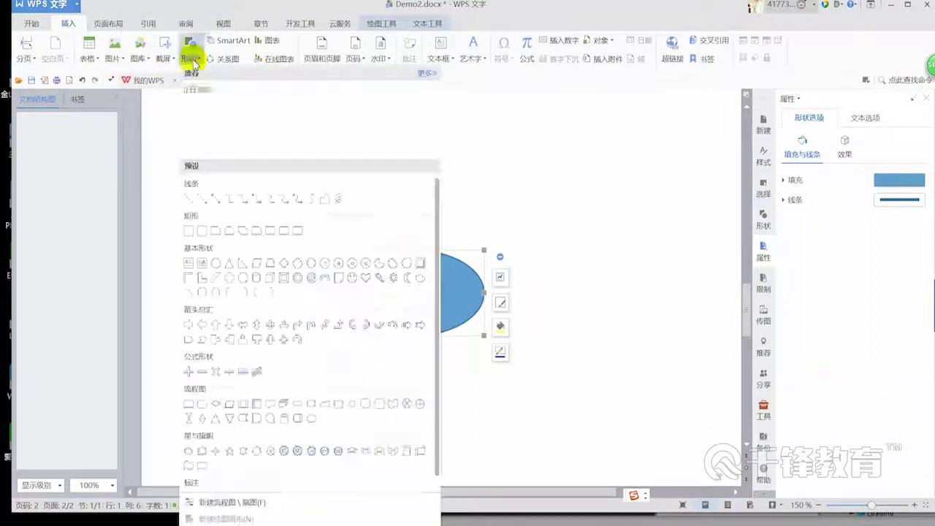
pyautogui.click(203, 231)
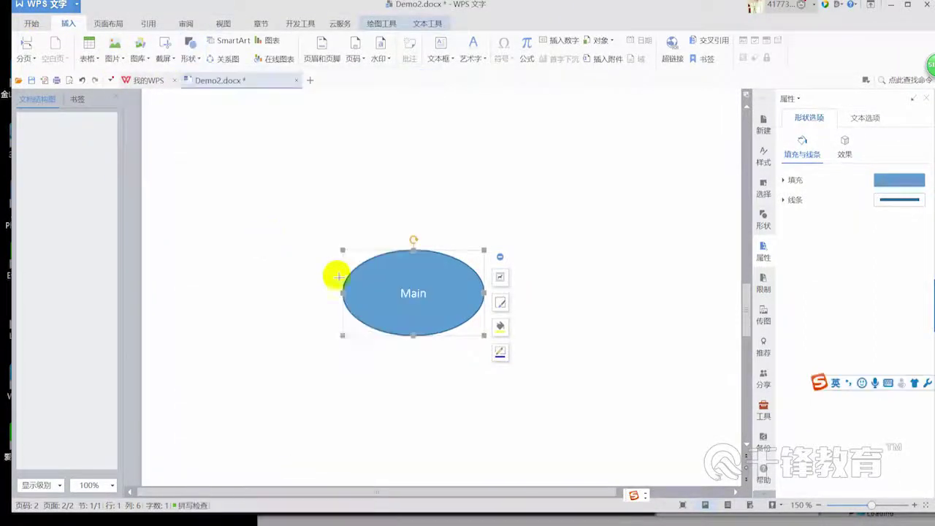
pyautogui.moveTo(193, 288); pyautogui.dragTo(326, 351)
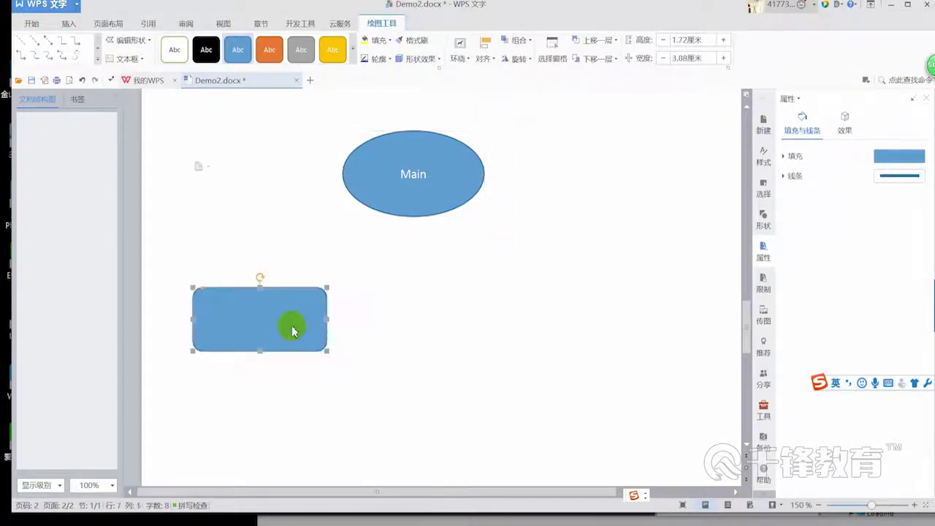
pyautogui.rightClick(293, 327)
pyautogui.click(373, 173)
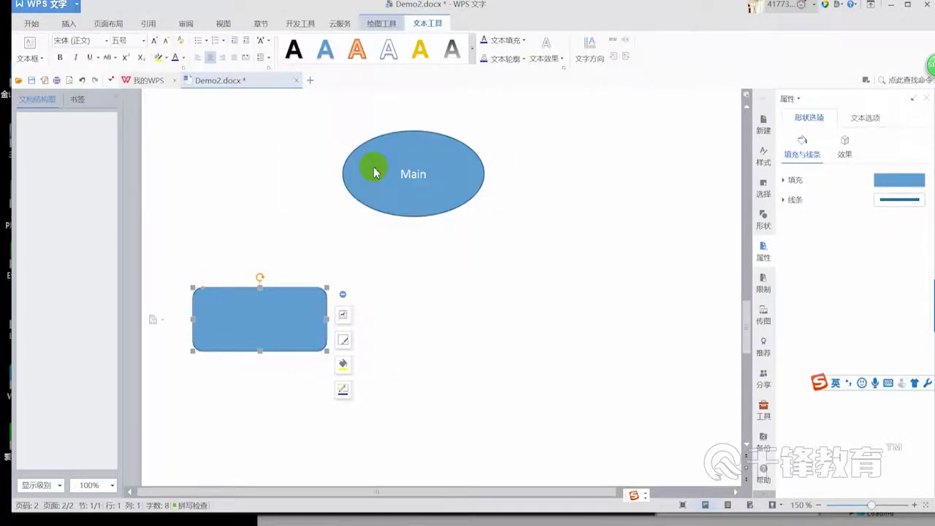
pyautogui.write('UI')
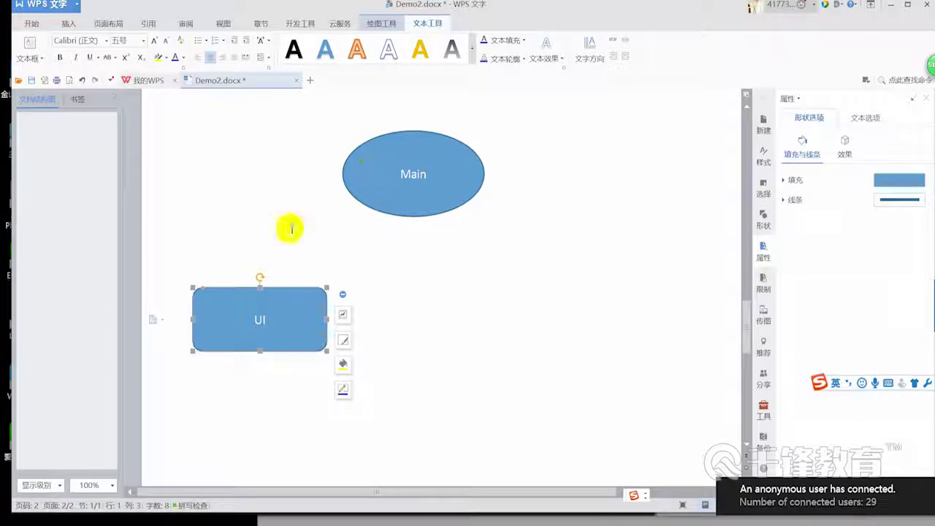
# Copy it into Player and Audio boxes in a row, centre Main above them, and switch to Unity
pyautogui.moveTo(303, 352)
pyautogui.mouseDown()
pyautogui.moveTo(557, 346)
pyautogui.moveTo(522, 323)
pyautogui.mouseUp()
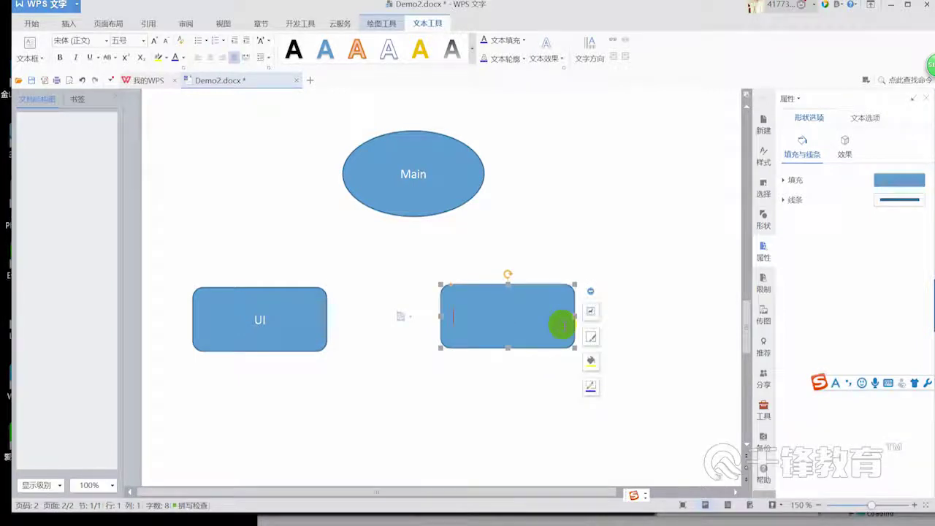
pyautogui.write('ui')
pyautogui.press('shift')
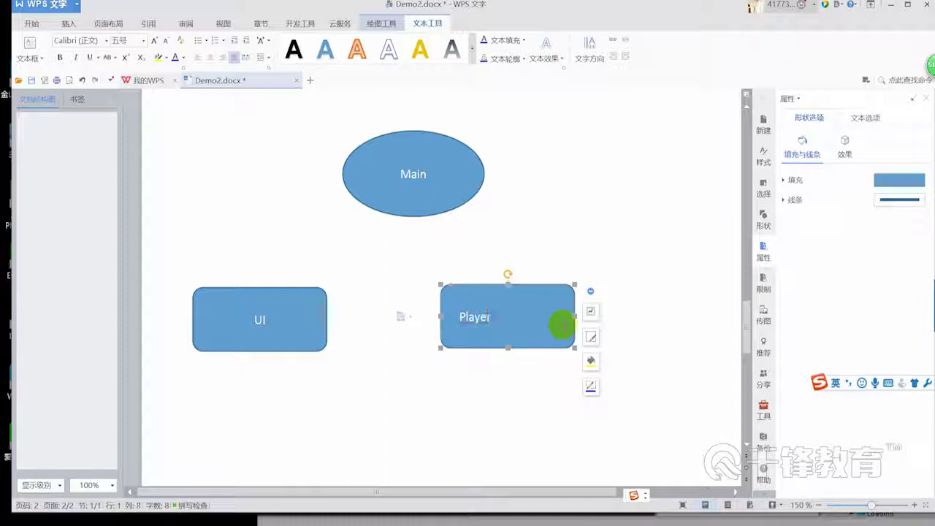
pyautogui.moveTo(565, 341)
pyautogui.mouseDown()
pyautogui.moveTo(537, 333)
pyautogui.moveTo(640, 175)
pyautogui.mouseUp()
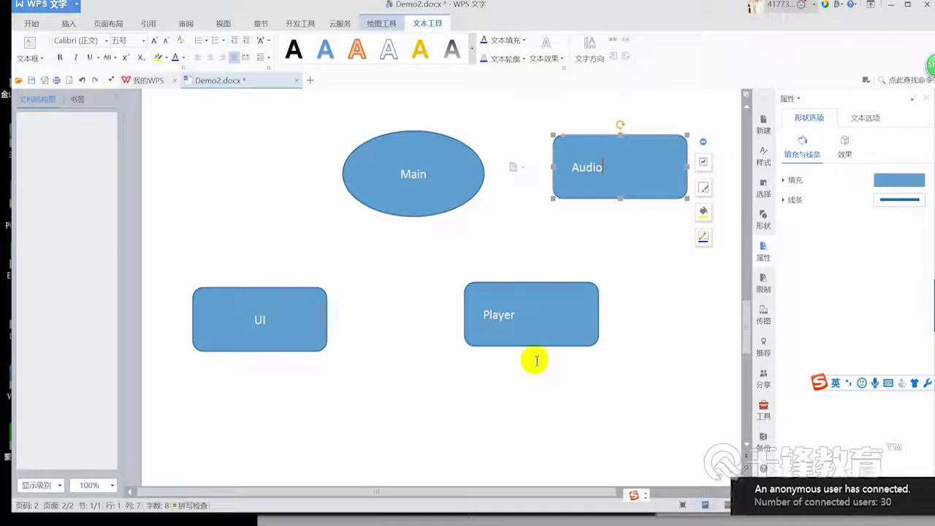
pyautogui.moveTo(540, 338); pyautogui.dragTo(468, 349)
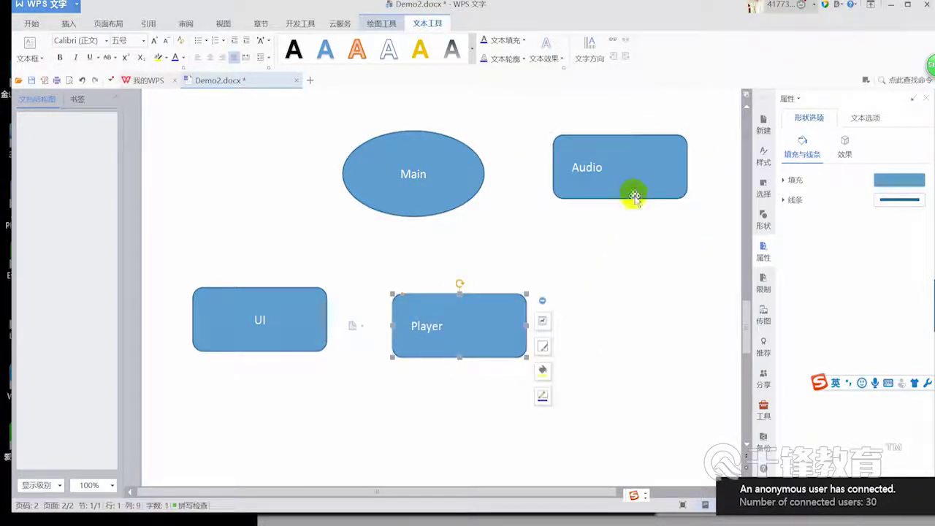
pyautogui.moveTo(609, 188); pyautogui.dragTo(624, 346)
pyautogui.scroll(-1, 613, 335)
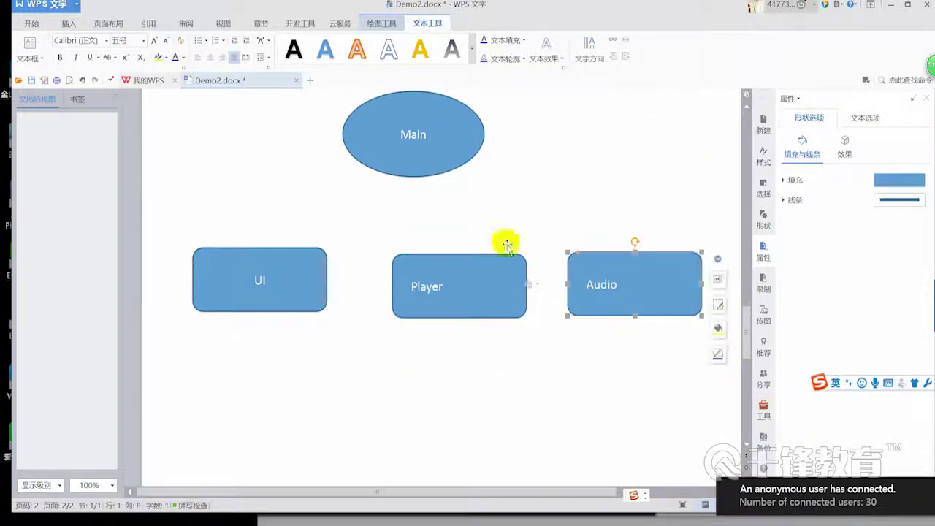
pyautogui.moveTo(459, 155); pyautogui.dragTo(497, 157)
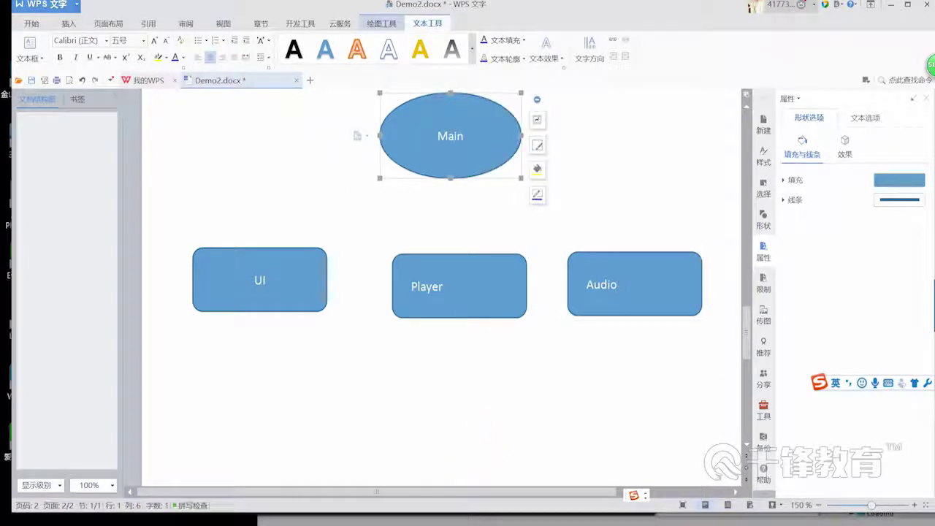
pyautogui.hotkey('alt', 'Tab')
# Maximize Unity, select Gloable, open its Main script in Visual Studio, then return to WPS
pyautogui.doubleClick(721, 48)
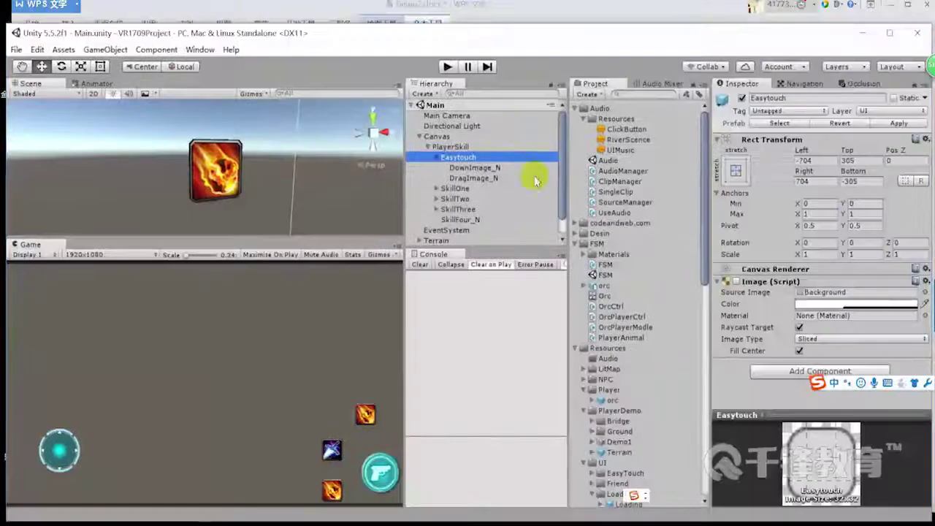
pyautogui.click(439, 137)
pyautogui.click(419, 136)
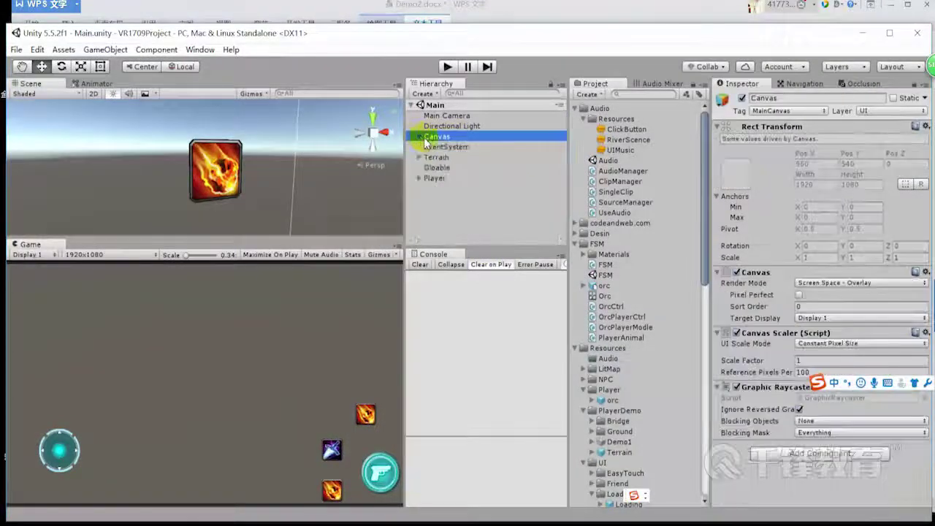
pyautogui.click(435, 157)
pyautogui.click(435, 168)
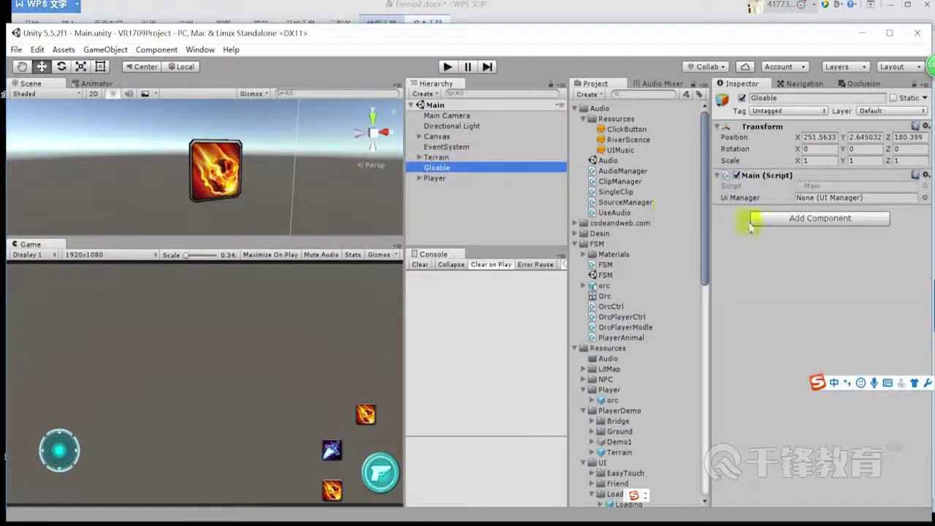
pyautogui.click(818, 187)
pyautogui.doubleClick(816, 191)
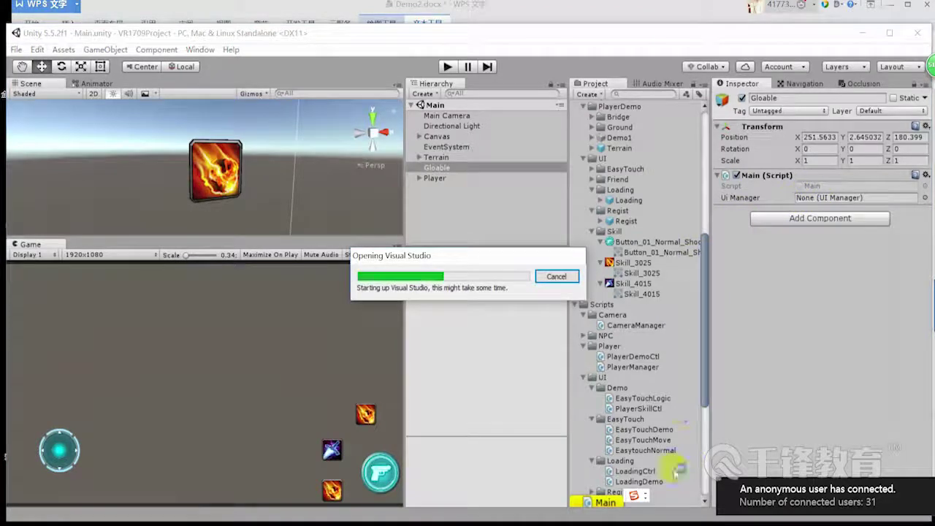
pyautogui.hotkey('alt', 'Tab')
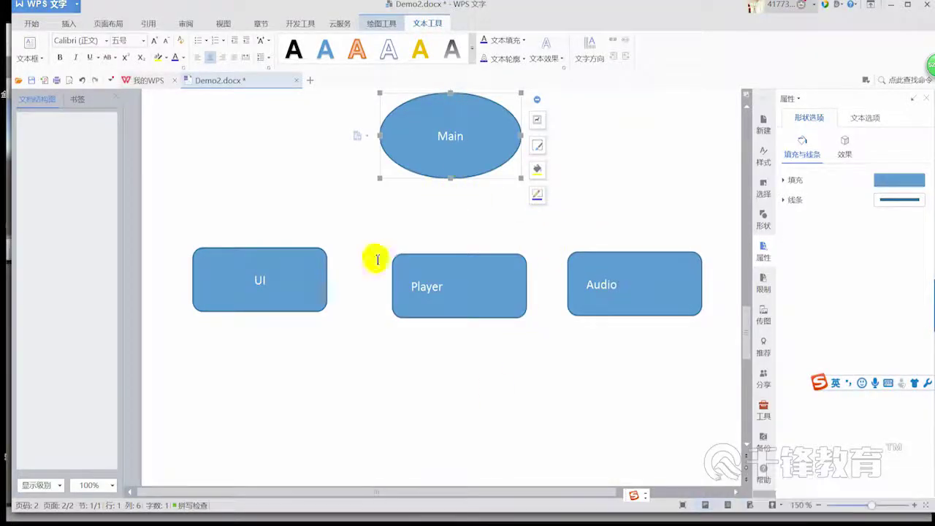
# Append 'Manager' to each box label, giving UIManager, PlayerManager and AudioManager
pyautogui.click(284, 277)
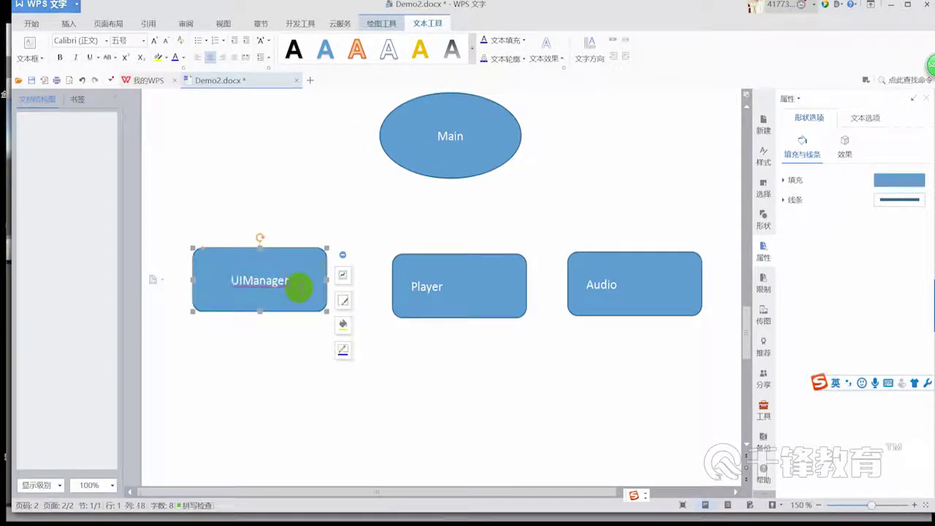
pyautogui.click(462, 288)
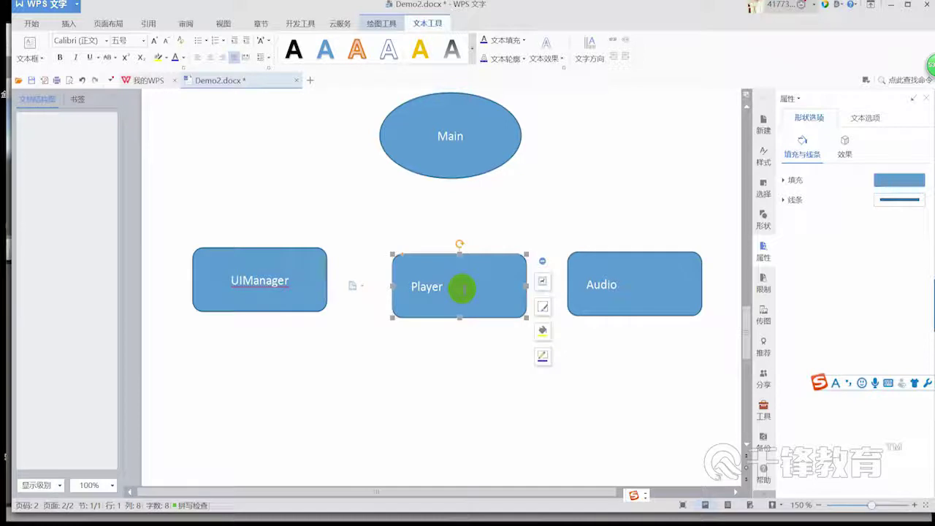
pyautogui.write('n')
pyautogui.click(635, 282)
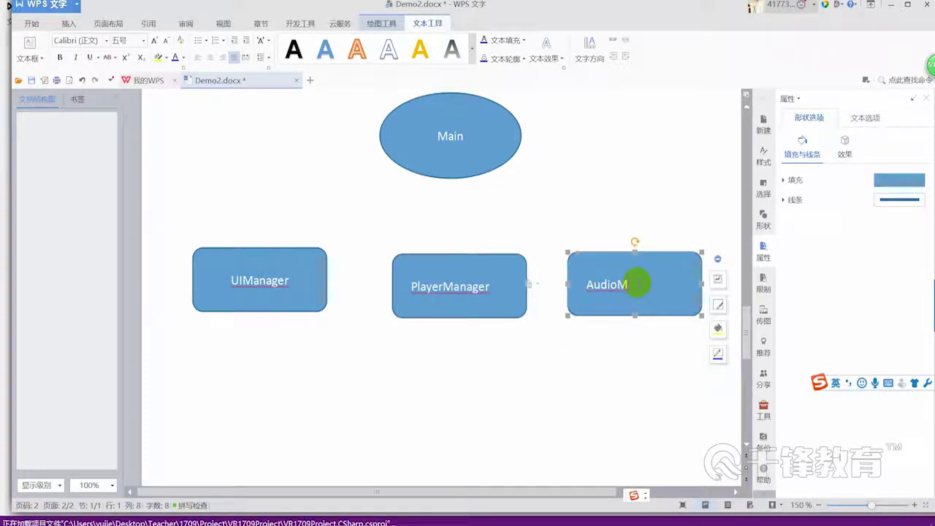
pyautogui.click(73, 23)
pyautogui.click(188, 51)
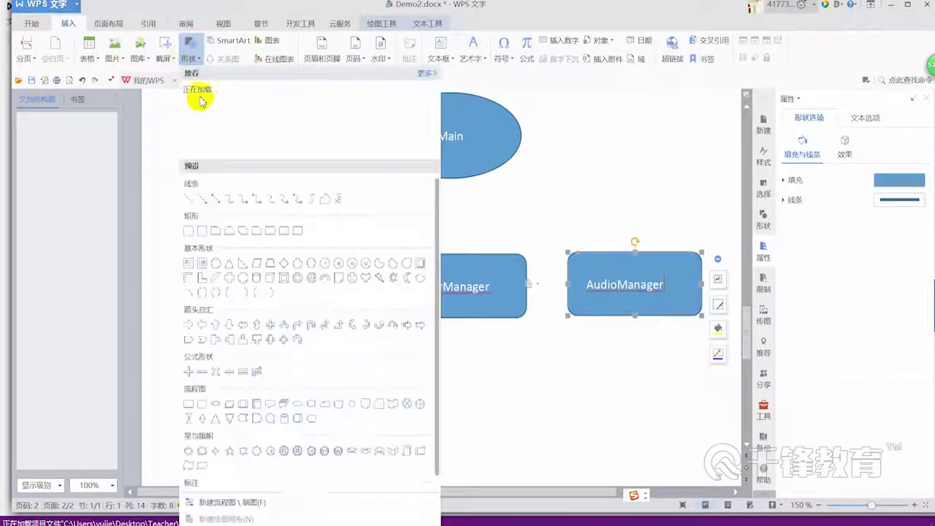
# Draw arrows from the Main ellipse to UIManager, PlayerManager and AudioManager
pyautogui.click(201, 200)
pyautogui.moveTo(434, 176); pyautogui.dragTo(313, 239)
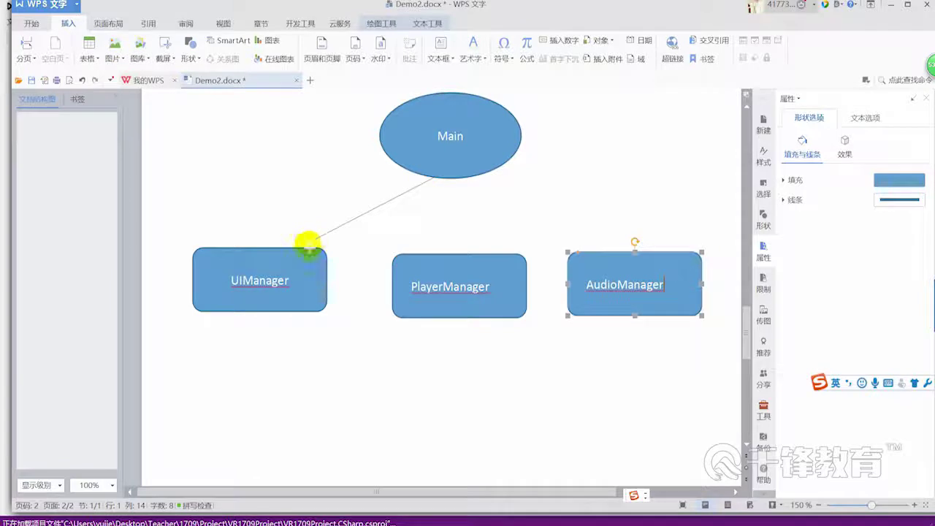
pyautogui.click(190, 59)
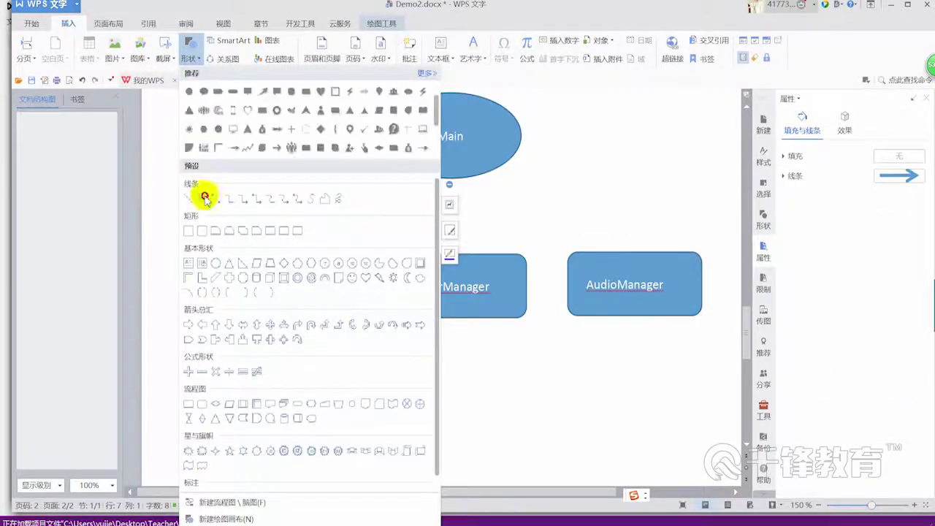
pyautogui.click(202, 187)
pyautogui.moveTo(470, 183); pyautogui.dragTo(494, 243)
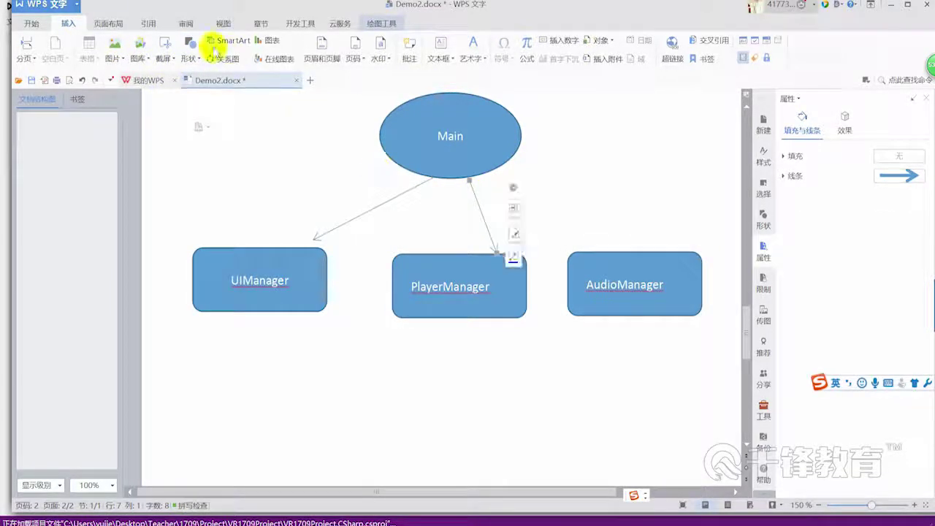
pyautogui.click(189, 56)
pyautogui.click(203, 200)
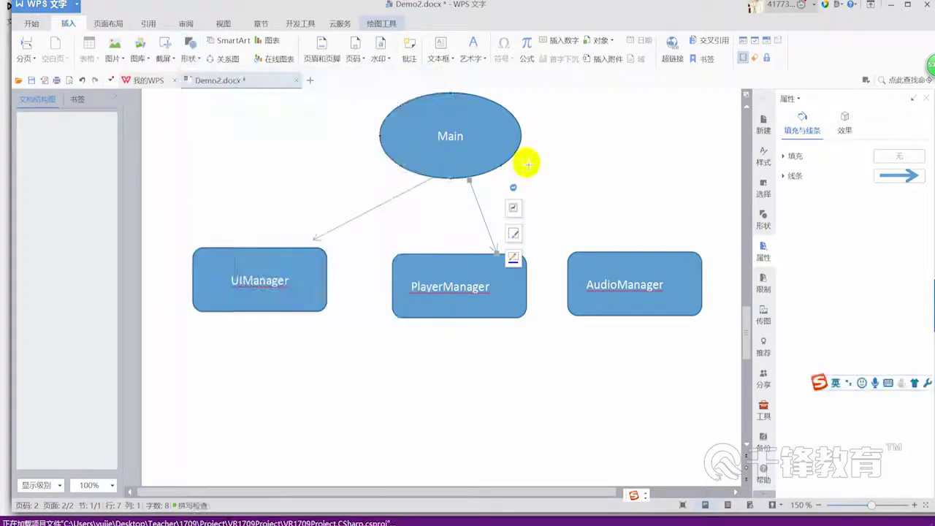
pyautogui.moveTo(518, 158); pyautogui.dragTo(630, 244)
# Line up UIManager and PlayerManager under Main, then restore the window over Visual Studio
pyautogui.scroll(-1, 633, 214)
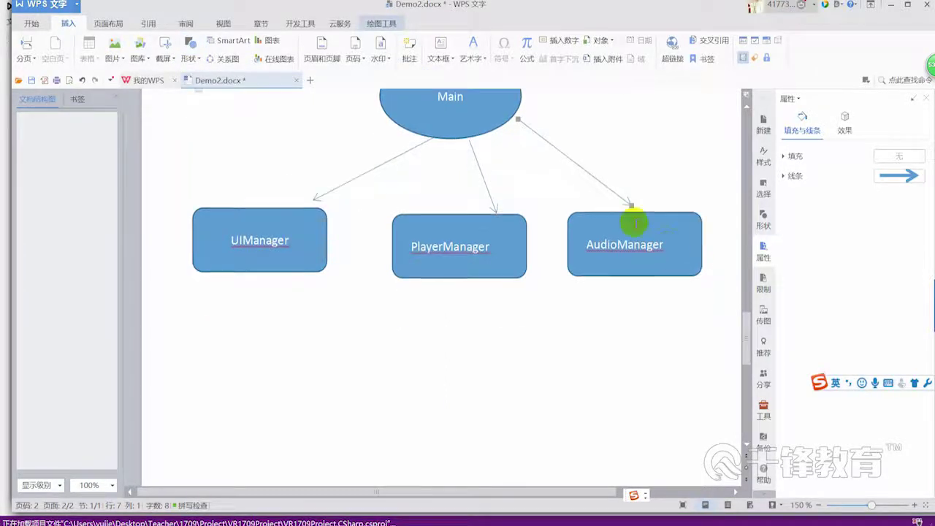
pyautogui.scroll(2, 563, 25)
pyautogui.moveTo(533, 6); pyautogui.dragTo(744, 29)
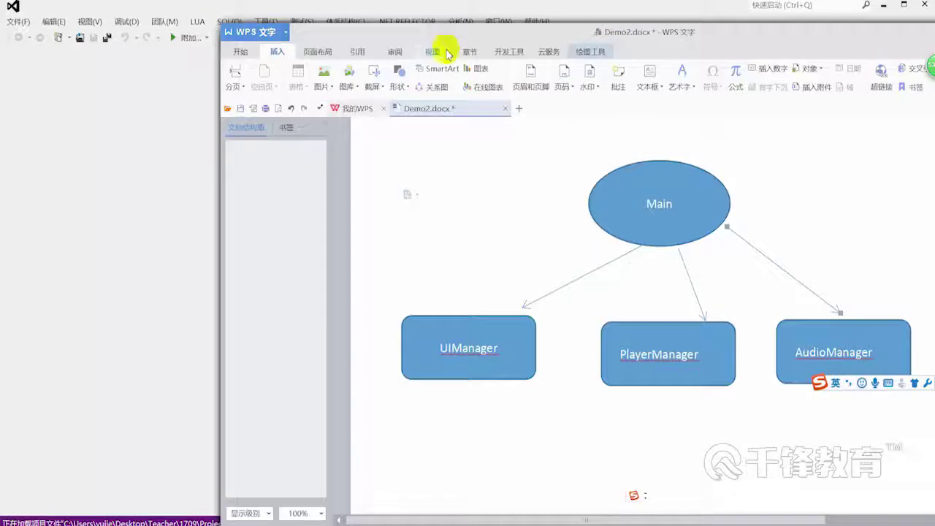
pyautogui.doubleClick(580, 33)
pyautogui.scroll(-2, 548, 256)
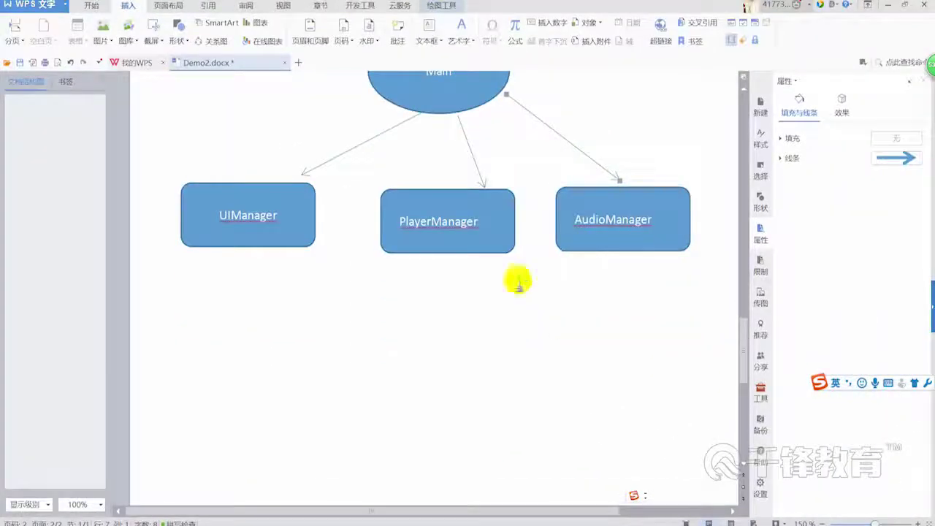
pyautogui.moveTo(295, 249); pyautogui.dragTo(320, 247)
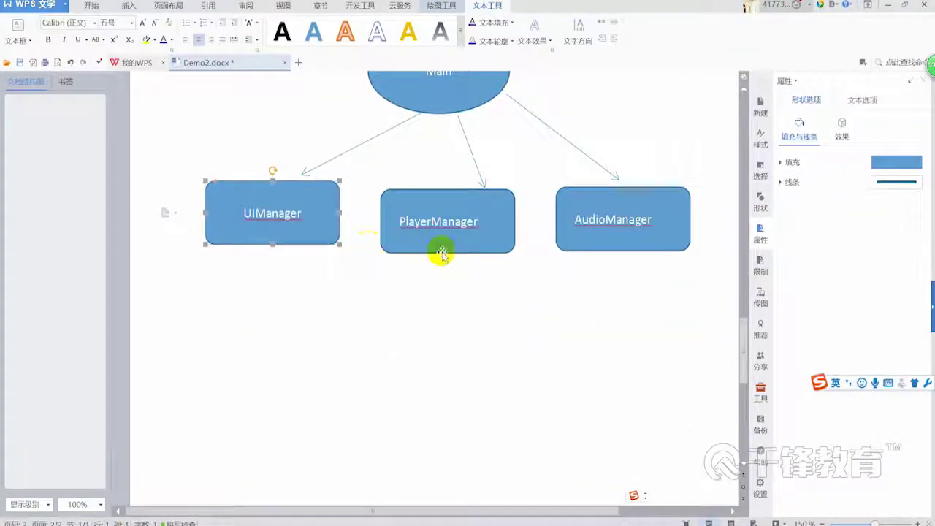
pyautogui.moveTo(447, 254); pyautogui.dragTo(453, 253)
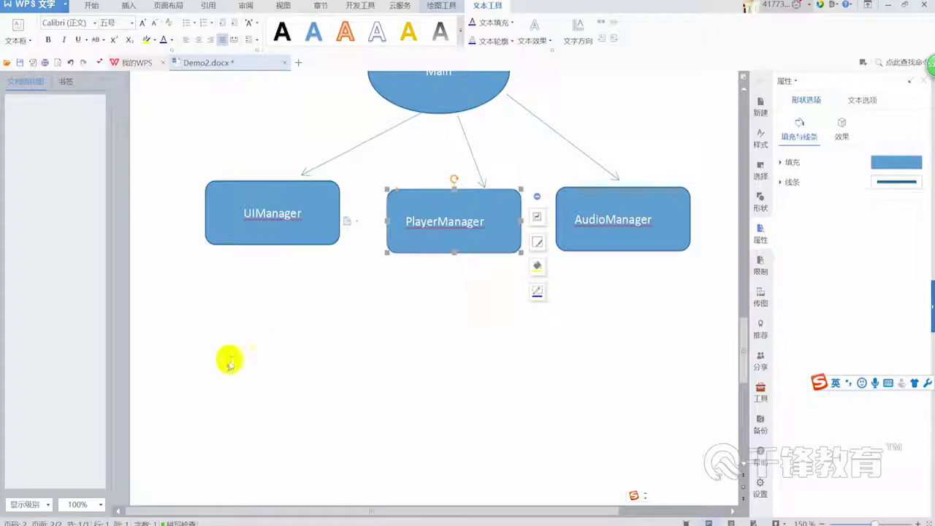
pyautogui.click(303, 320)
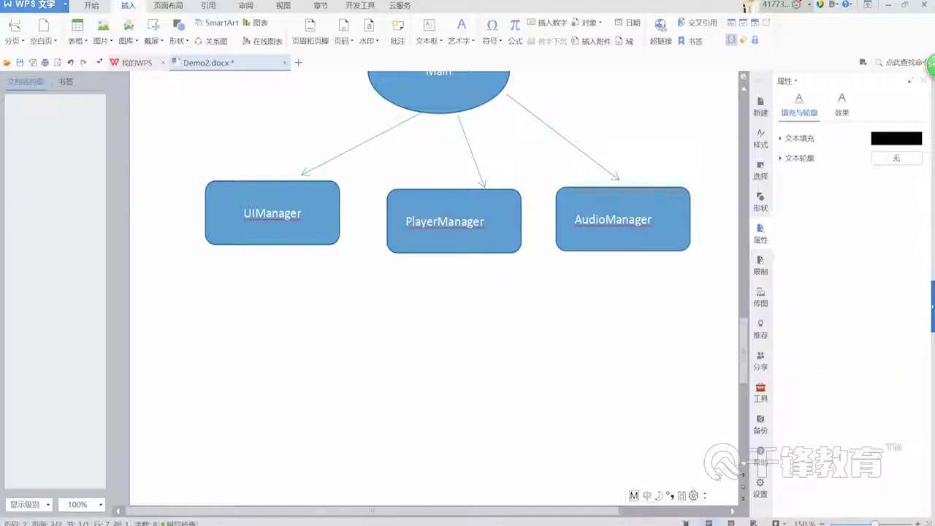
pyautogui.moveTo(468, 10); pyautogui.dragTo(547, 33)
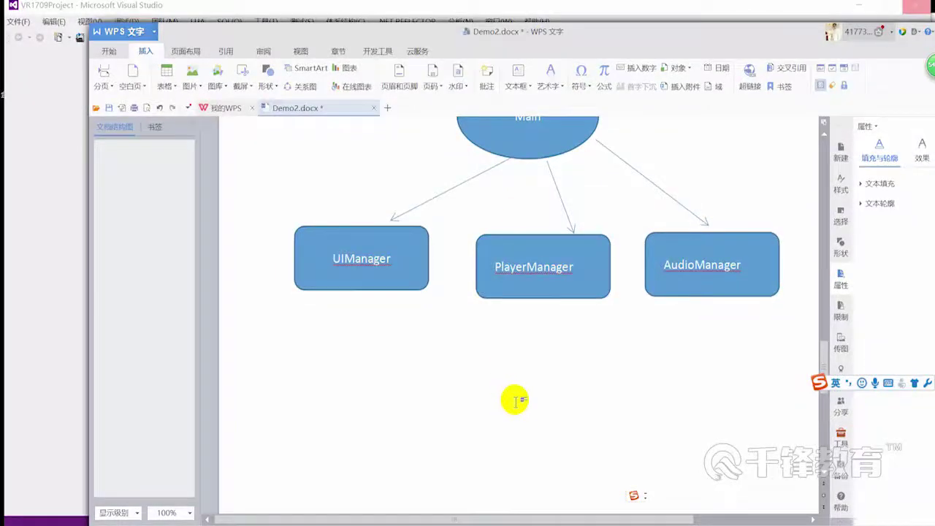
# Draw a rounded box below UIManager and label it 'Easytouch'
pyautogui.click(269, 86)
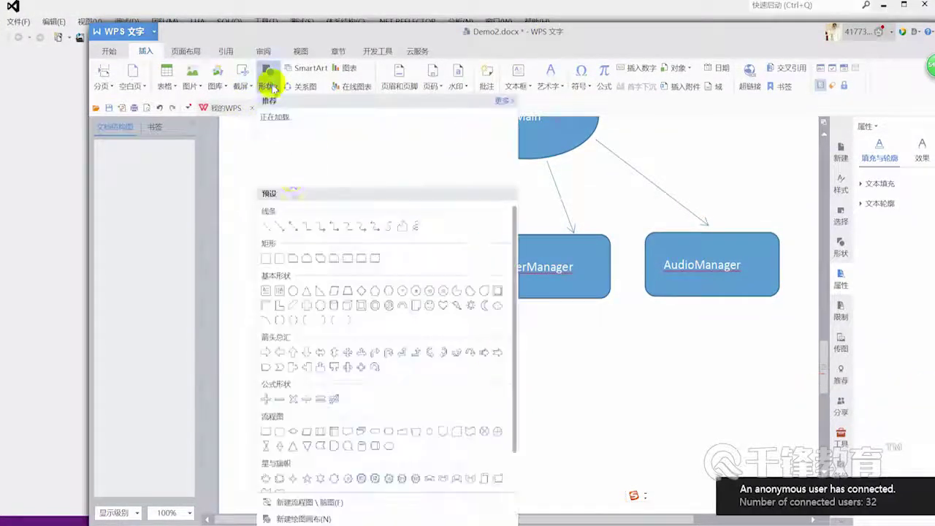
pyautogui.click(279, 258)
pyautogui.moveTo(255, 355); pyautogui.dragTo(355, 431)
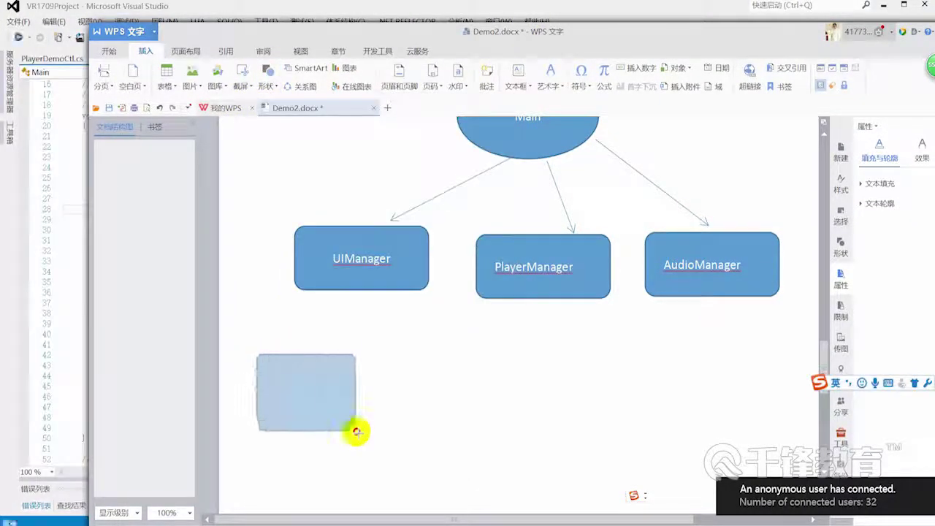
pyautogui.rightClick(337, 401)
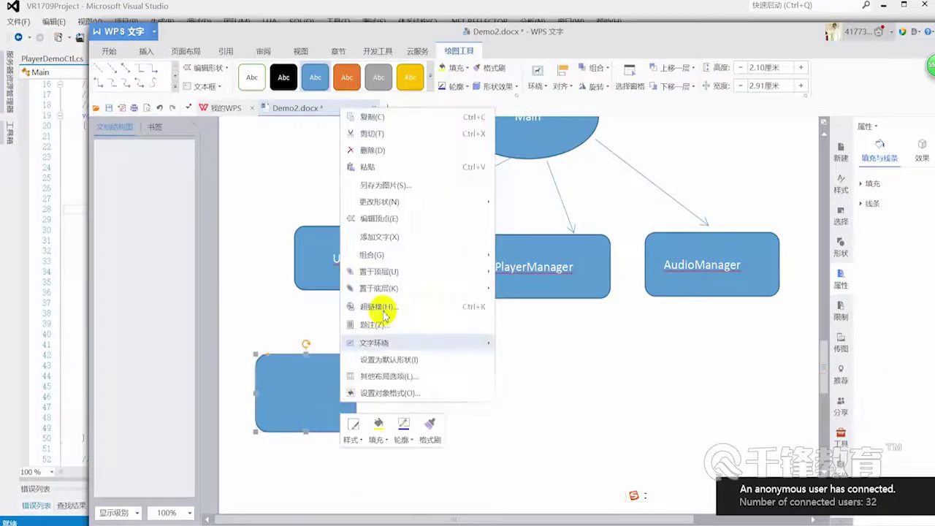
pyautogui.click(398, 238)
pyautogui.press('capslock')
pyautogui.write('asytouc')
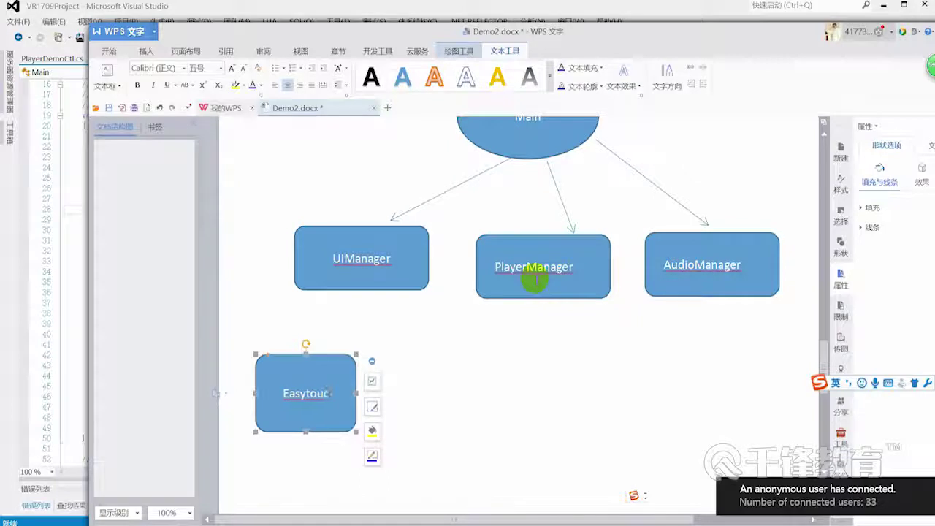
# Add a second box labelled 'Skill' to the right of Easytouch
pyautogui.moveTo(405, 35); pyautogui.dragTo(448, 22)
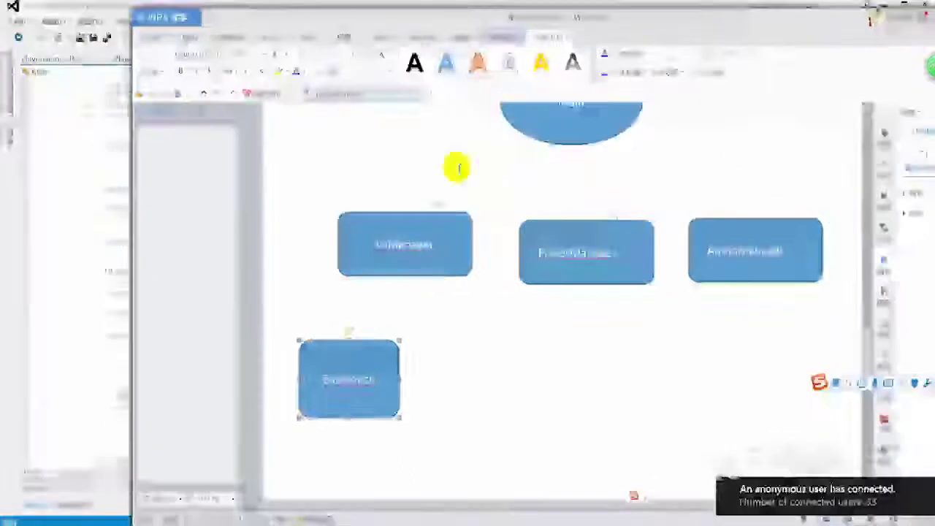
pyautogui.scroll(-1, 416, 292)
pyautogui.moveTo(382, 369)
pyautogui.mouseDown()
pyautogui.moveTo(365, 378)
pyautogui.moveTo(494, 375)
pyautogui.mouseUp()
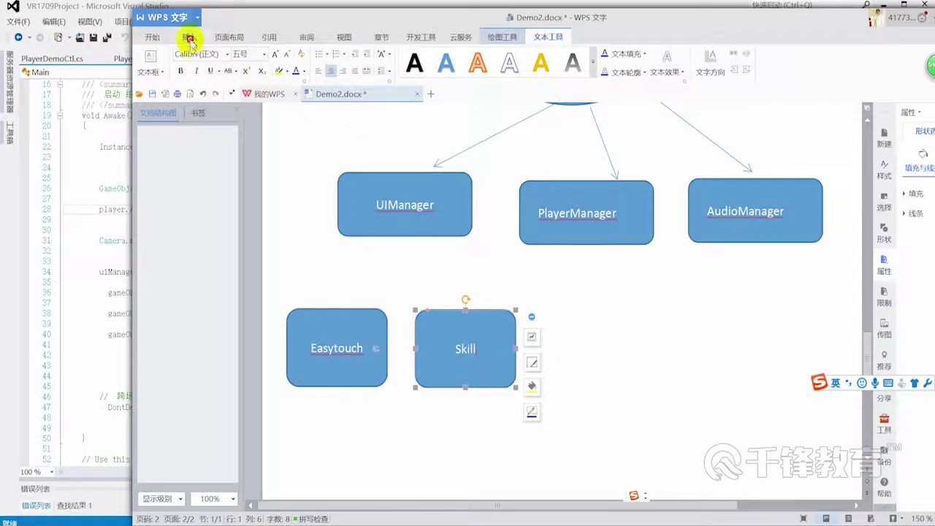
# Draw arrows from UIManager down to the Easytouch and Skill boxes
pyautogui.click(189, 38)
pyautogui.click(309, 62)
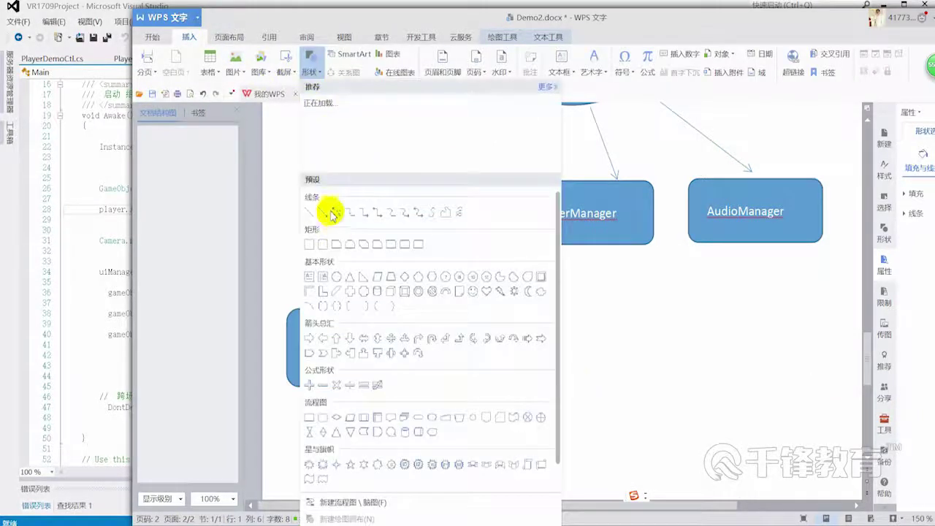
pyautogui.click(332, 212)
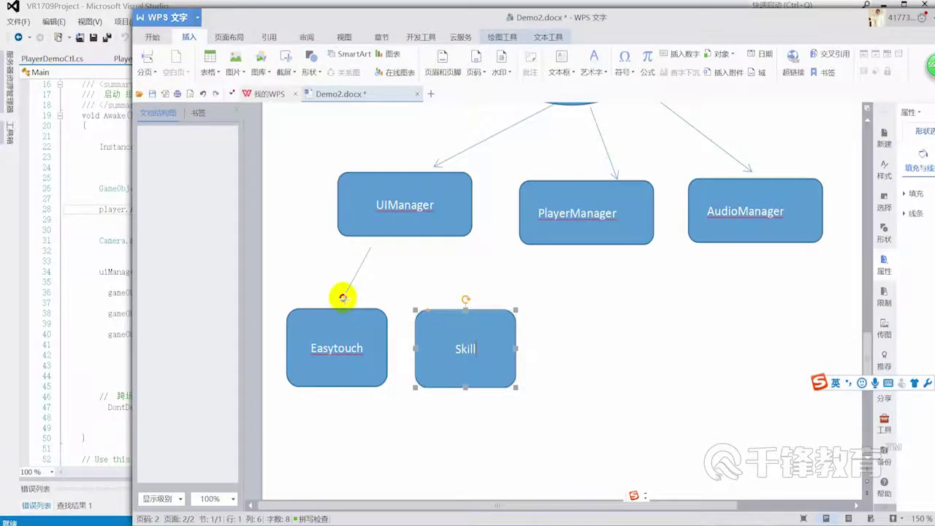
pyautogui.moveTo(342, 298); pyautogui.dragTo(343, 298)
pyautogui.click(308, 67)
pyautogui.click(319, 211)
pyautogui.moveTo(441, 240); pyautogui.dragTo(460, 291)
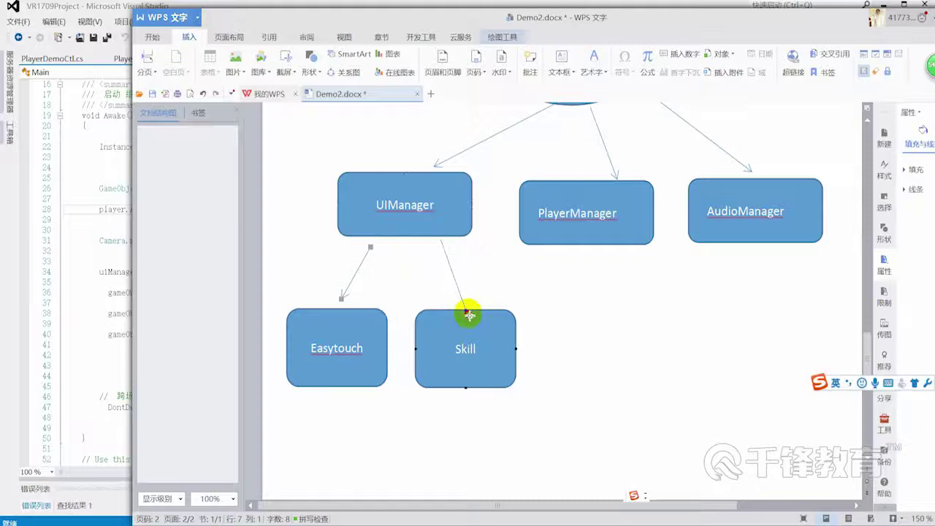
pyautogui.moveTo(442, 17); pyautogui.dragTo(603, 17)
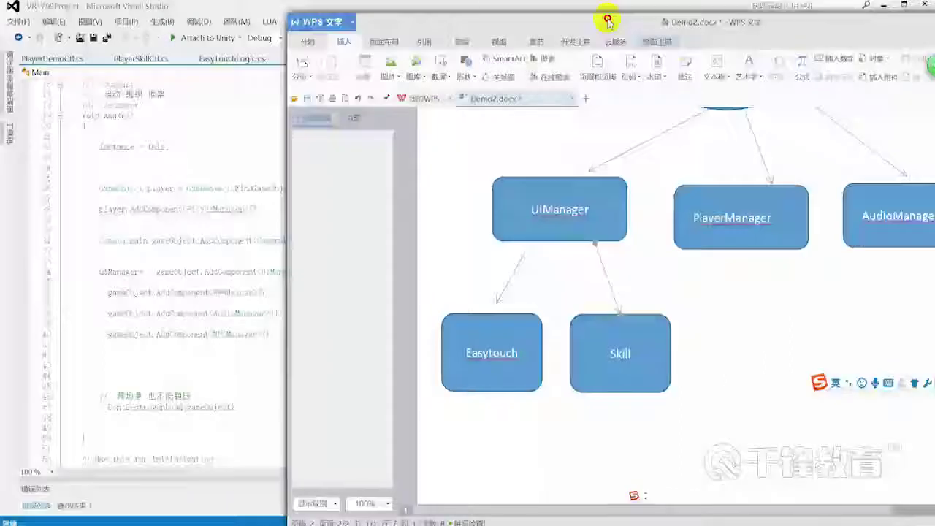
# In Main.cs Awake, highlight the lines adding PlayerManager, UIManager and AudioManager
pyautogui.click(224, 6)
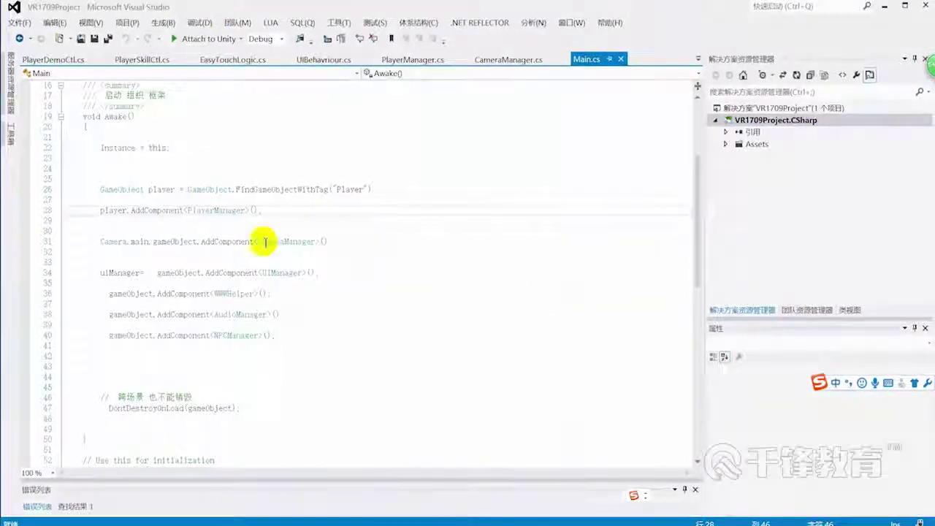
pyautogui.scroll(2, 270, 235)
pyautogui.scroll(2, 288, 228)
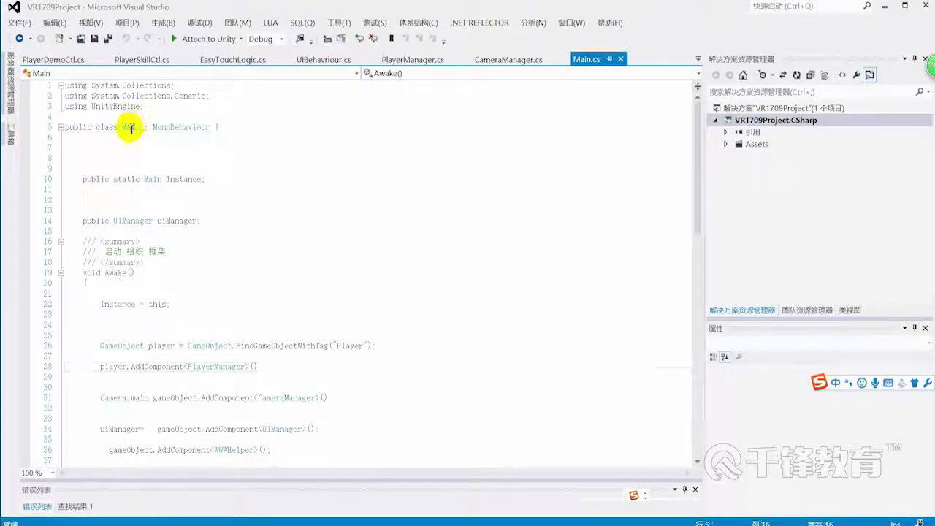
pyautogui.scroll(-5, 307, 306)
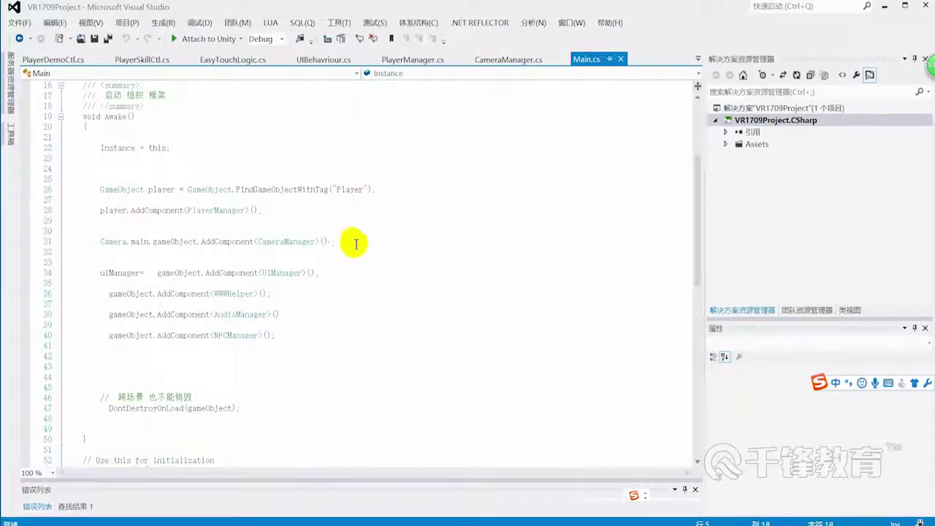
pyautogui.moveTo(533, 4); pyautogui.dragTo(488, 5)
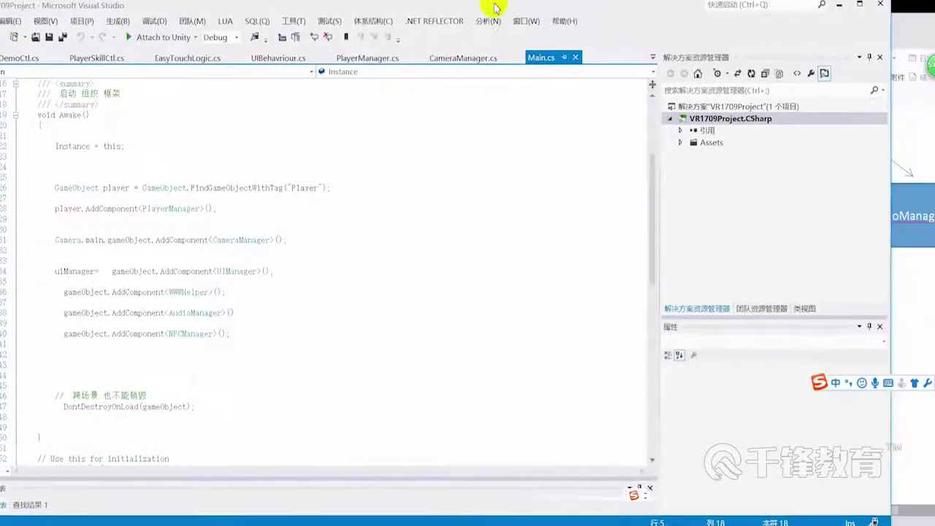
pyautogui.click(215, 209)
pyautogui.moveTo(150, 196); pyautogui.dragTo(21, 178)
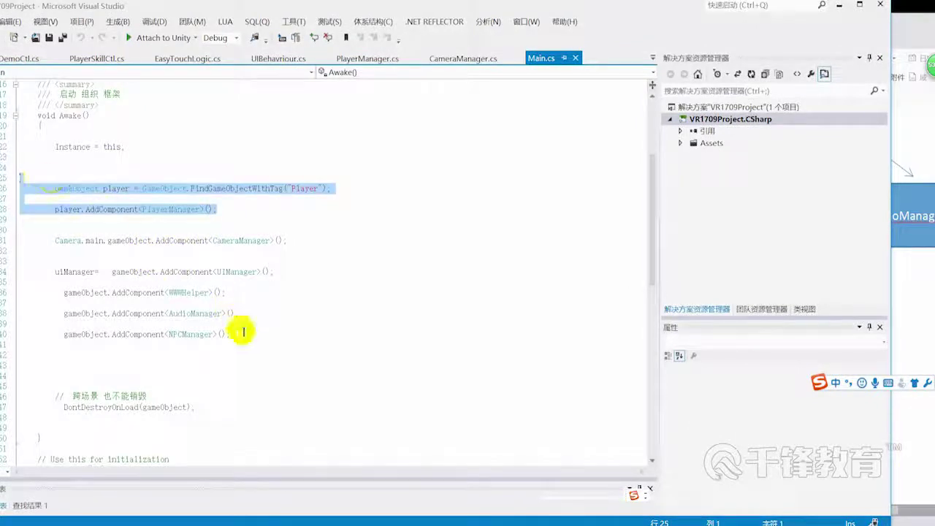
pyautogui.moveTo(238, 313); pyautogui.dragTo(64, 313)
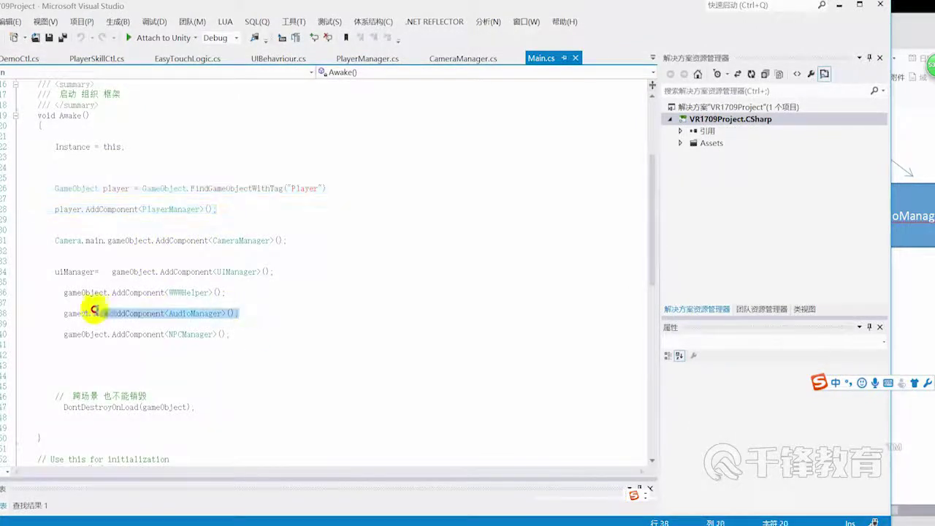
pyautogui.moveTo(276, 272); pyautogui.dragTo(57, 272)
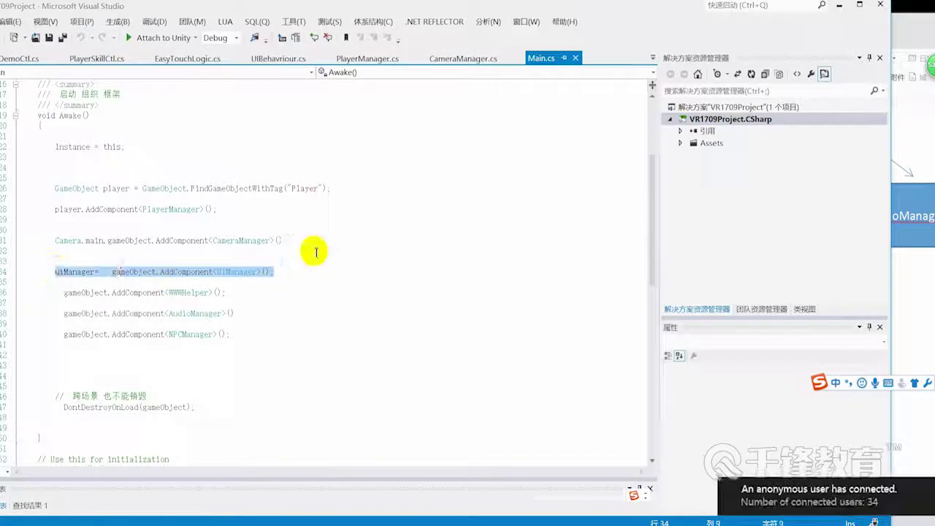
pyautogui.click(91, 250)
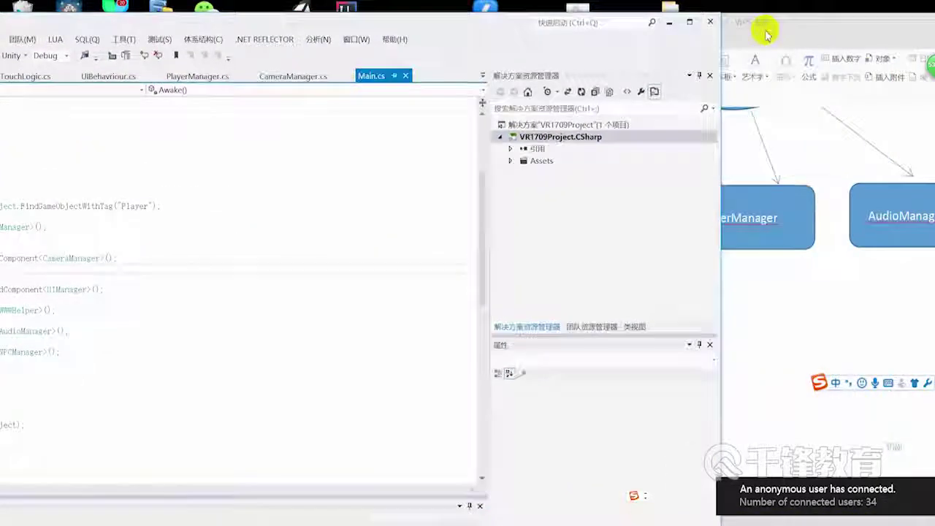
# Duplicate the Skill box to its right and relabel it 'PlayerCtrl'
pyautogui.click(766, 32)
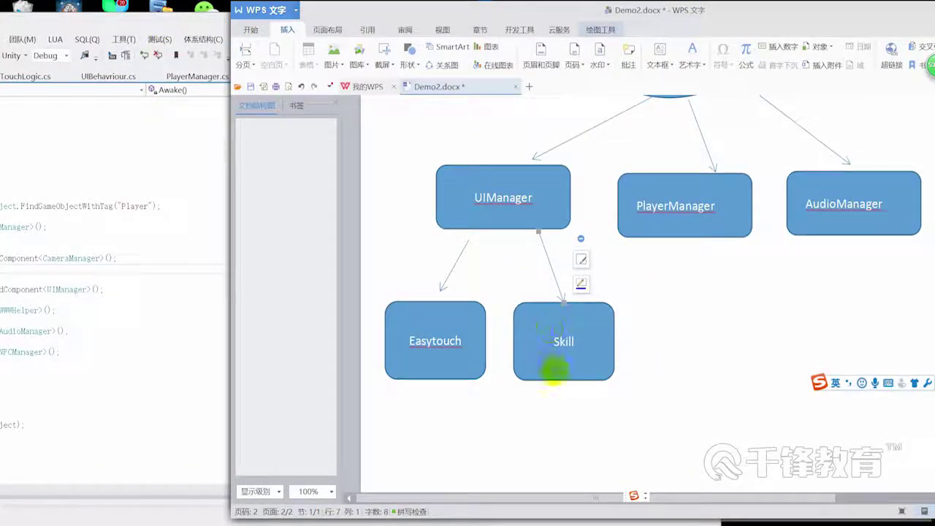
pyautogui.moveTo(574, 380); pyautogui.dragTo(738, 358)
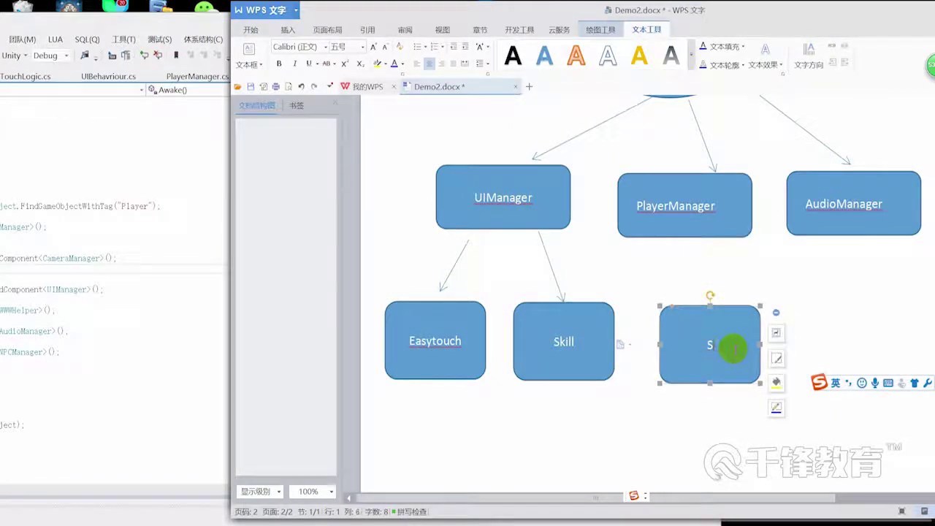
pyautogui.write('layerCtrl')
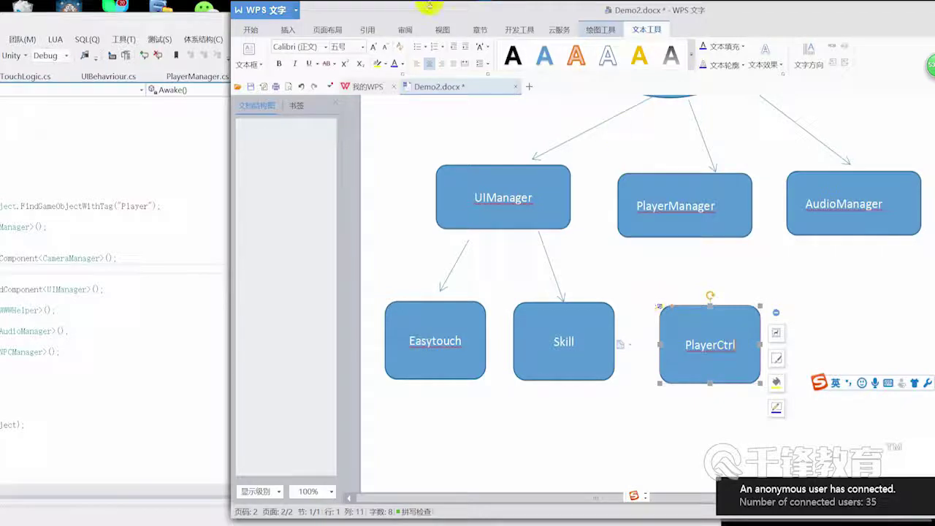
# In Visual Studio, open PlayerManager.cs and select the PlayerDemoCtl class name
pyautogui.moveTo(430, 6); pyautogui.dragTo(558, 10)
pyautogui.moveTo(271, 32)
pyautogui.mouseDown()
pyautogui.moveTo(430, 22)
pyautogui.moveTo(476, 29)
pyautogui.mouseUp()
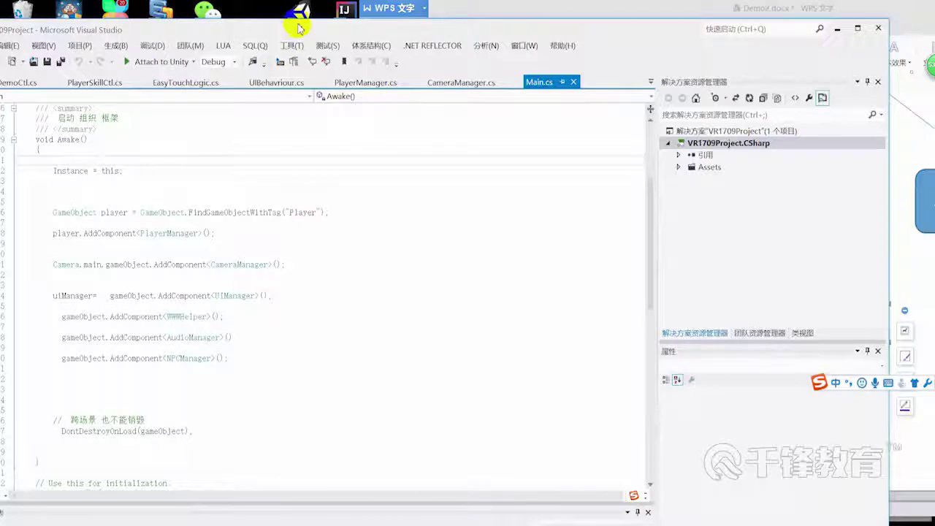
pyautogui.moveTo(298, 28); pyautogui.dragTo(346, 25)
pyautogui.click(394, 80)
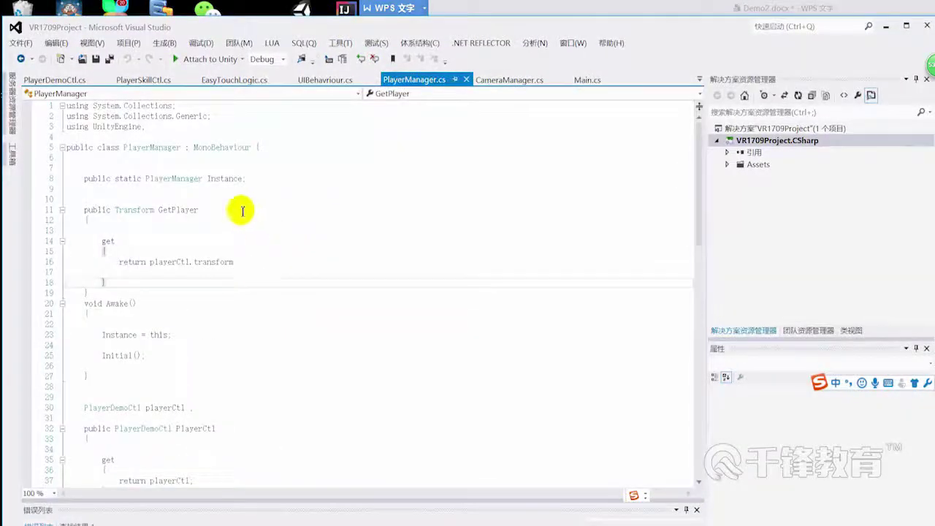
pyautogui.scroll(-5, 182, 277)
pyautogui.doubleClick(113, 252)
pyautogui.hotkey('ctrl', 'c')
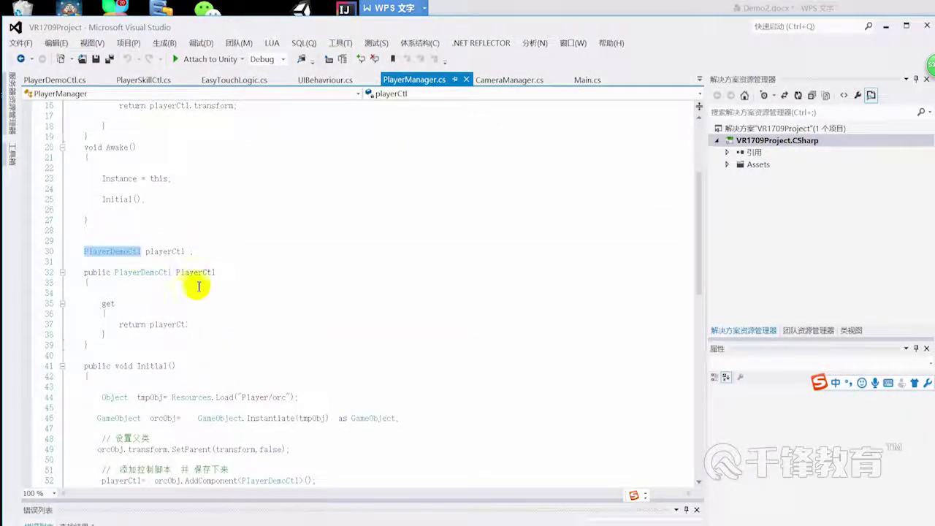
pyautogui.moveTo(590, 27); pyautogui.dragTo(416, 21)
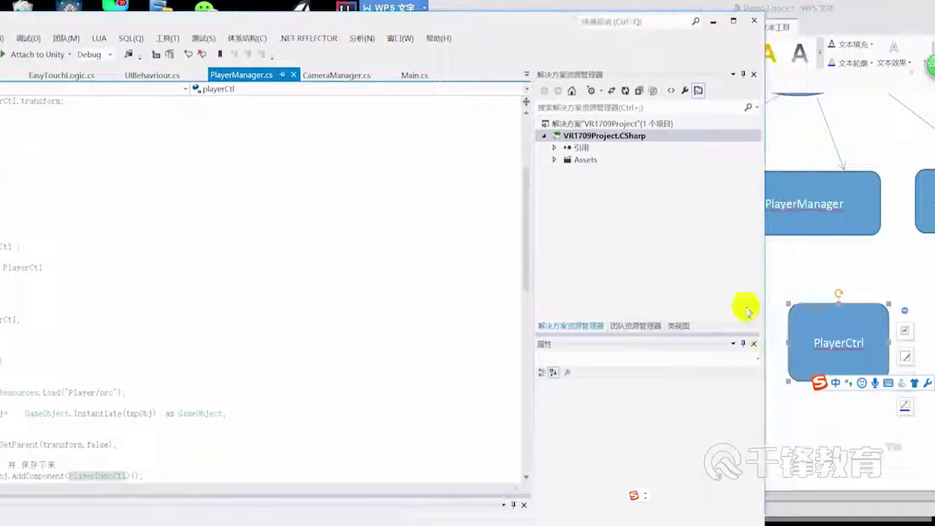
# Replace the PlayerCtrl label with 'PlayerDemoCtl' and widen the box to fit
pyautogui.click(862, 353)
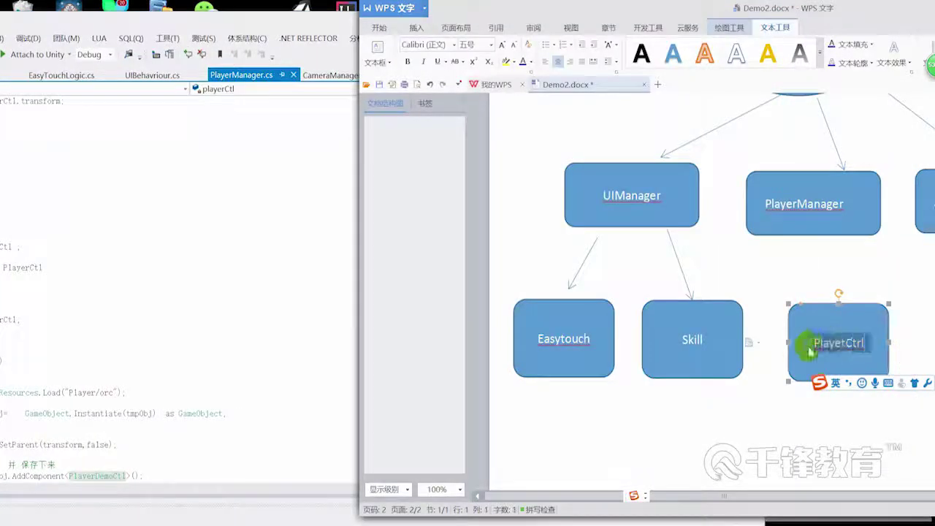
pyautogui.doubleClick(840, 350)
pyautogui.hotkey('ctrl', 'v')
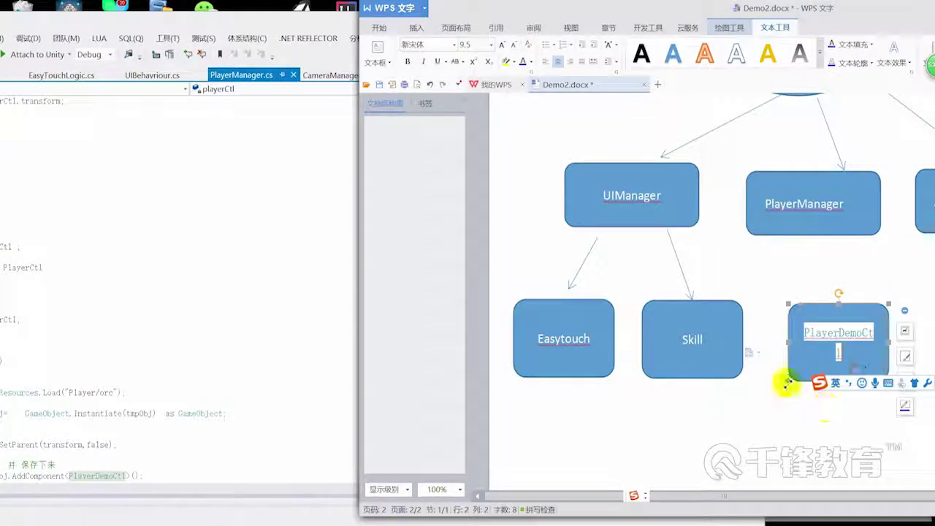
pyautogui.moveTo(790, 381); pyautogui.dragTo(768, 393)
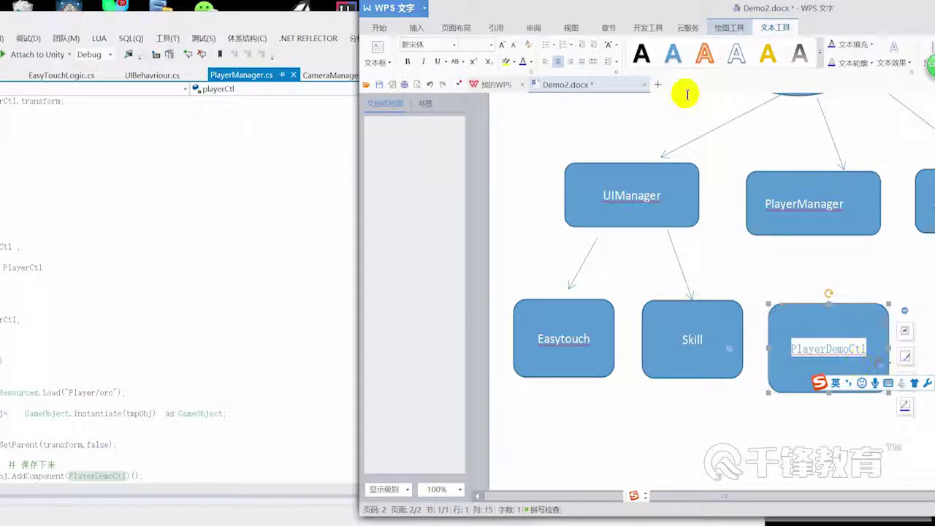
pyautogui.moveTo(660, 12); pyautogui.dragTo(487, 16)
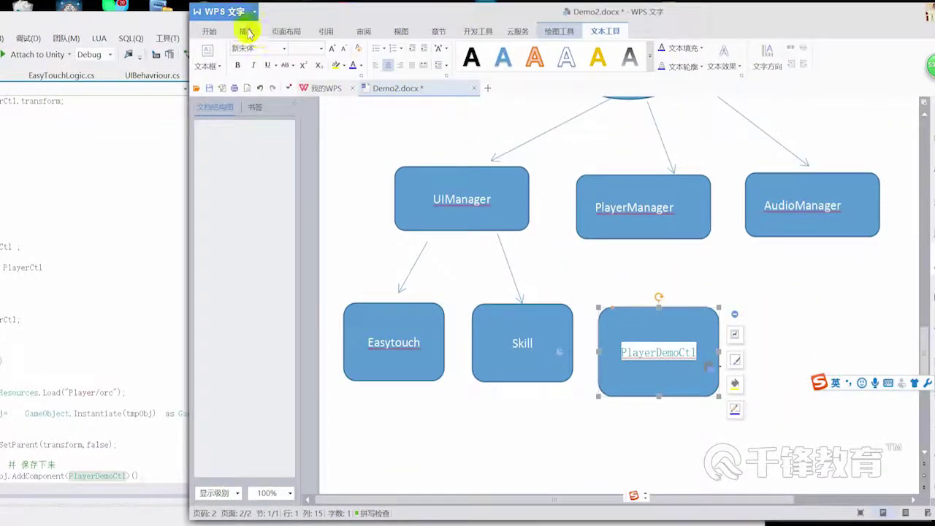
# Draw a line from PlayerManager down to the PlayerDemoCtl box
pyautogui.click(246, 30)
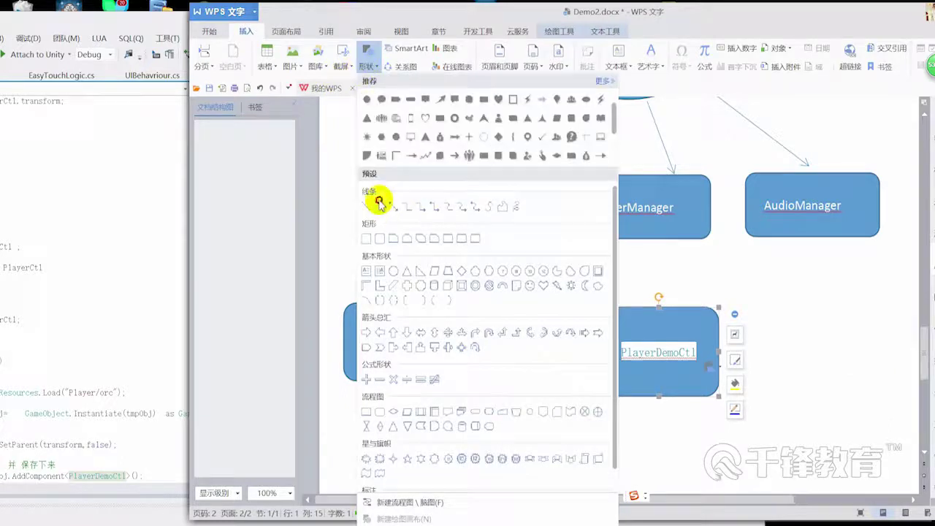
pyautogui.click(373, 201)
pyautogui.moveTo(651, 247); pyautogui.dragTo(646, 298)
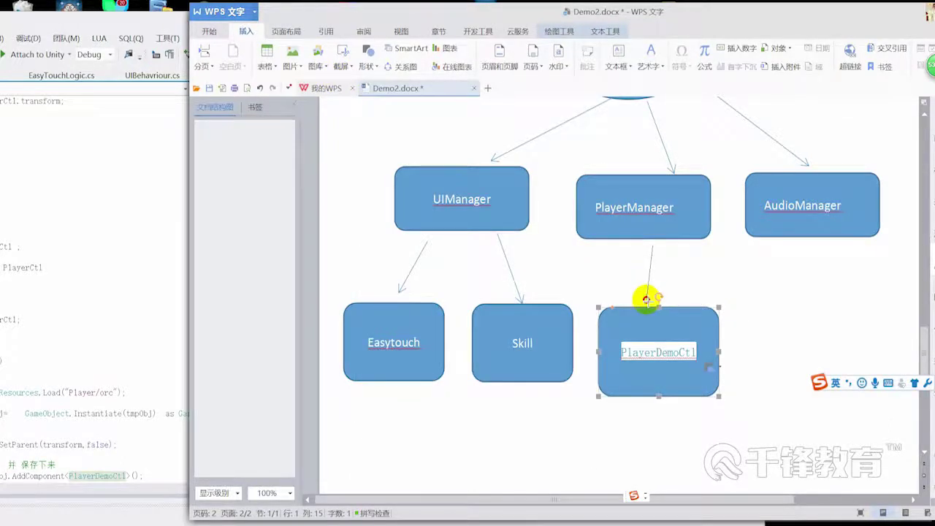
pyautogui.scroll(-1, 734, 336)
pyautogui.moveTo(719, 353); pyautogui.dragTo(746, 346)
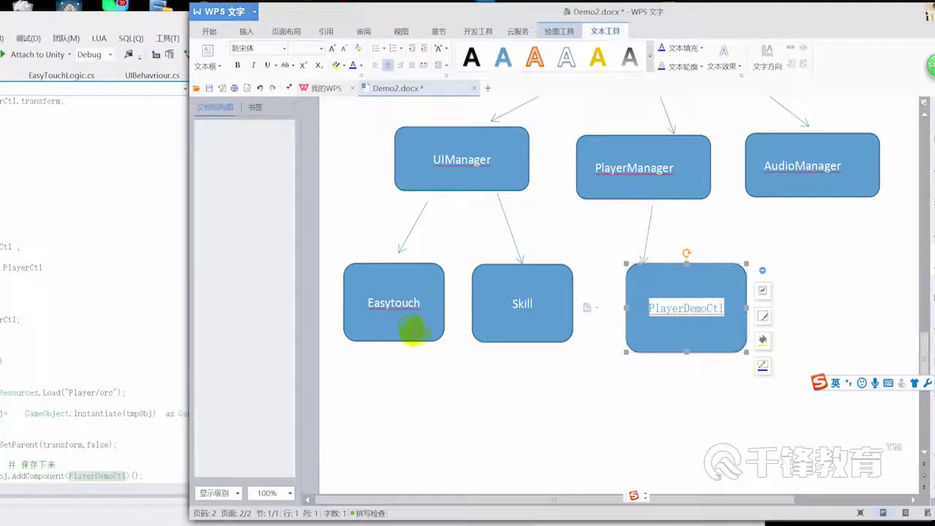
# Delete the Skill and Easytouch boxes and the right arrow under UIManager
pyautogui.click(533, 338)
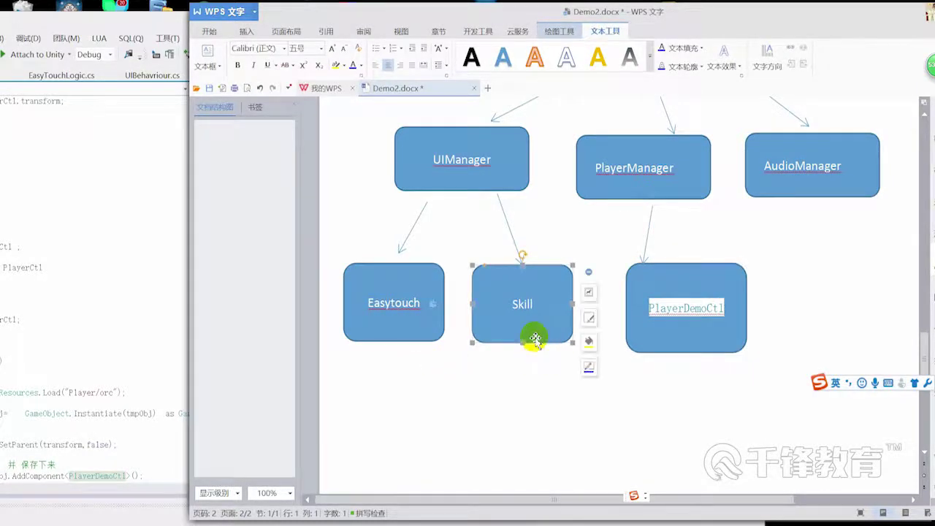
pyautogui.press('Delete')
pyautogui.scroll(3, 438, 321)
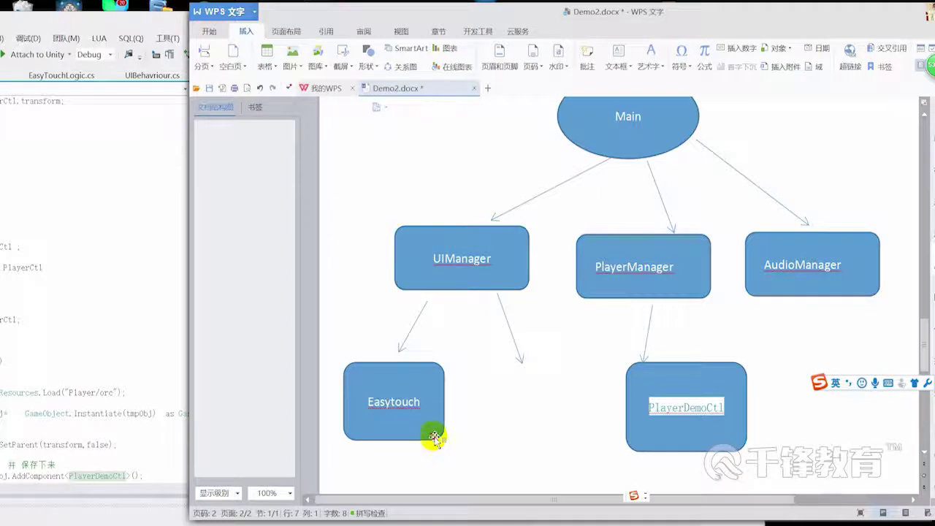
pyautogui.click(434, 436)
pyautogui.press('Delete')
pyautogui.click(520, 360)
pyautogui.press('Delete')
pyautogui.moveTo(444, 10); pyautogui.dragTo(569, 18)
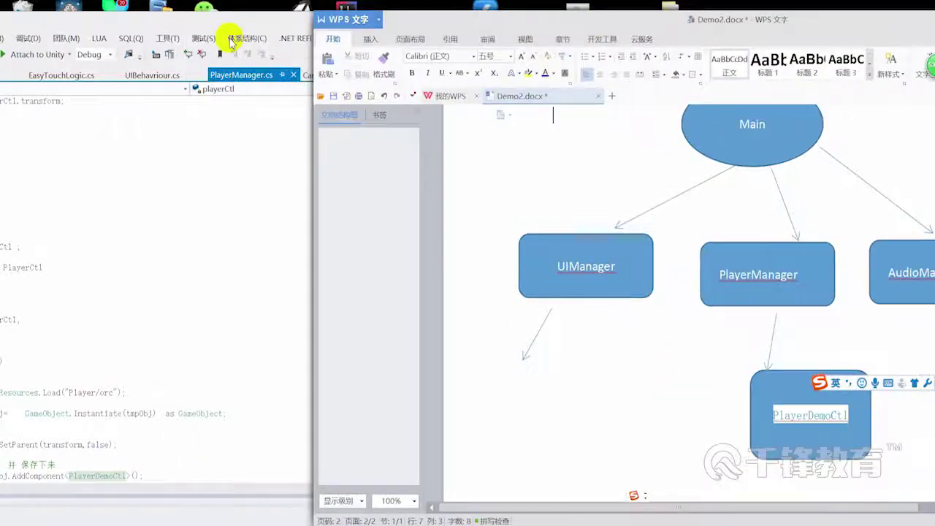
# In Visual Studio, open PlayerSkillCtl.cs, select the PlayerSkillCtl class name, then return to WPS
pyautogui.moveTo(292, 17); pyautogui.dragTo(381, 46)
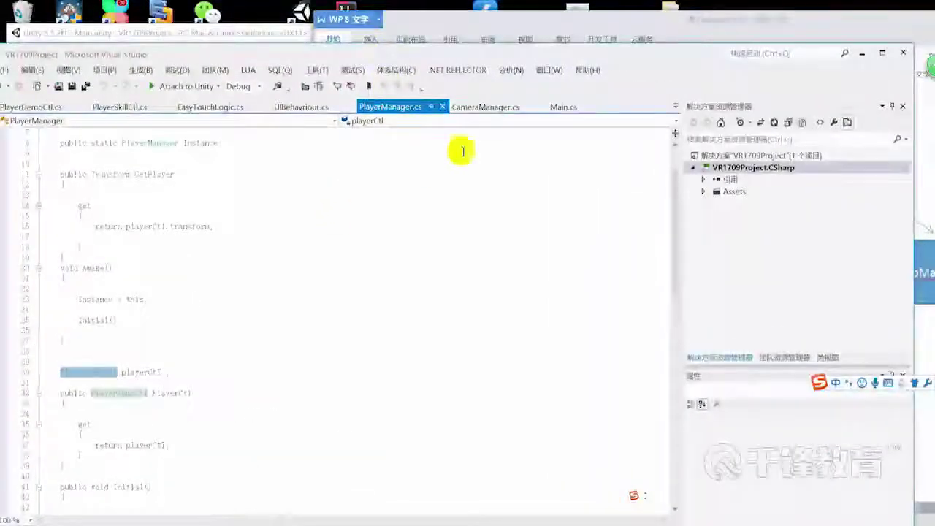
pyautogui.click(119, 107)
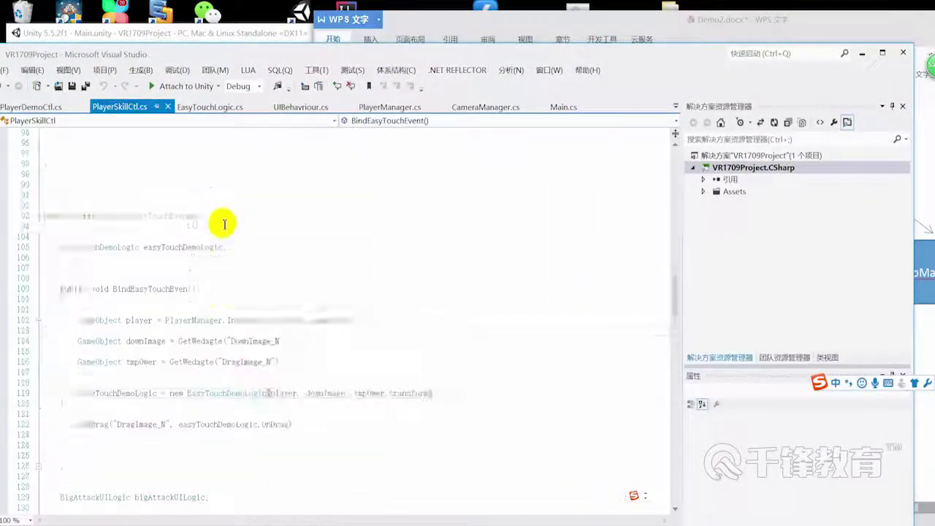
pyautogui.doubleClick(126, 247)
pyautogui.hotkey('ctrl', 'c')
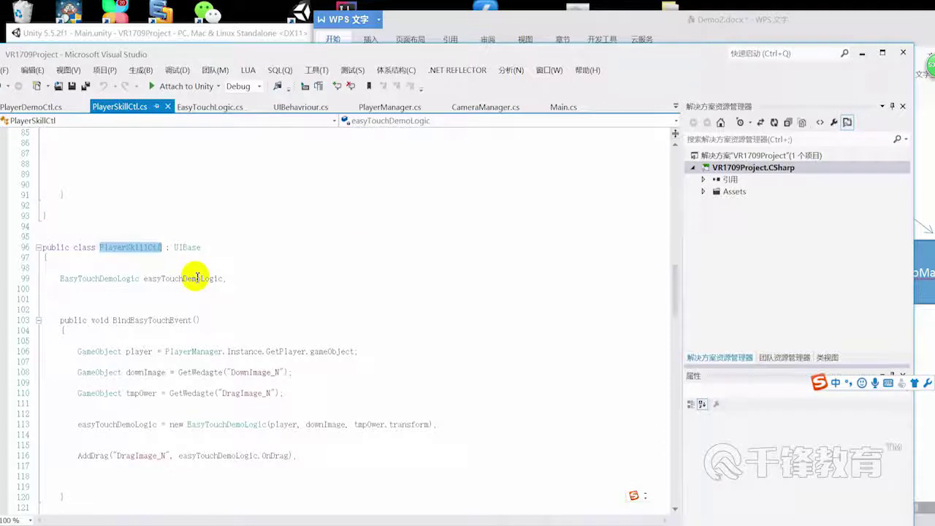
pyautogui.click(487, 39)
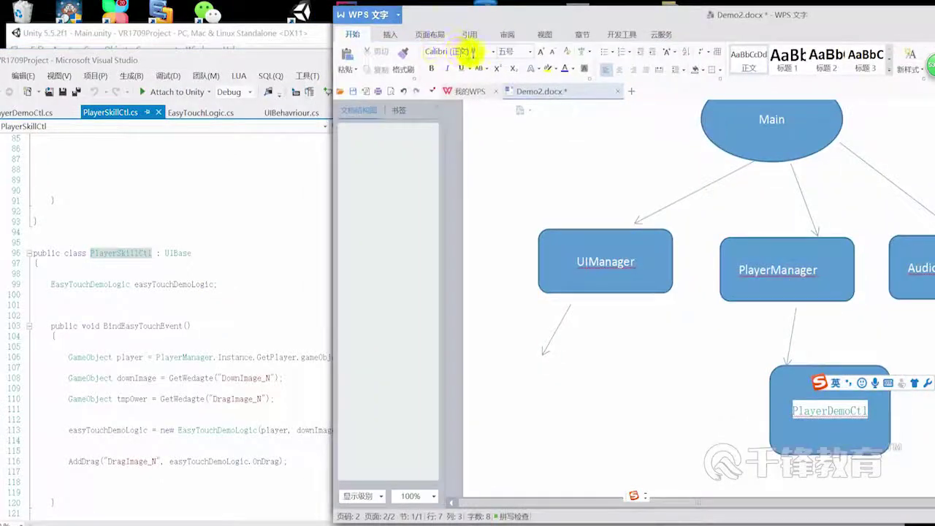
# Draw a rounded rectangle below the UIManager arrow
pyautogui.click(389, 35)
pyautogui.click(511, 62)
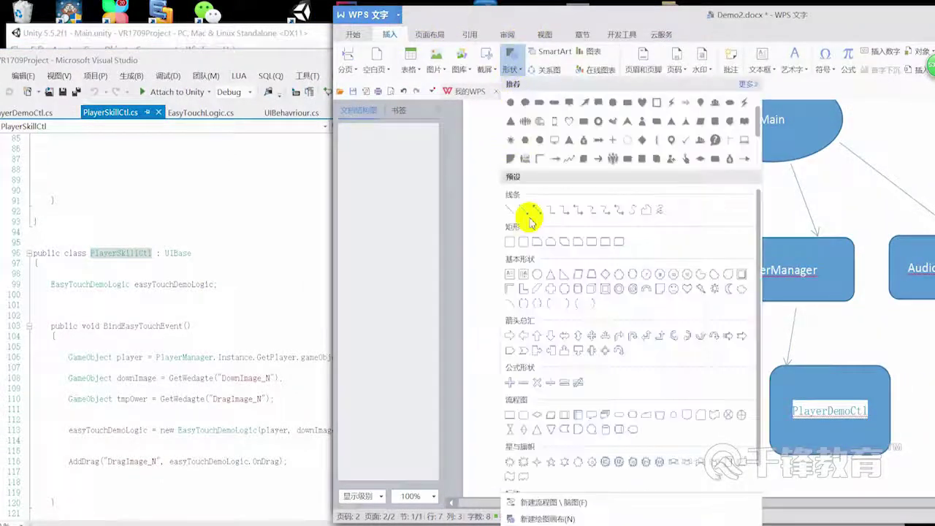
pyautogui.click(525, 244)
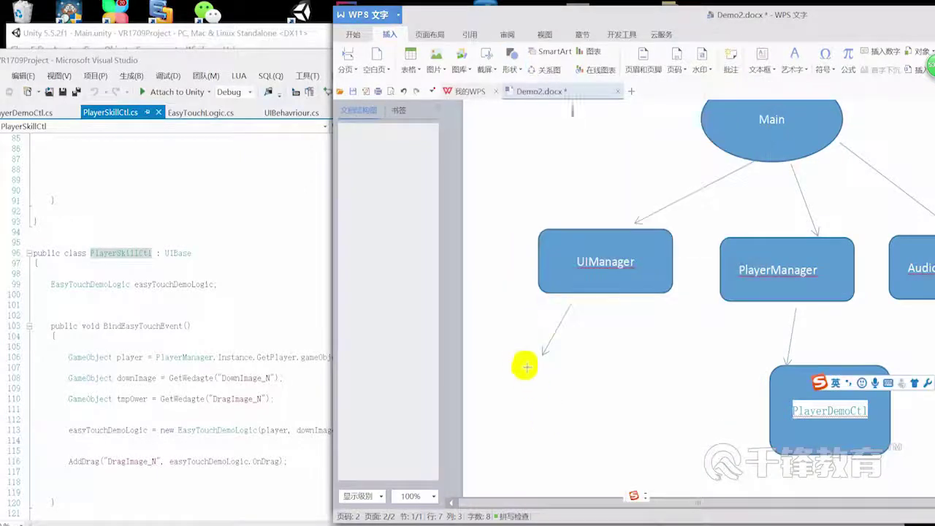
pyautogui.moveTo(500, 365); pyautogui.dragTo(621, 426)
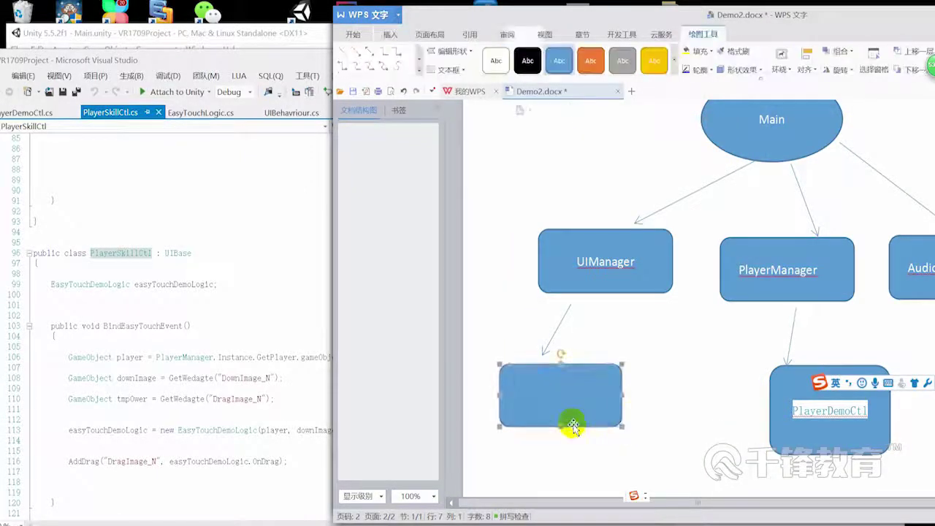
# Label the box PlayerSkillCtl:UIBase and widen it so the label fits on one line
pyautogui.rightClick(559, 398)
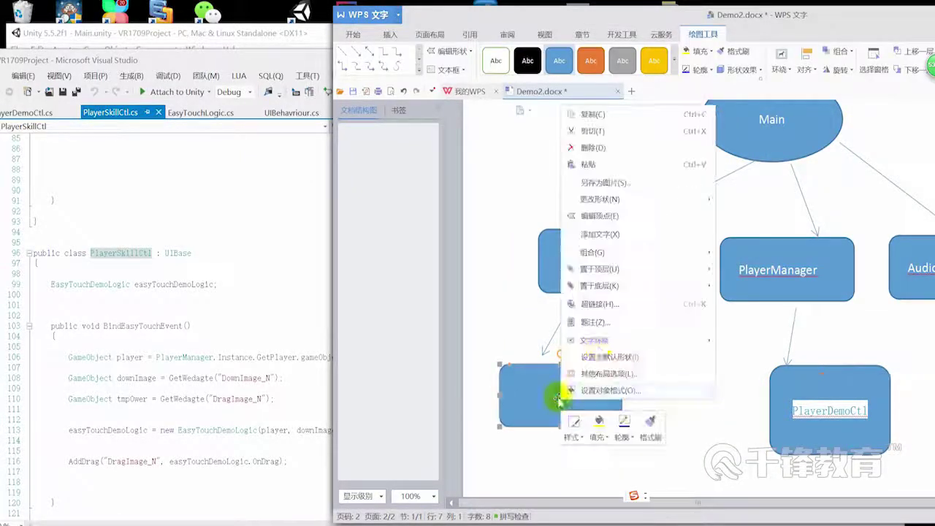
pyautogui.click(616, 234)
pyautogui.hotkey('ctrl', 'v')
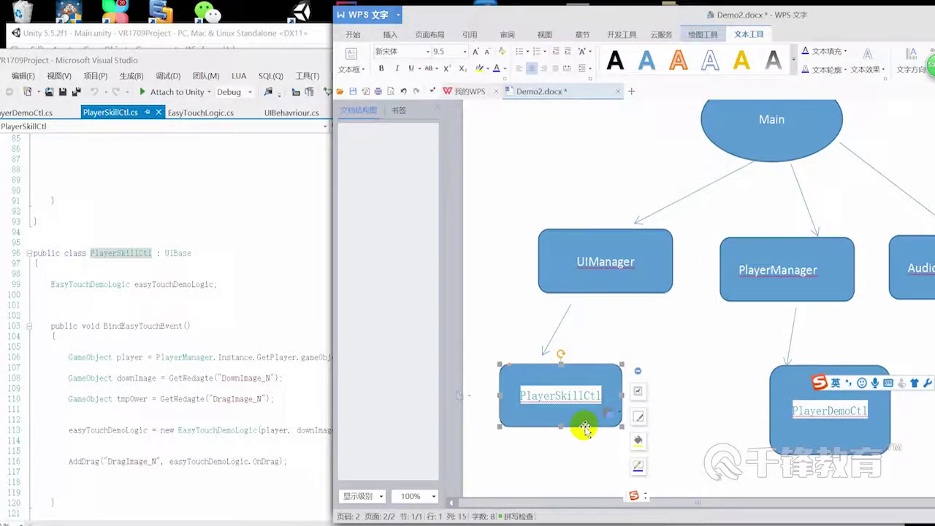
pyautogui.scroll(-1, 574, 394)
pyautogui.scroll(-1, 562, 354)
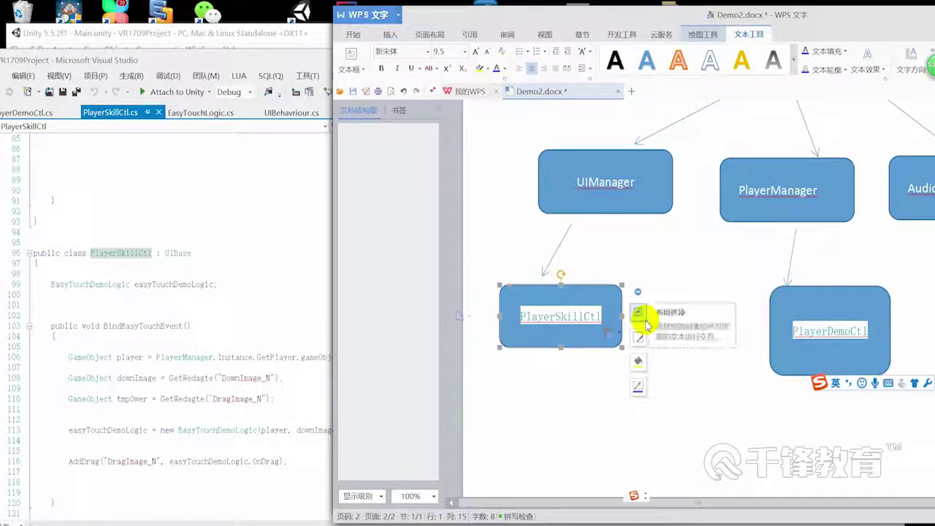
pyautogui.write(':UIBase')
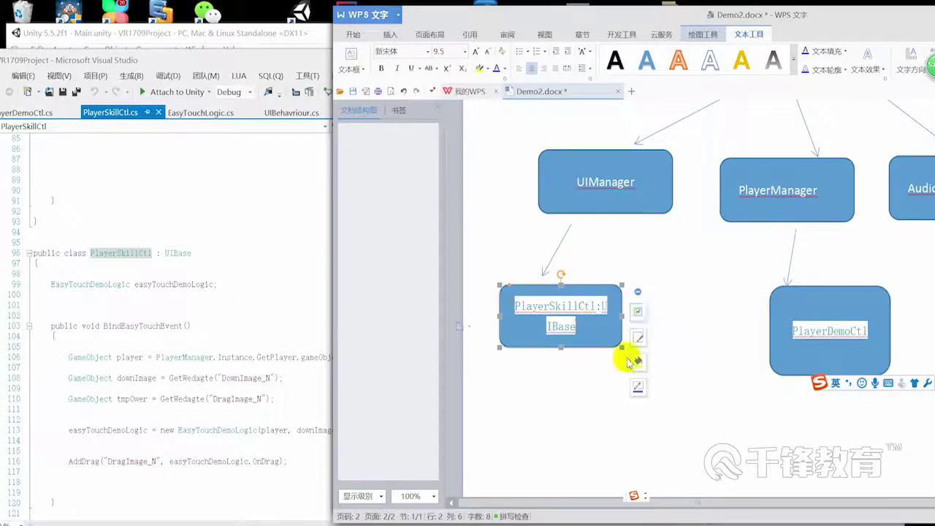
pyautogui.moveTo(620, 349); pyautogui.dragTo(638, 330)
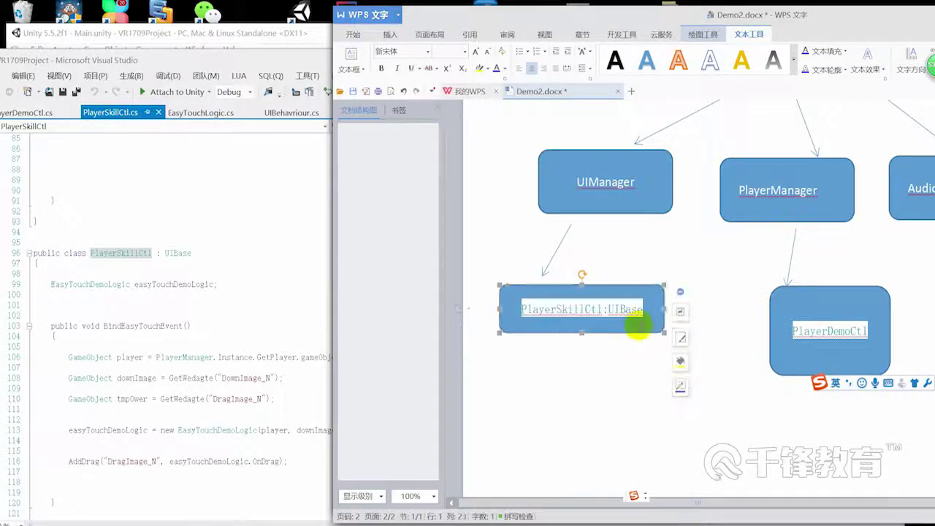
pyautogui.scroll(-1, 628, 321)
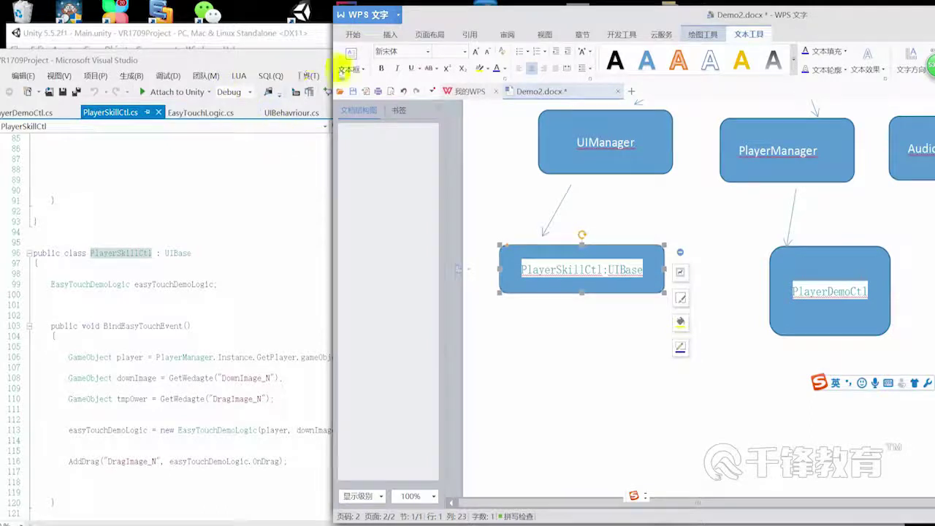
pyautogui.click(390, 34)
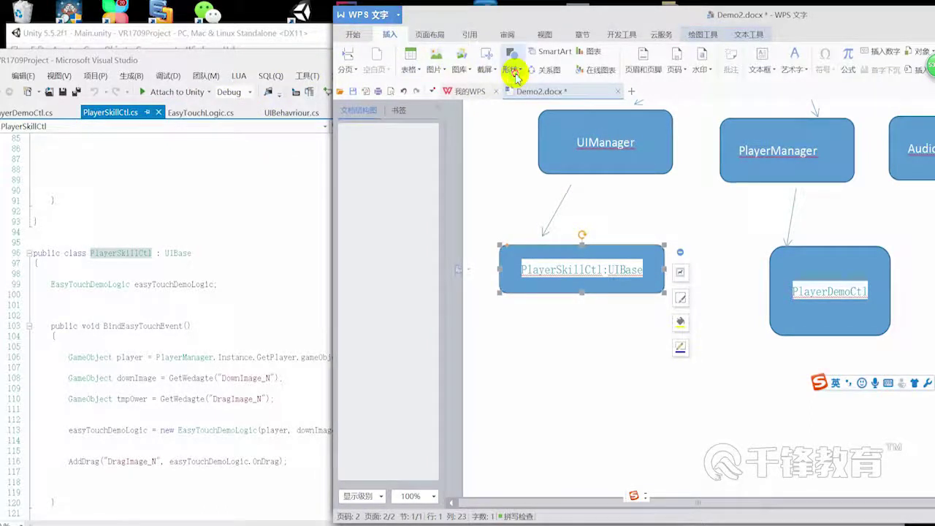
# Draw a rectangle beneath PlayerSkillCtl:UIBase and label it Easytouch
pyautogui.click(511, 62)
pyautogui.click(515, 242)
pyautogui.scroll(-1, 494, 349)
pyautogui.moveTo(495, 335)
pyautogui.mouseDown()
pyautogui.moveTo(605, 395)
pyautogui.moveTo(563, 382)
pyautogui.mouseUp()
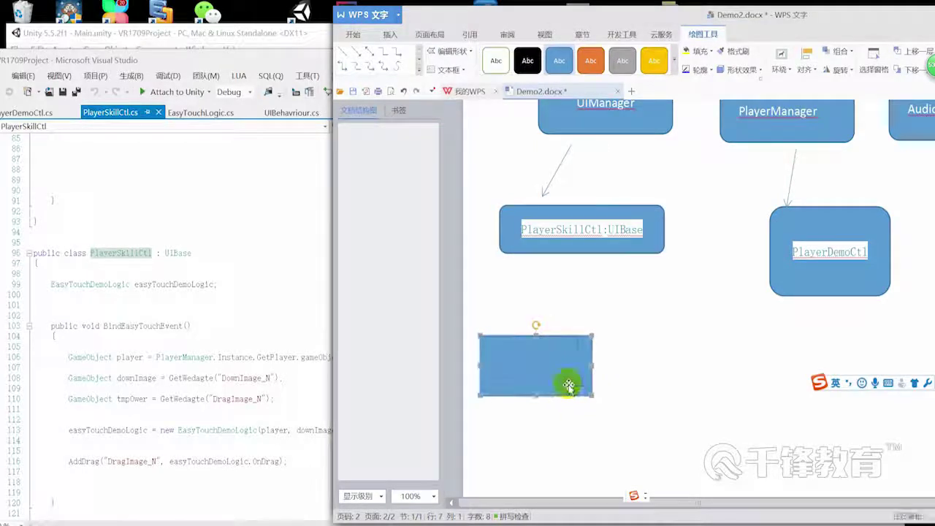
pyautogui.rightClick(568, 378)
pyautogui.click(614, 219)
pyautogui.write('Easytouch')
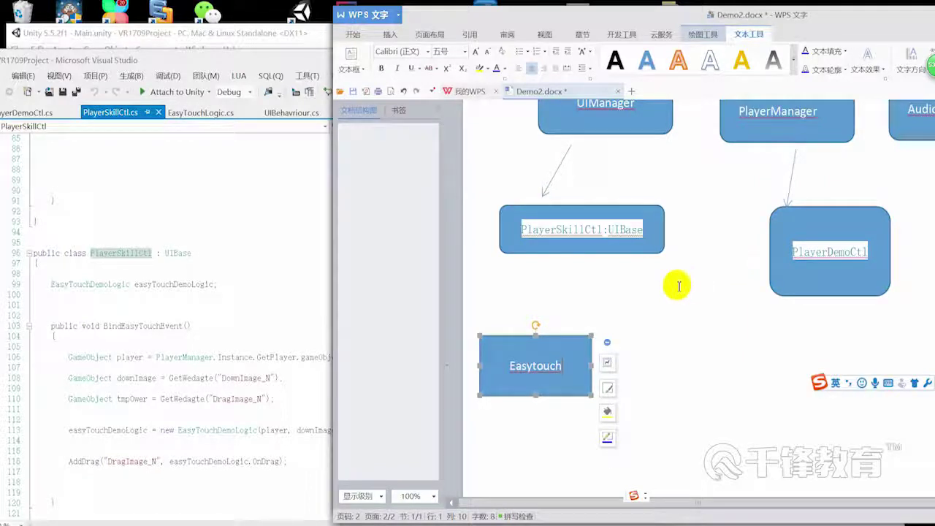
# Duplicate the Easytouch box to its right as the Skill box and save the document
pyautogui.click(579, 381)
pyautogui.moveTo(577, 400); pyautogui.dragTo(697, 403)
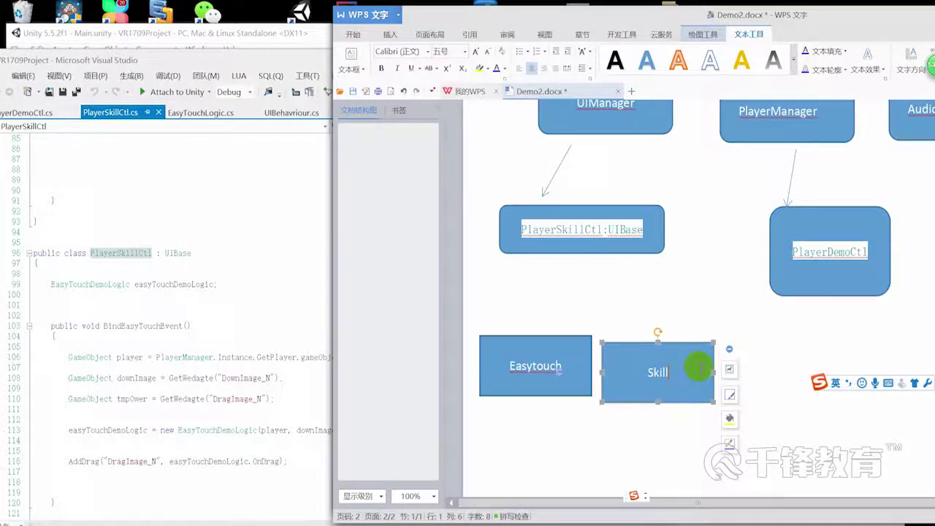
pyautogui.click(353, 91)
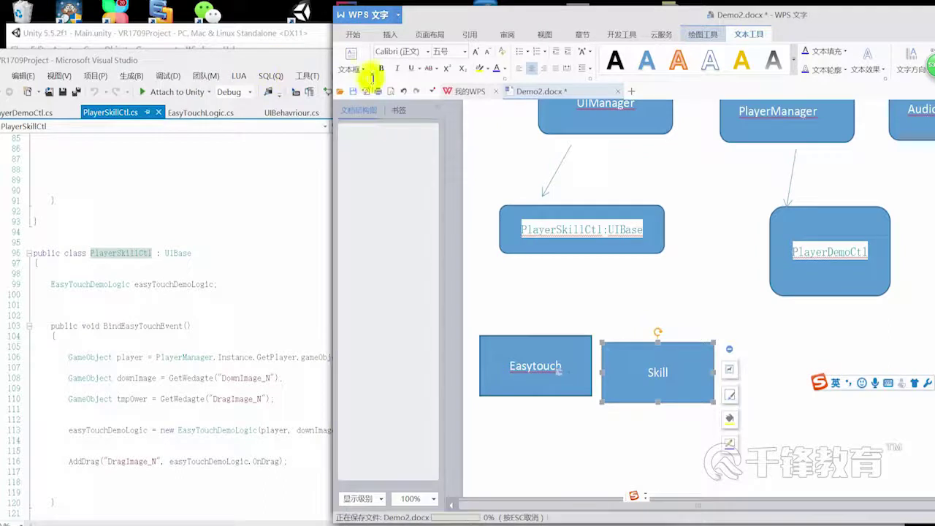
# Draw lines from PlayerSkillCtl:UIBase down to the Easytouch and Skill boxes
pyautogui.click(390, 35)
pyautogui.click(511, 58)
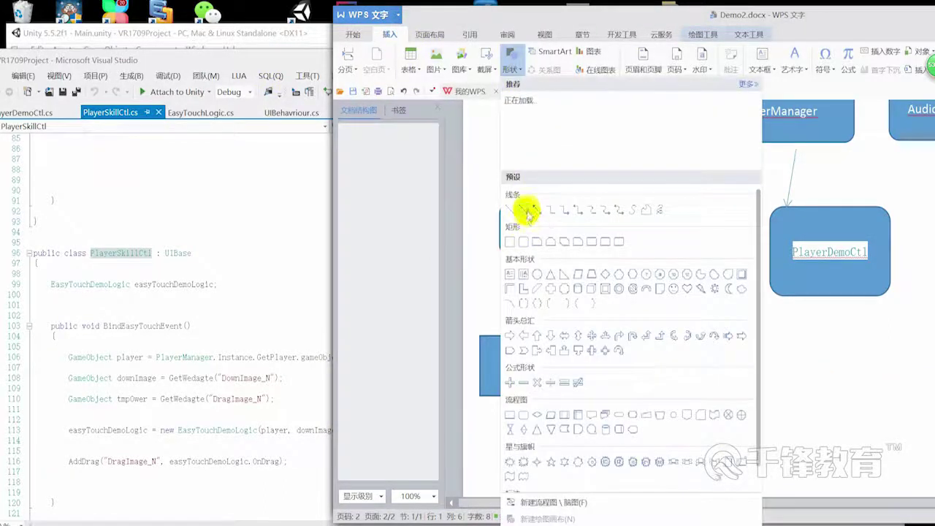
pyautogui.click(527, 212)
pyautogui.moveTo(567, 260); pyautogui.dragTo(537, 331)
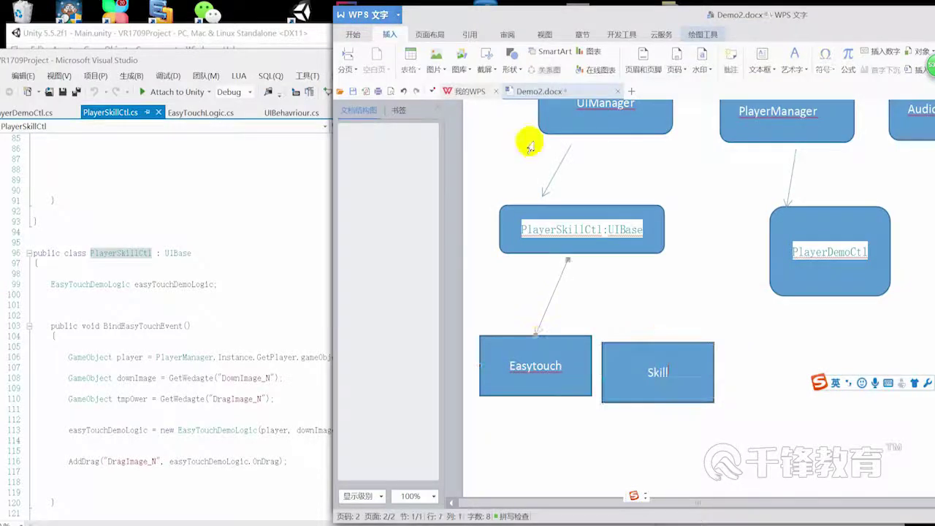
pyautogui.click(509, 58)
pyautogui.click(525, 212)
pyautogui.moveTo(623, 256); pyautogui.dragTo(669, 343)
pyautogui.scroll(-3, 188, 321)
pyautogui.scroll(-6, 189, 322)
pyautogui.scroll(-1, 146, 329)
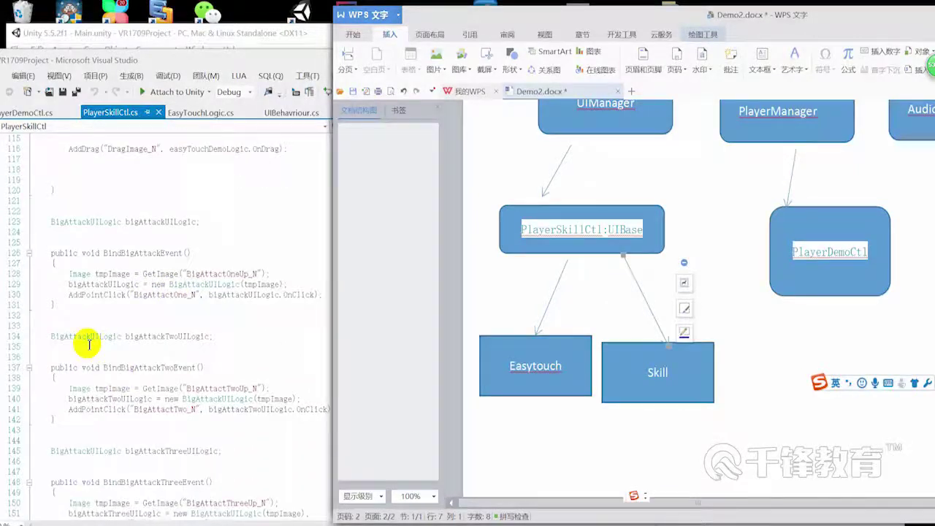
# Pick out the EasyTouchDemoLogic type on line 99, then go back to the Easytouch box
pyautogui.click(95, 221)
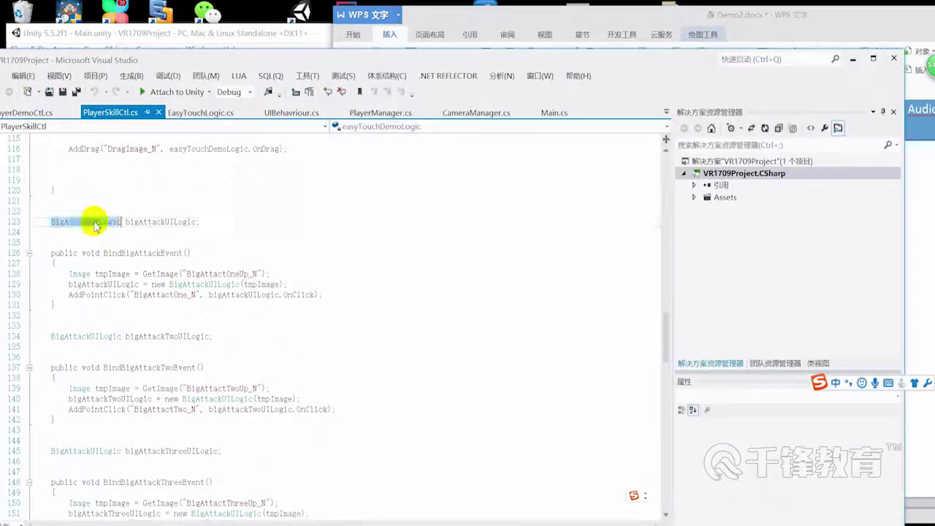
pyautogui.scroll(-3, 183, 272)
pyautogui.scroll(5, 176, 254)
pyautogui.click(100, 190)
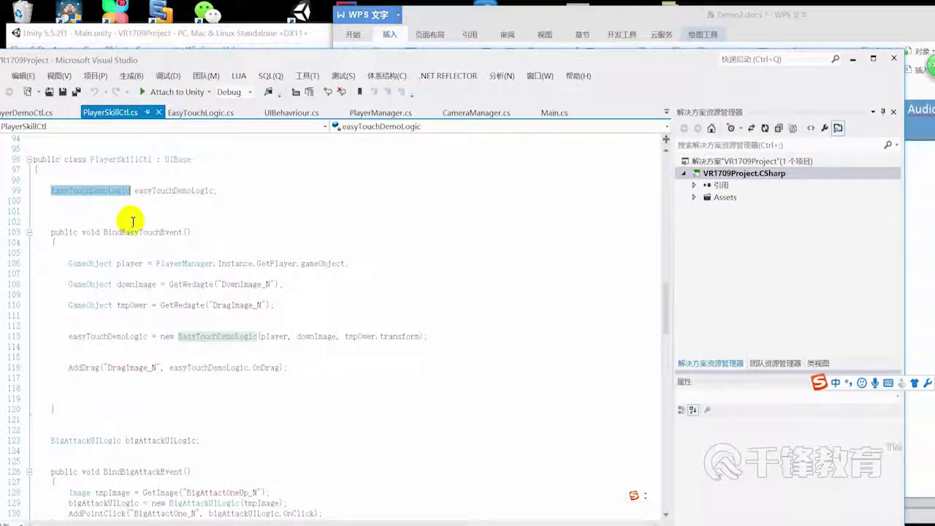
pyautogui.click(592, 22)
pyautogui.click(584, 348)
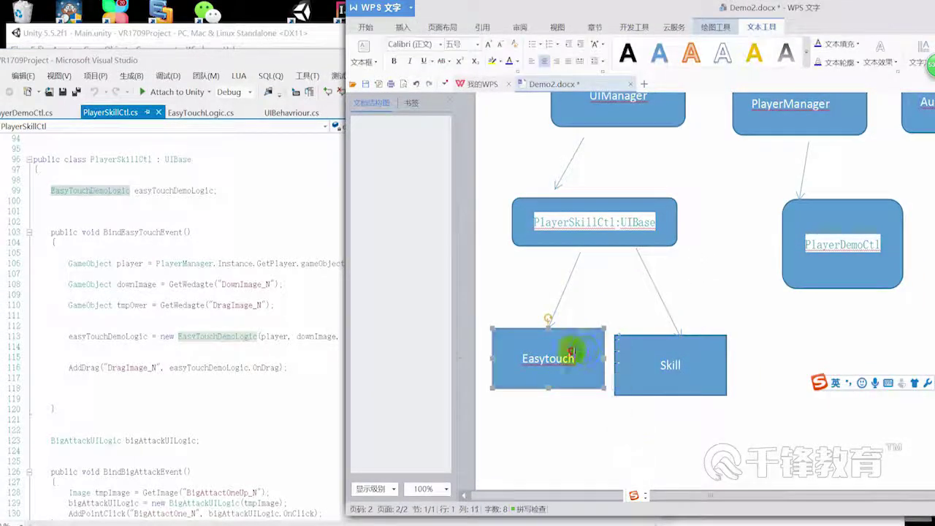
# Replace the Easytouch label with EasyTouchDemoLogic
pyautogui.moveTo(576, 361); pyautogui.dragTo(543, 359)
pyautogui.write('EasyTouchDemoLogic')
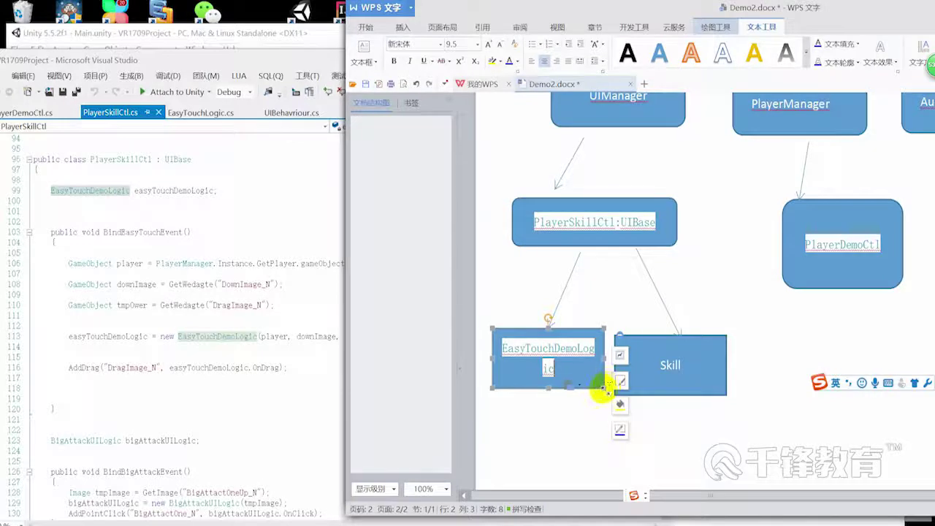
pyautogui.moveTo(603, 388); pyautogui.dragTo(615, 375)
# Select and copy the BigAttackUILogic class name from the PlayerSkillCtl code
pyautogui.scroll(-2, 137, 408)
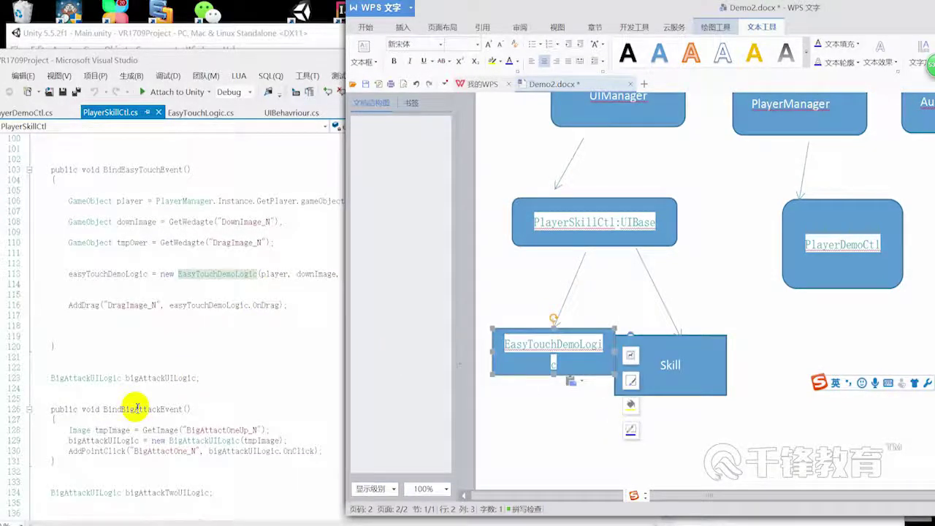
pyautogui.click(92, 376)
pyautogui.scroll(-2, 179, 409)
pyautogui.scroll(-2, 139, 396)
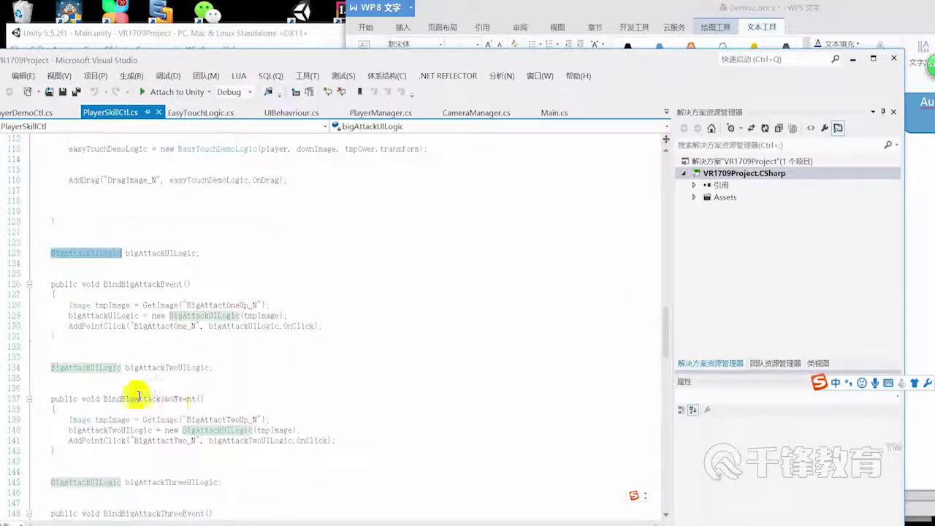
pyautogui.doubleClick(94, 367)
pyautogui.hotkey('ctrl', 'c')
pyautogui.scroll(-1, 132, 388)
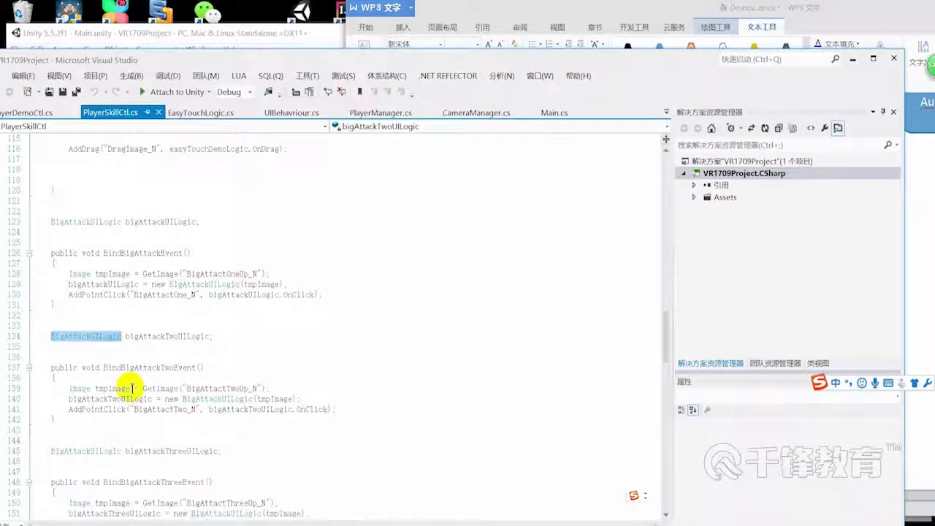
pyautogui.click(578, 9)
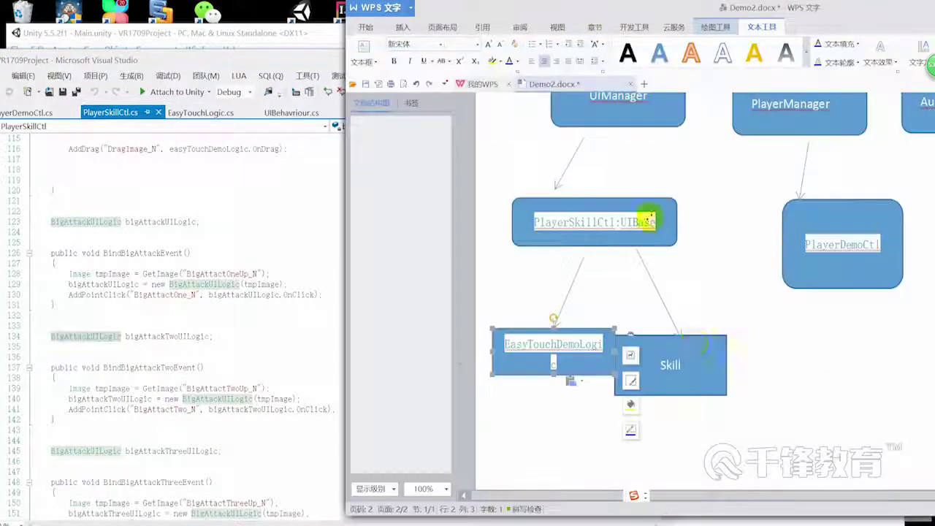
# Relabel the Skill box BigAttackUILogic and position it right of EasyTouchDemoLogic
pyautogui.click(682, 356)
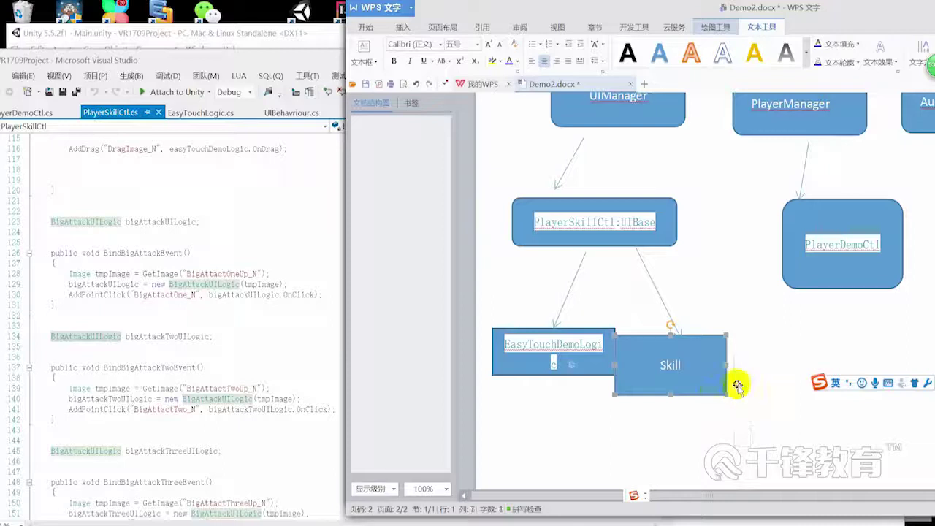
pyautogui.moveTo(684, 386); pyautogui.dragTo(718, 374)
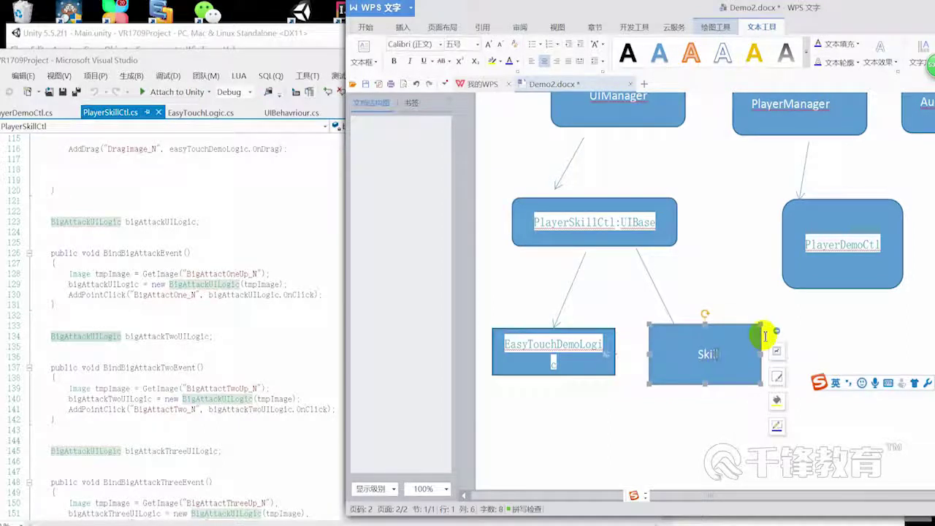
pyautogui.hotkey('ctrl', 'v')
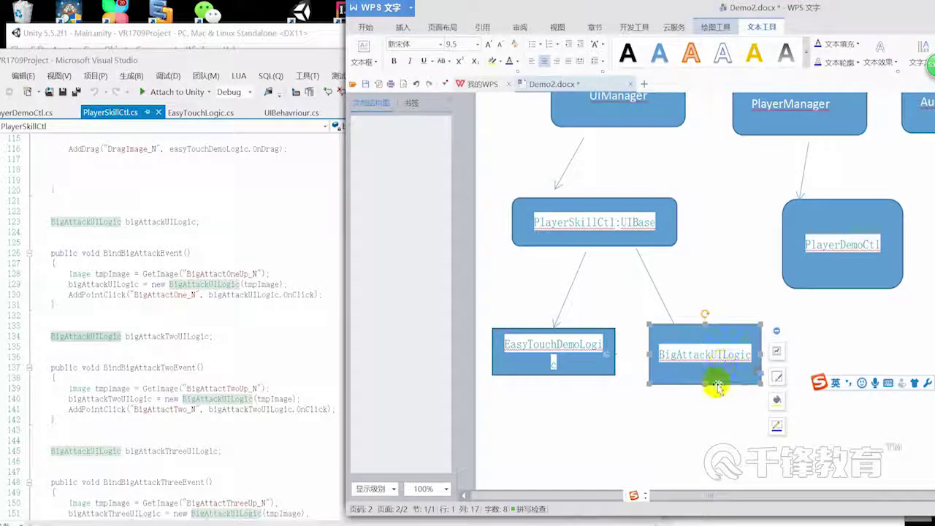
pyautogui.moveTo(717, 387); pyautogui.dragTo(722, 400)
pyautogui.moveTo(680, 379); pyautogui.dragTo(724, 375)
pyautogui.scroll(-1, 689, 384)
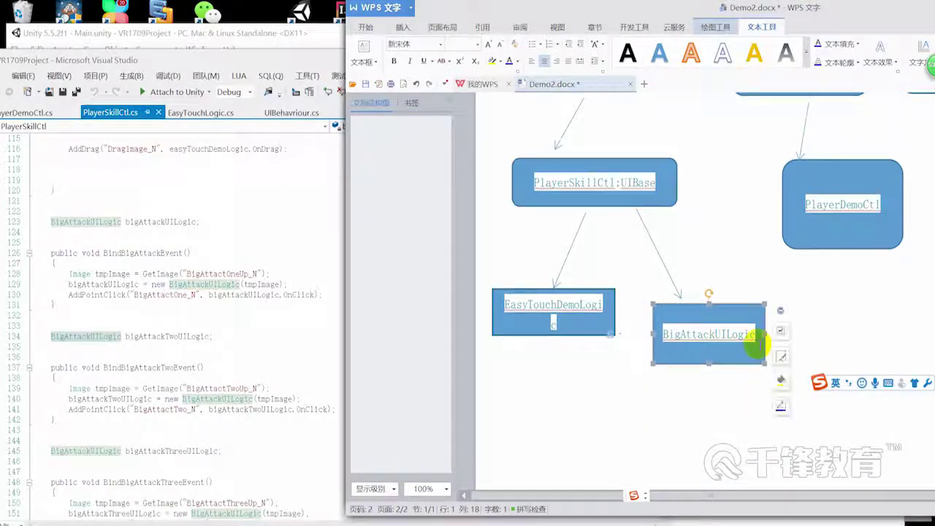
pyautogui.moveTo(826, 13)
pyautogui.mouseDown()
pyautogui.moveTo(650, 16)
pyautogui.moveTo(712, 14)
pyautogui.mouseUp()
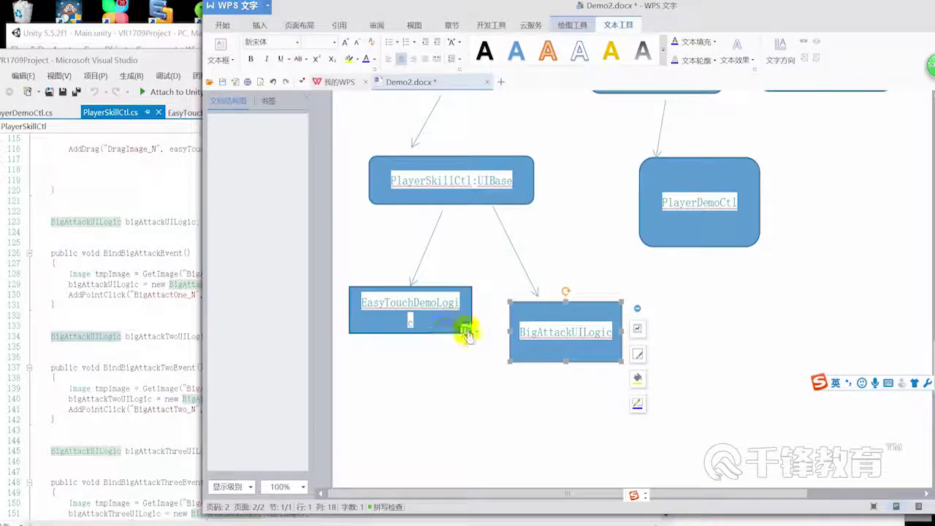
# Widen EasyTouchDemoLogic to fit its name on one line and align it with BigAttackUILogic
pyautogui.click(467, 289)
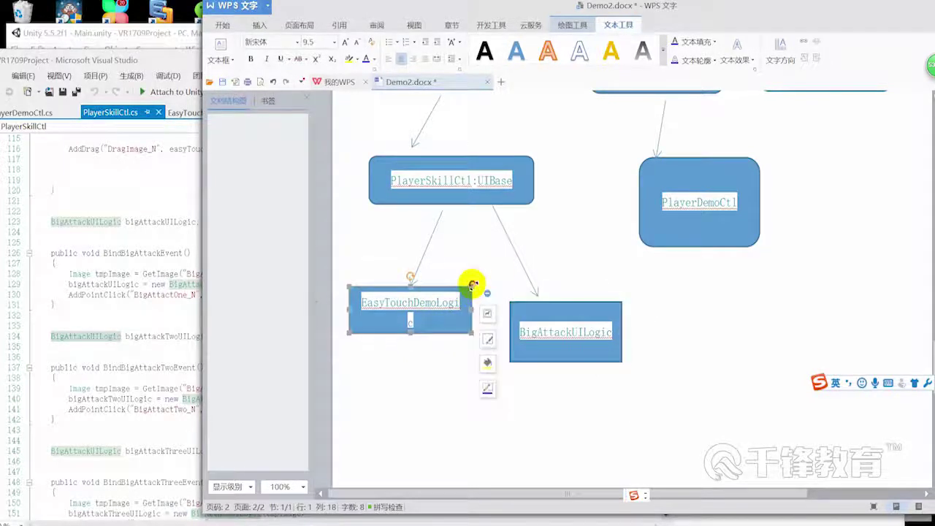
pyautogui.moveTo(471, 287); pyautogui.dragTo(501, 276)
pyautogui.moveTo(467, 334); pyautogui.dragTo(454, 354)
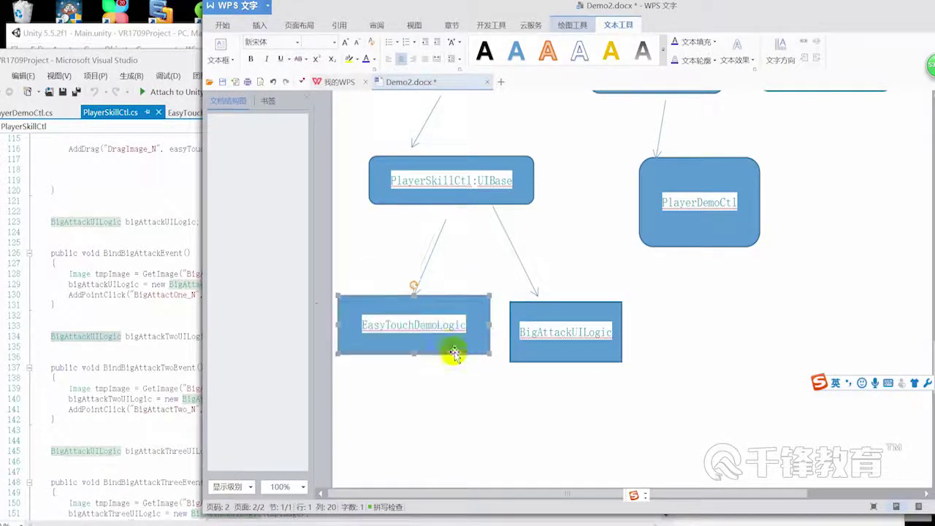
pyautogui.scroll(-2, 501, 358)
pyautogui.moveTo(587, 283); pyautogui.dragTo(606, 280)
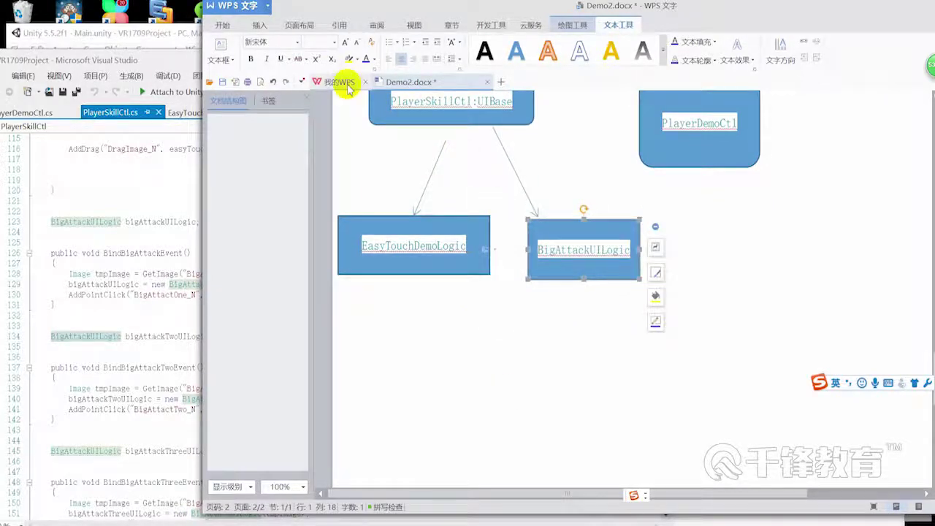
pyautogui.click(257, 27)
pyautogui.click(380, 63)
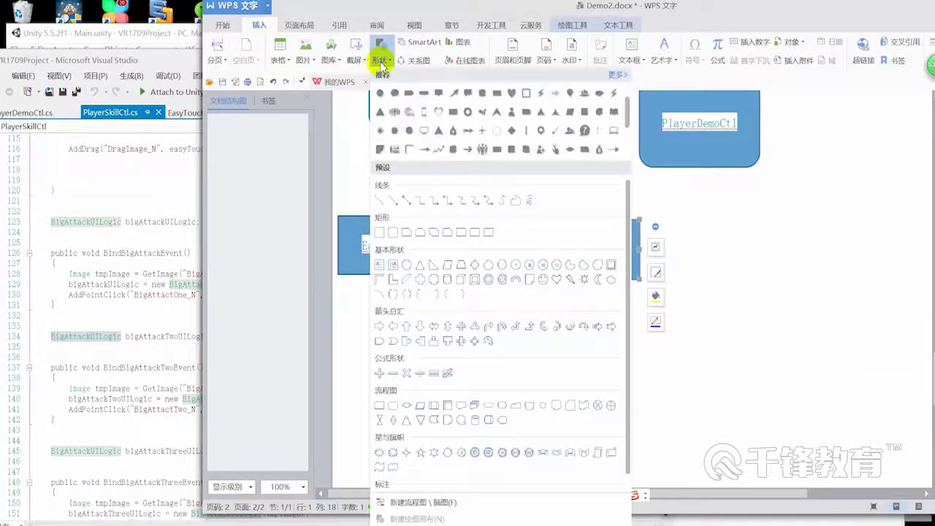
# Draw a rounded box below EasyTouchDemoLogic and start adding text to it
pyautogui.click(389, 234)
pyautogui.moveTo(383, 338); pyautogui.dragTo(507, 444)
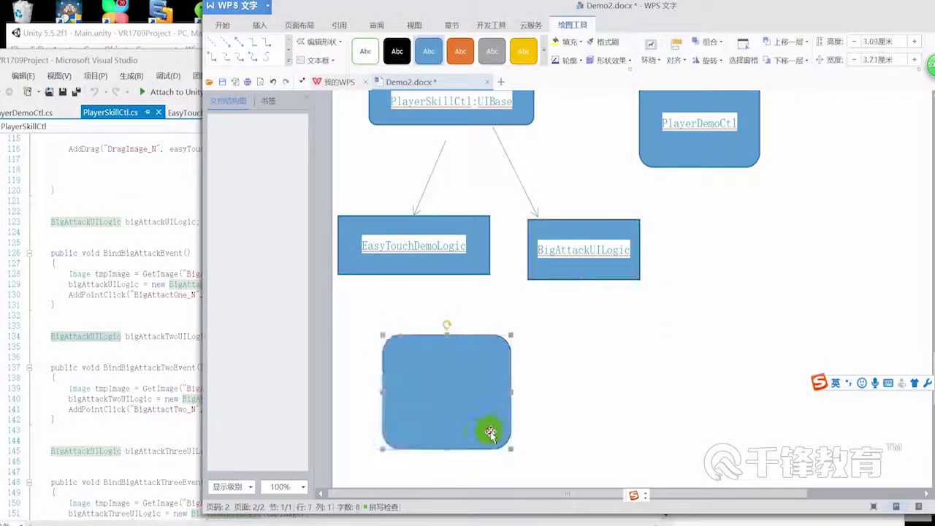
pyautogui.moveTo(437, 394); pyautogui.dragTo(417, 393)
pyautogui.rightClick(416, 397)
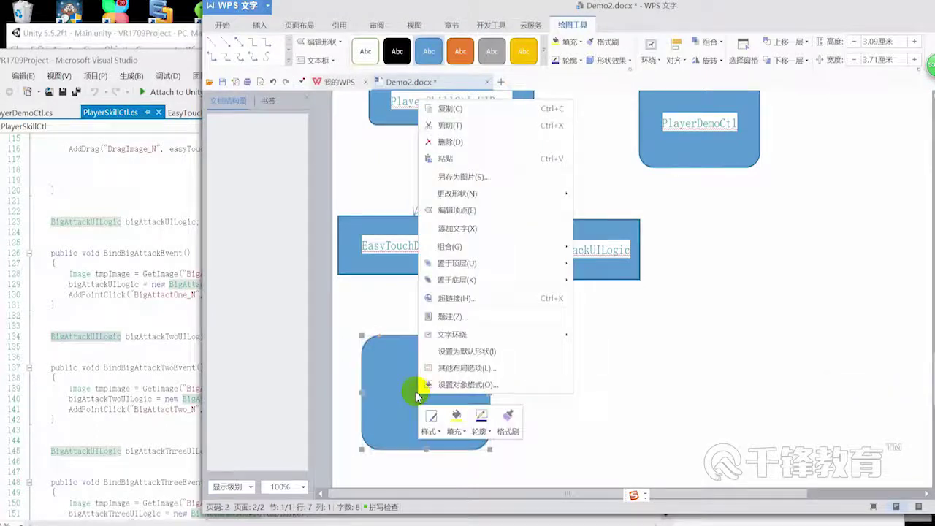
pyautogui.click(467, 228)
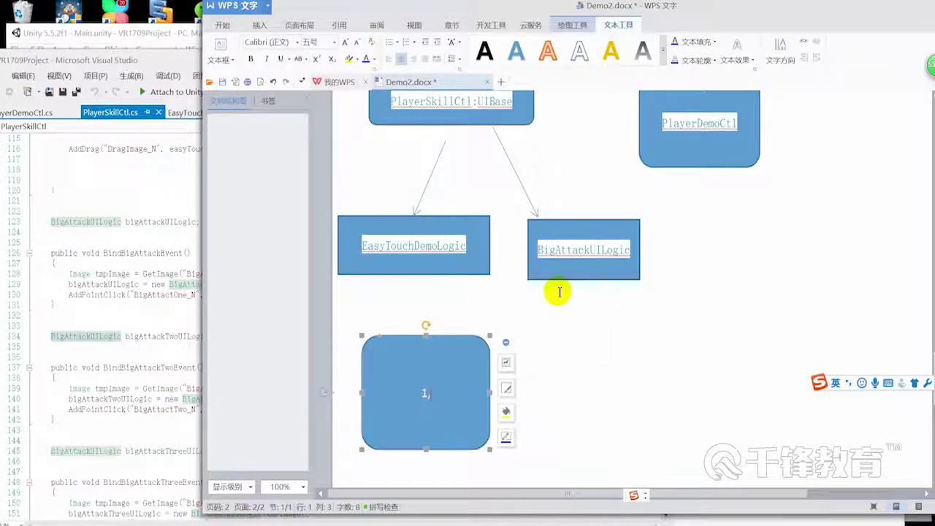
pyautogui.write('1,')
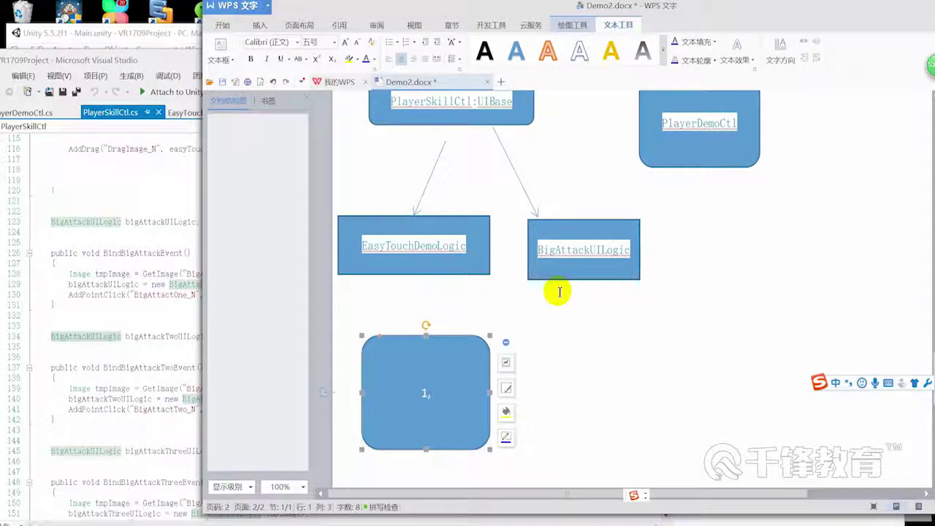
# Enter the first duty 1,控制人物的旋转 and make the box wider and shorter
pyautogui.write('kongzhi')
pyautogui.press('space')
pyautogui.write('renwu')
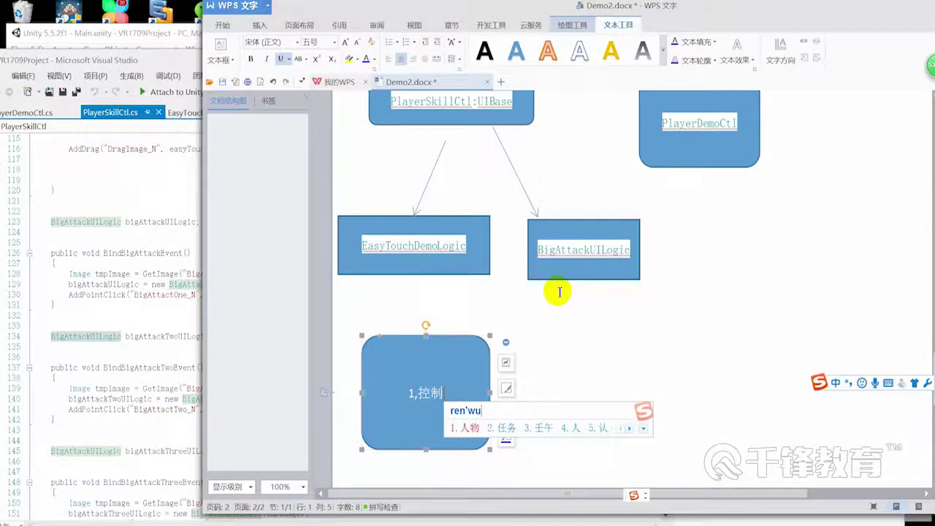
pyautogui.press('space')
pyautogui.write('de')
pyautogui.press('space')
pyautogui.write('xuanzhuan')
pyautogui.press('space')
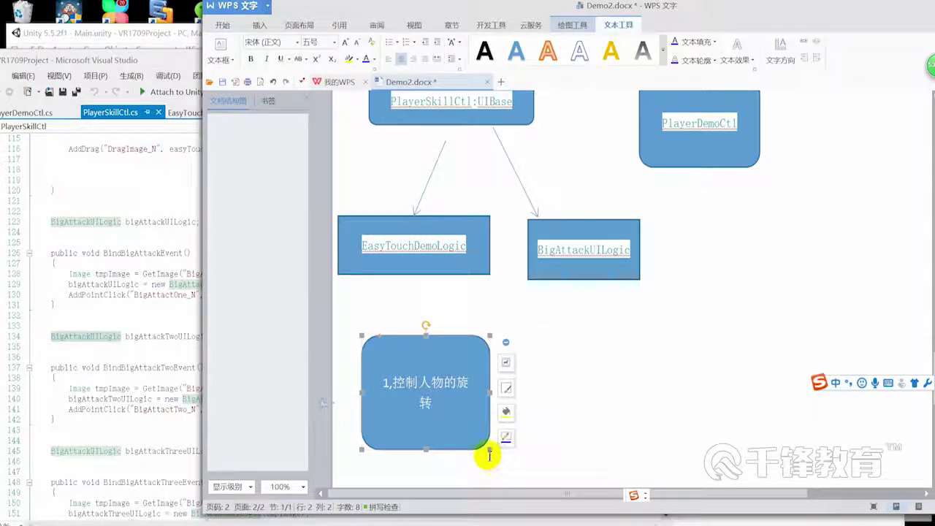
pyautogui.moveTo(490, 449); pyautogui.dragTo(501, 435)
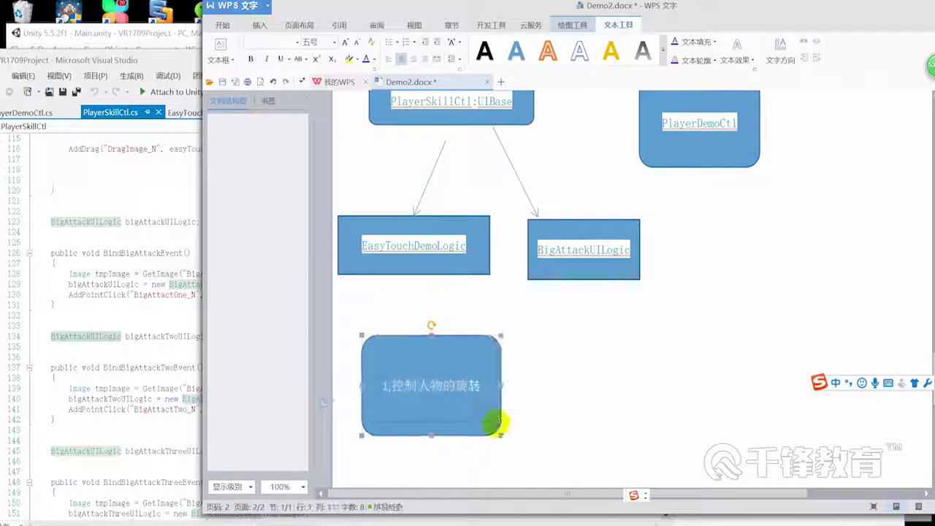
# Add the second duty line 2，控制人物移动
pyautogui.click(489, 398)
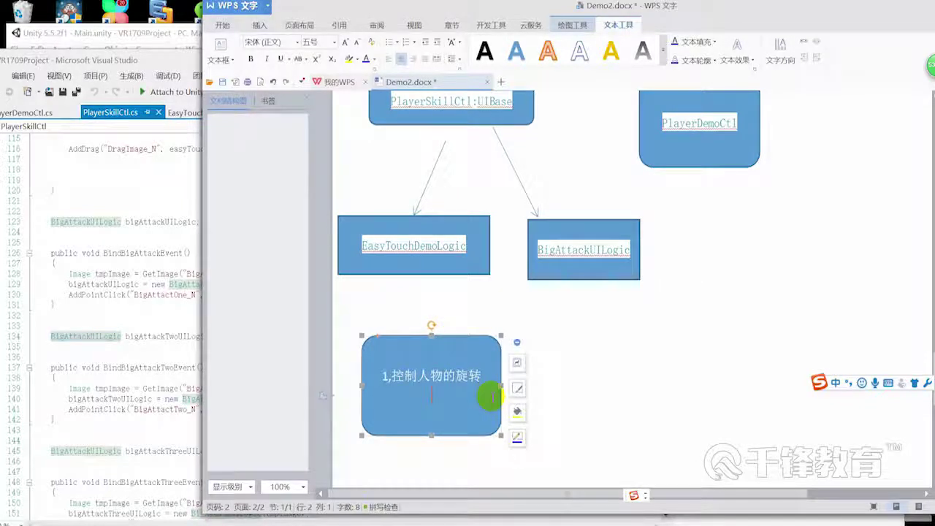
pyautogui.write('2,kongzhi')
pyautogui.press('space')
pyautogui.write('renwu')
pyautogui.press('space')
pyautogui.write('yido')
pyautogui.press('space')
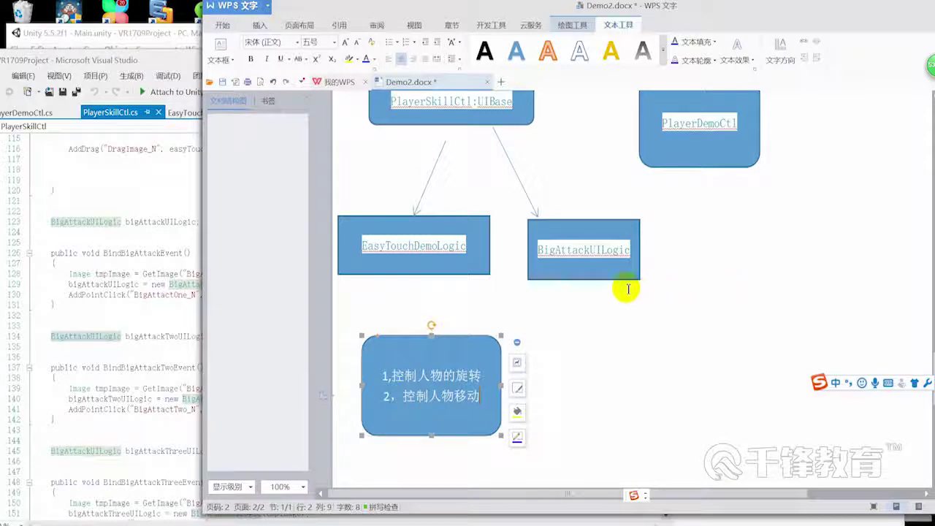
# Copy the duty box to the right and change its text to 1,控制人物播放大招
pyautogui.moveTo(501, 435); pyautogui.dragTo(672, 428)
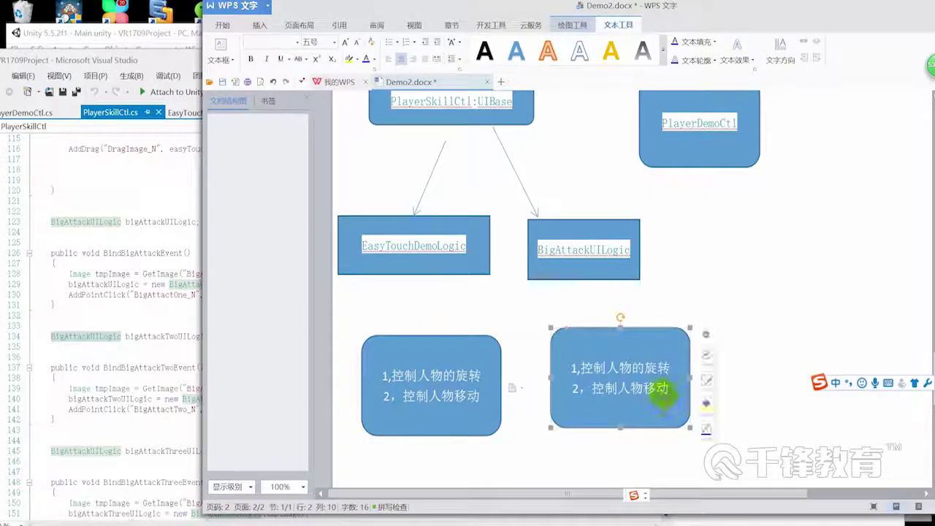
pyautogui.moveTo(611, 392); pyautogui.dragTo(592, 387)
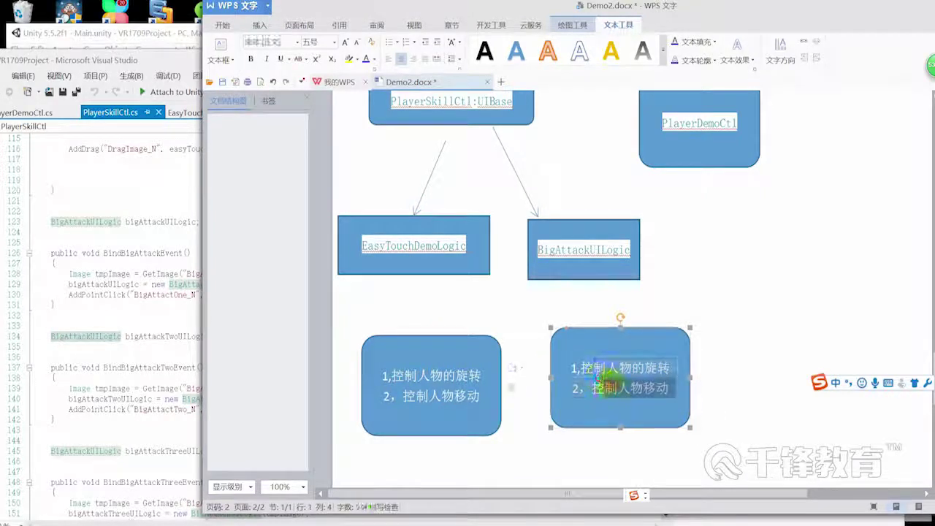
pyautogui.press('BackSpace')
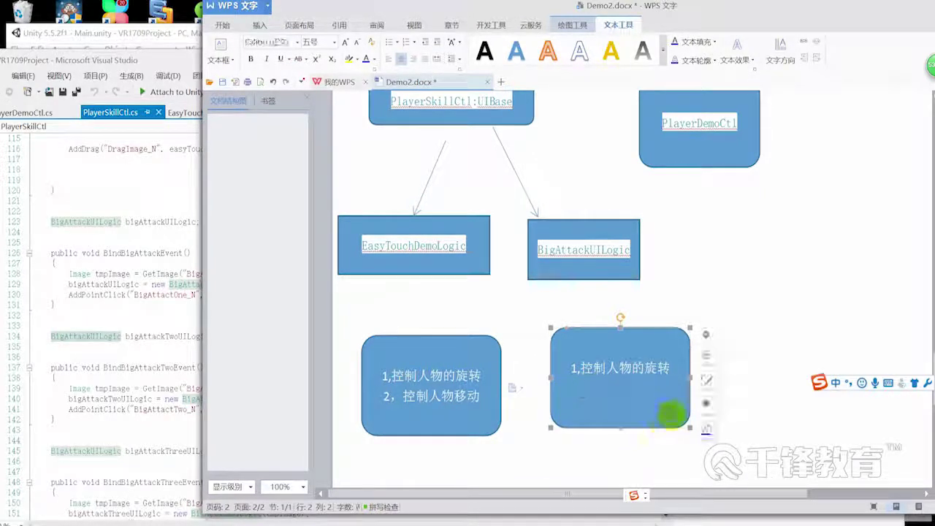
pyautogui.press('BackSpace')
pyautogui.press('BackSpace')
pyautogui.press('BackSpace')
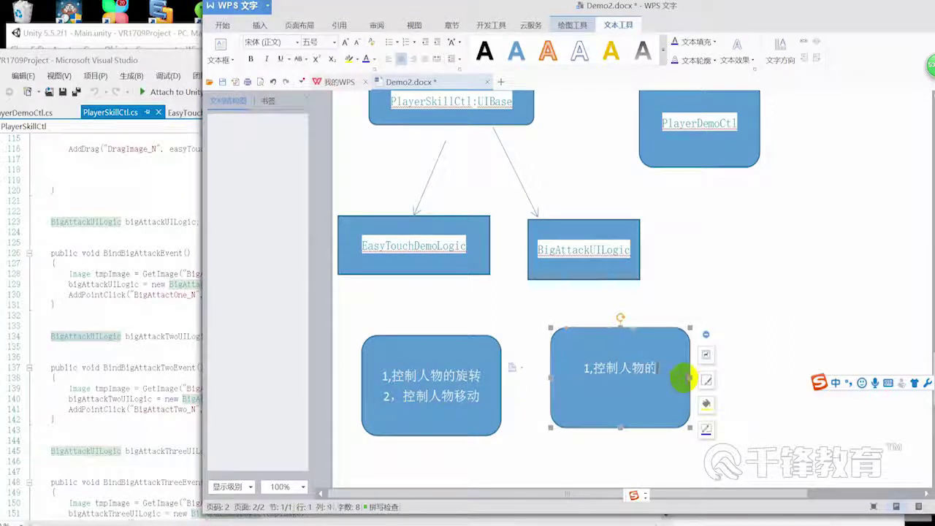
pyautogui.write('bof')
pyautogui.press('space')
pyautogui.write('daz')
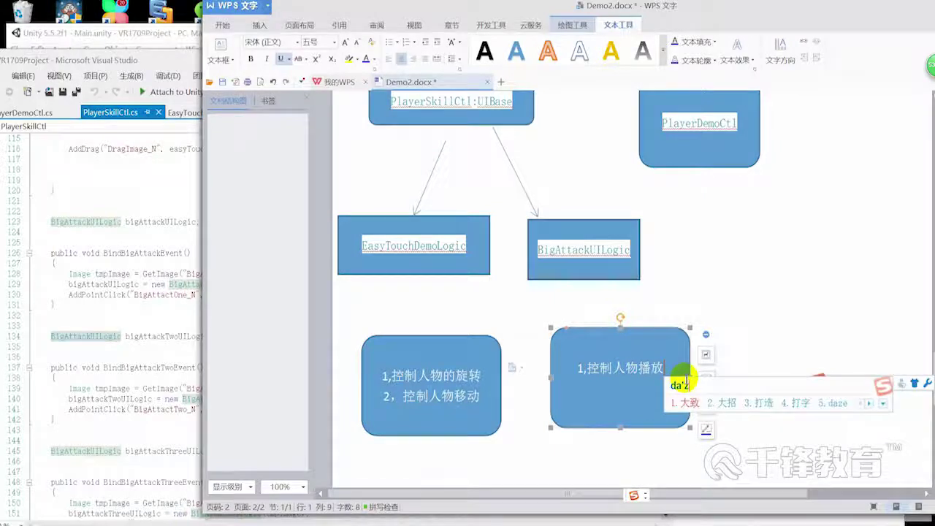
pyautogui.write('2')
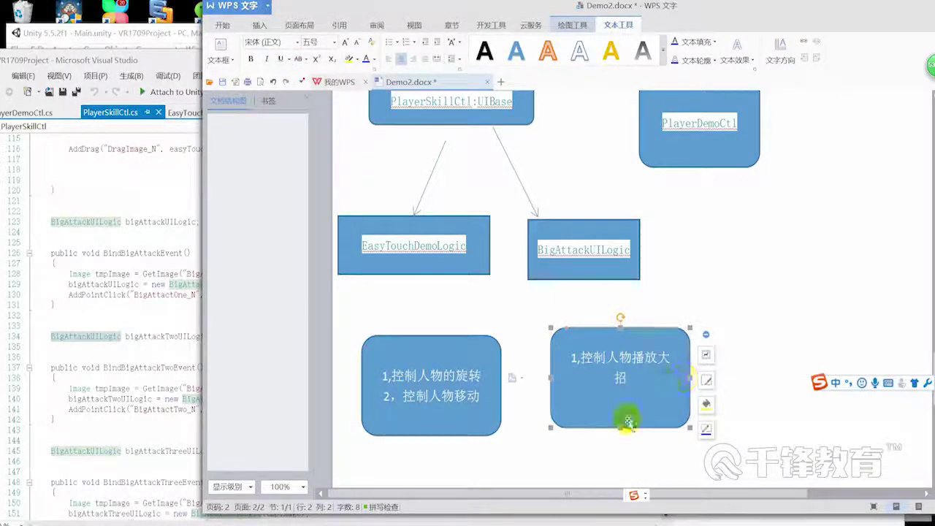
pyautogui.press('Return')
pyautogui.scroll(2, 712, 365)
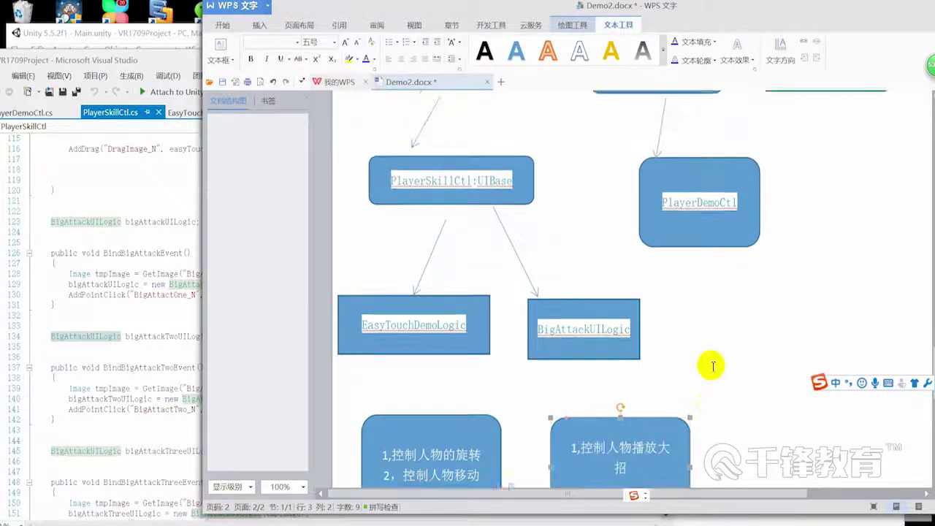
pyautogui.moveTo(693, 15); pyautogui.dragTo(617, 15)
pyautogui.scroll(3, 398, 157)
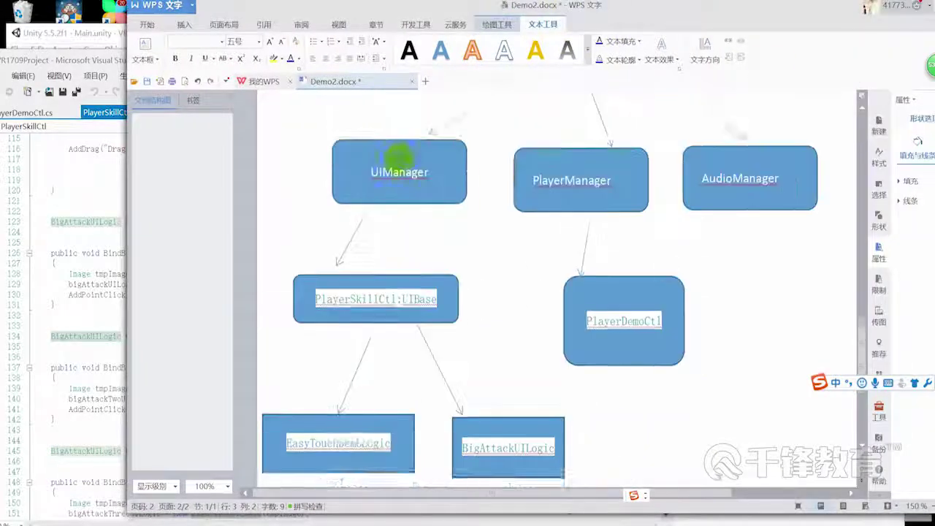
pyautogui.scroll(1, 398, 157)
pyautogui.click(413, 243)
pyautogui.scroll(-3, 394, 270)
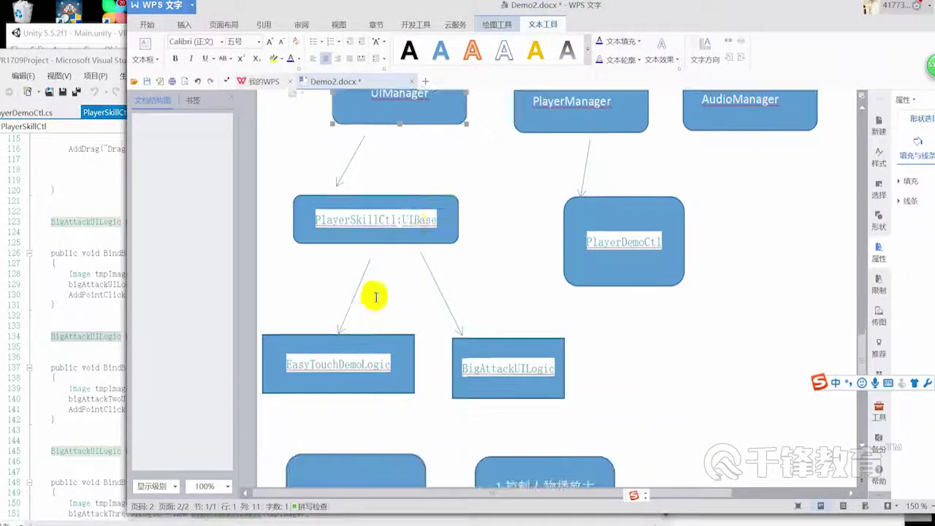
pyautogui.scroll(-1, 434, 332)
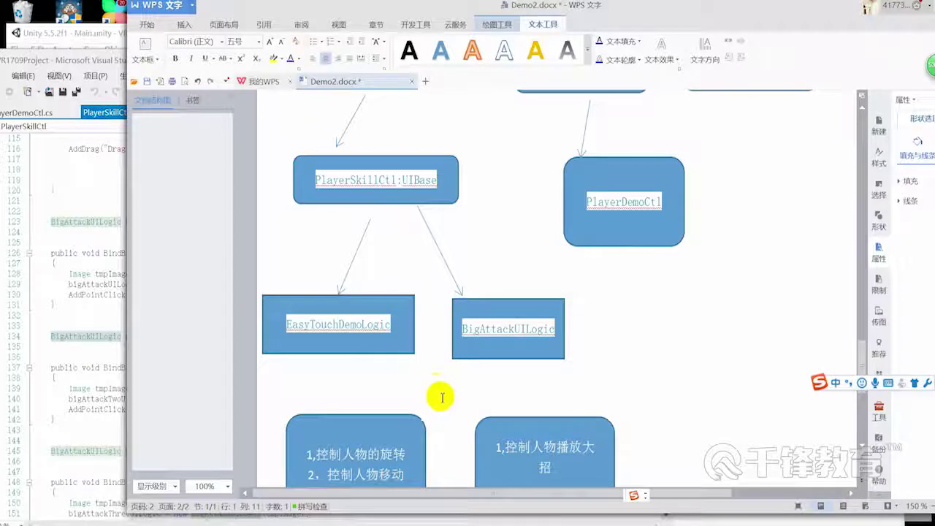
pyautogui.scroll(-1, 634, 314)
pyautogui.scroll(2, 630, 294)
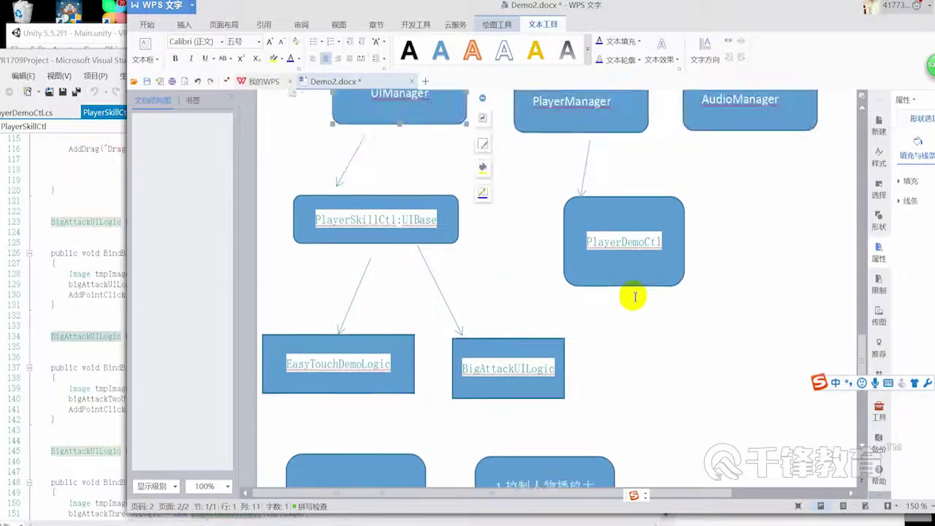
pyautogui.scroll(1, 576, 159)
pyautogui.click(603, 156)
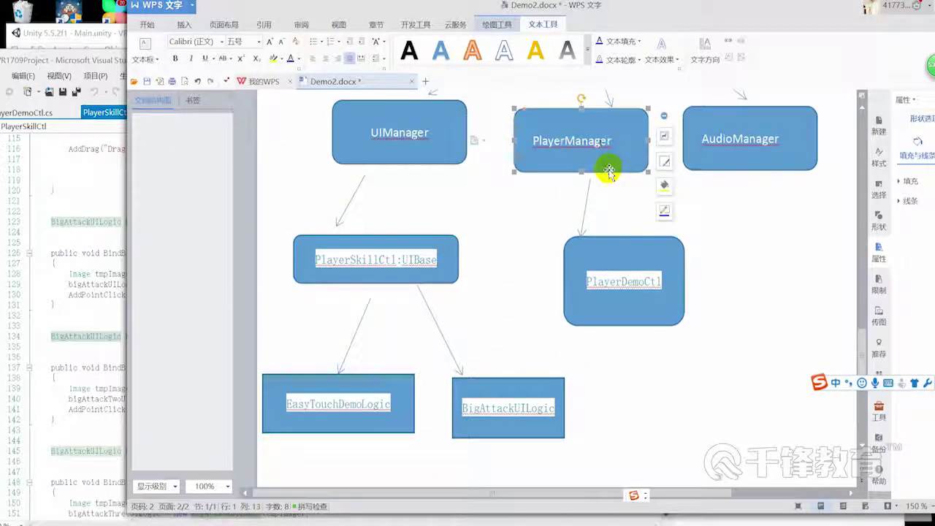
pyautogui.moveTo(612, 147); pyautogui.dragTo(496, 147)
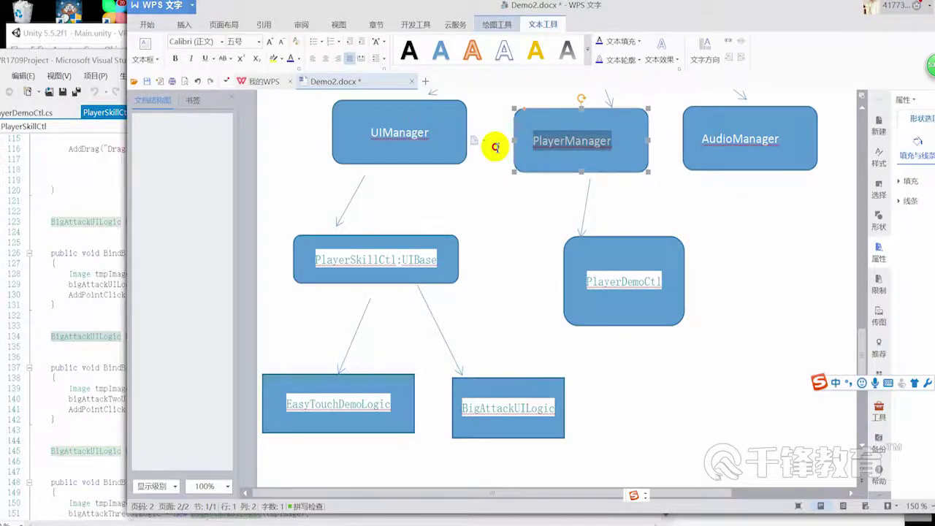
pyautogui.scroll(-3, 566, 261)
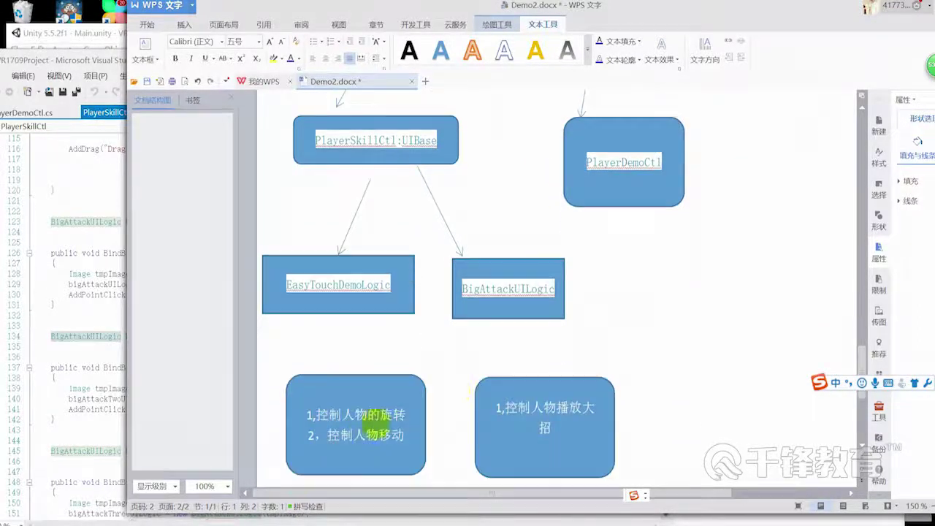
pyautogui.moveTo(345, 414); pyautogui.dragTo(406, 414)
pyautogui.click(403, 433)
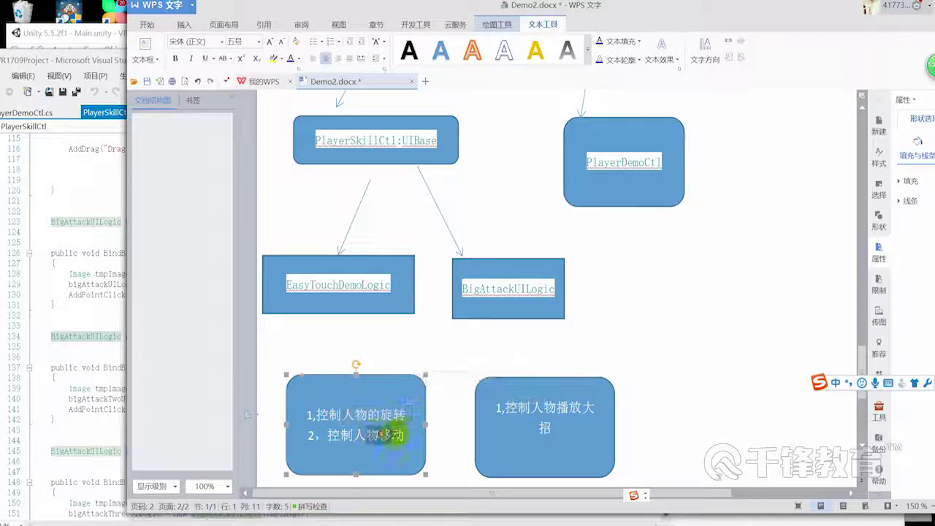
pyautogui.scroll(3, 660, 192)
pyautogui.moveTo(549, 140); pyautogui.dragTo(619, 141)
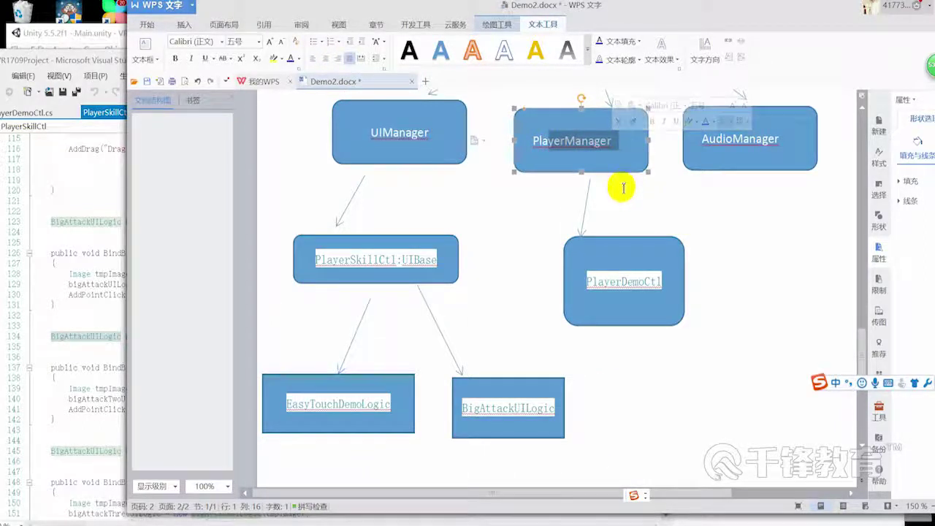
pyautogui.click(657, 311)
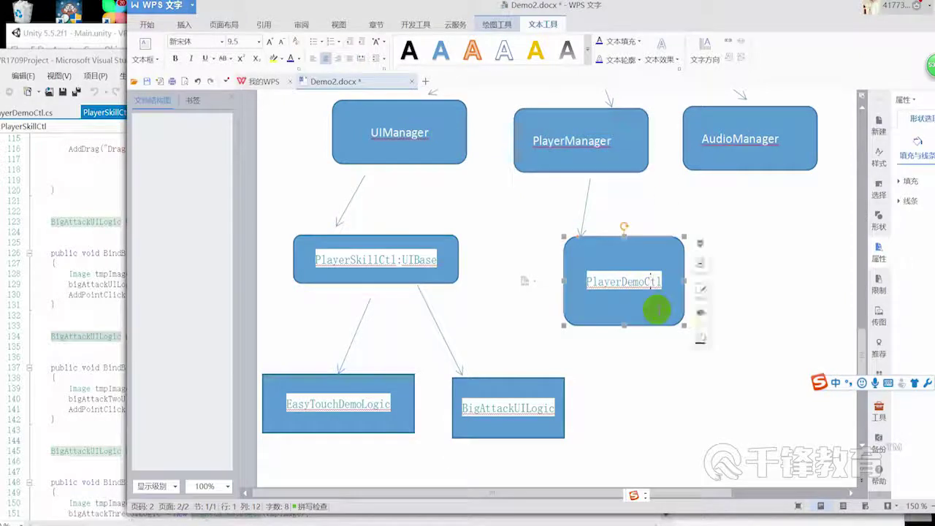
pyautogui.scroll(-2, 657, 299)
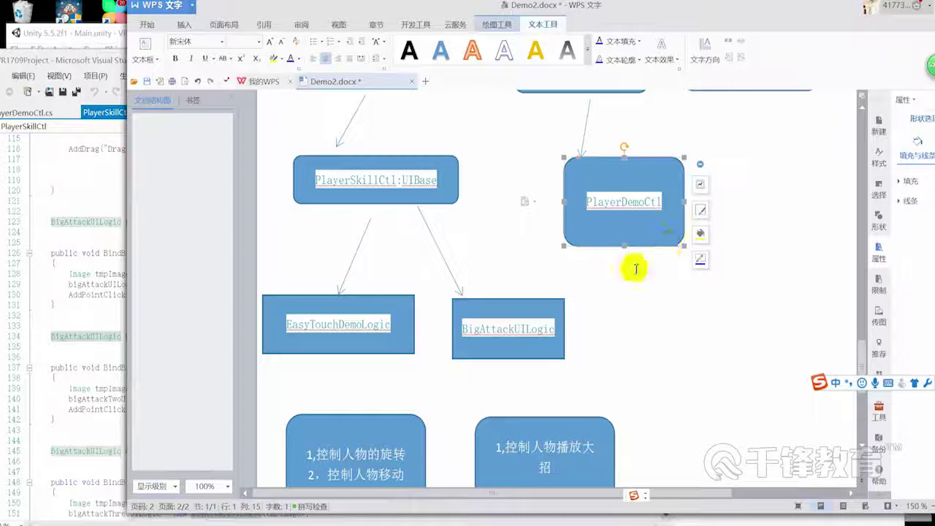
pyautogui.scroll(-1, 603, 423)
# Copy the 1,控制人物播放大招 note below PlayerDemoCtl and clear its text
pyautogui.click(606, 471)
pyautogui.moveTo(606, 471); pyautogui.dragTo(730, 324)
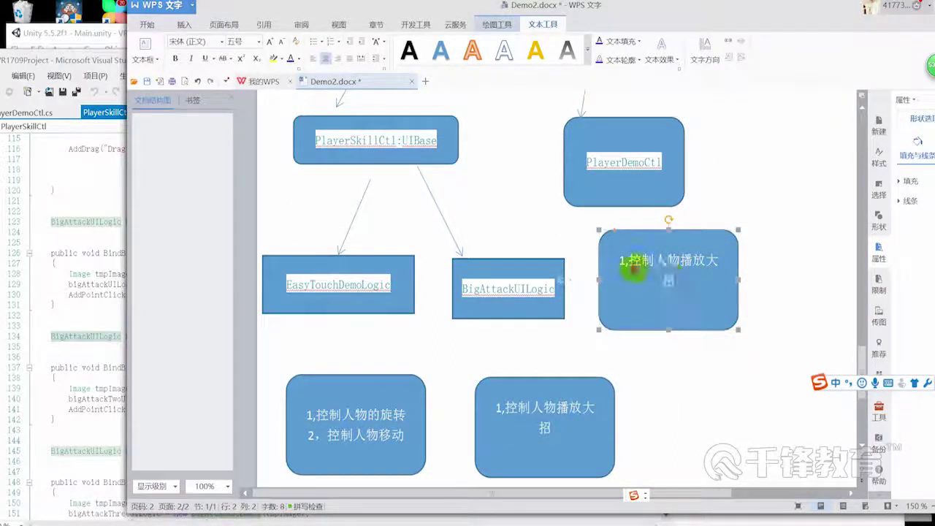
pyautogui.moveTo(632, 269); pyautogui.dragTo(621, 254)
pyautogui.press('BackSpace')
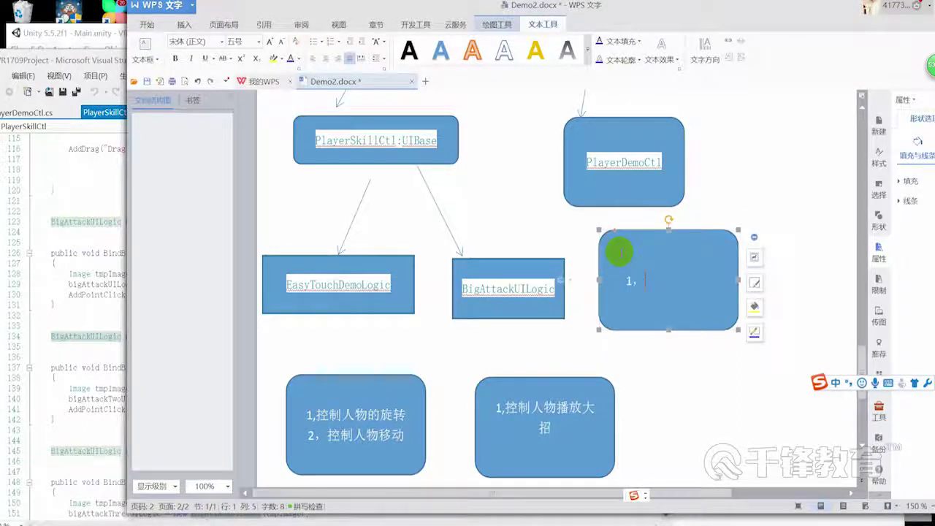
# Type the first two lines, 1，人物的旋转 and 2，人物的移动
pyautogui.write('人物的uanzhuan')
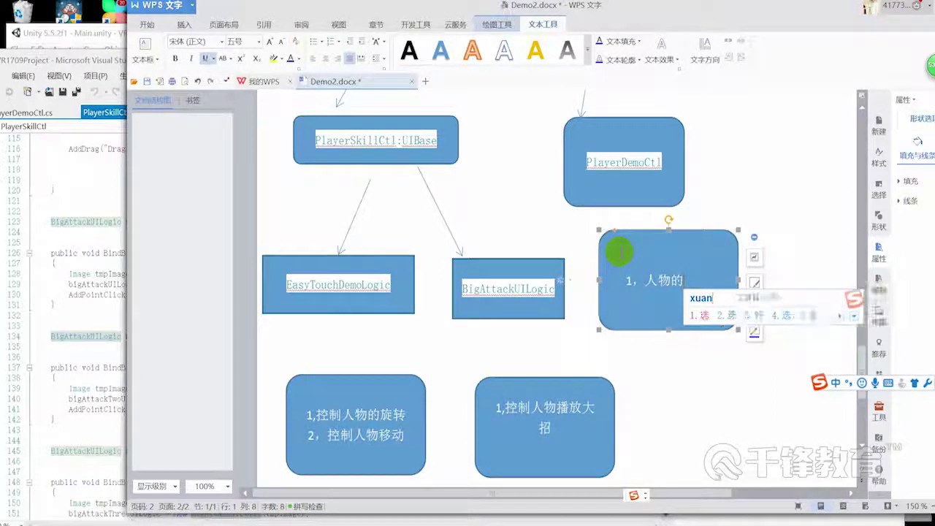
pyautogui.press('space')
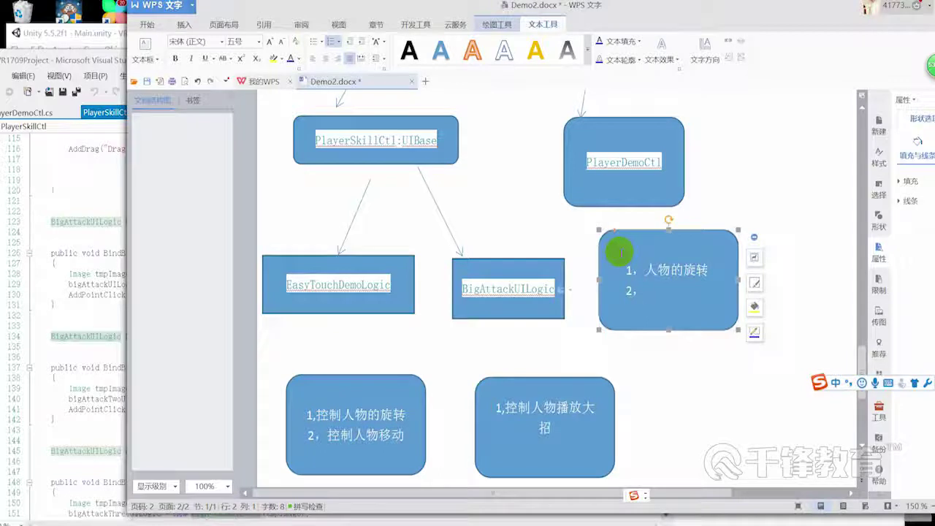
pyautogui.write("ren'w")
pyautogui.press('space')
pyautogui.write('d')
pyautogui.press('space')
pyautogui.write('yidong')
pyautogui.press('space')
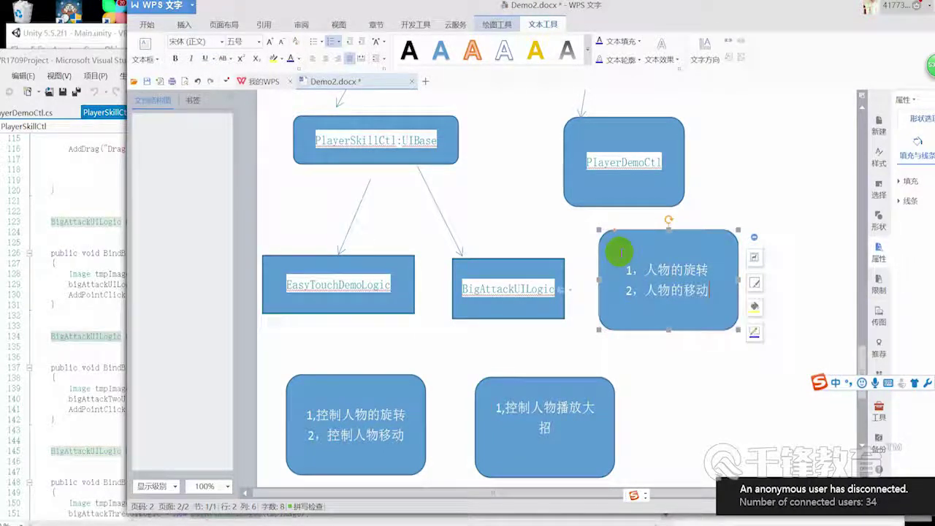
# Add the third line 3，播放大招 and select the note's three lines
pyautogui.press('Return')
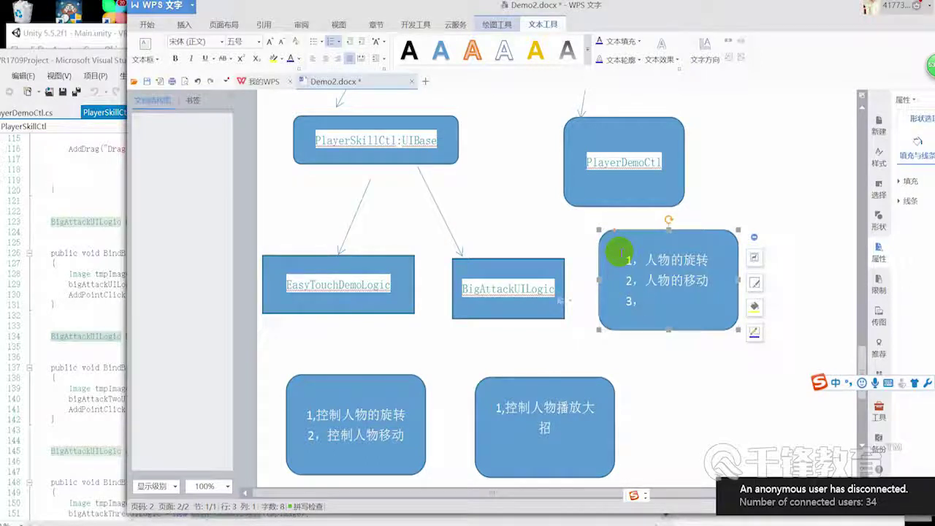
pyautogui.write('bof')
pyautogui.press('space')
pyautogui.write('dazhao')
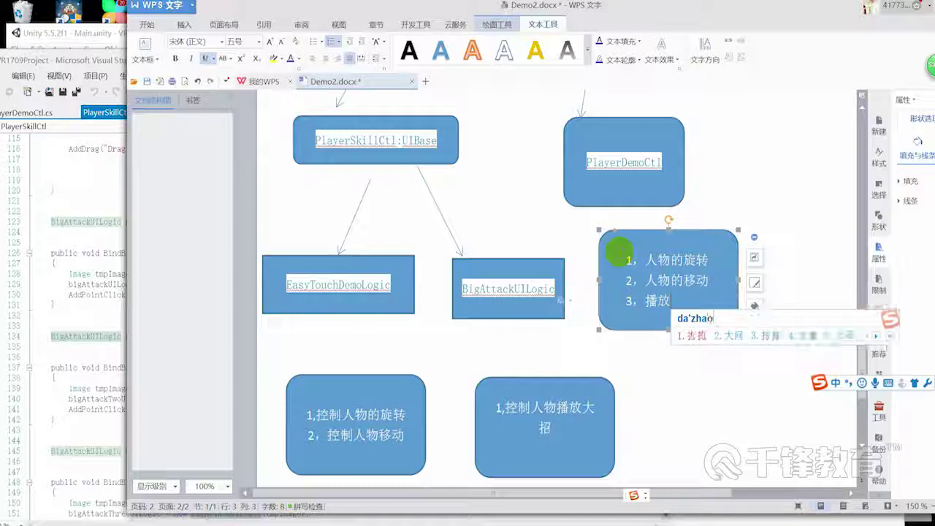
pyautogui.press('space')
pyautogui.click(341, 303)
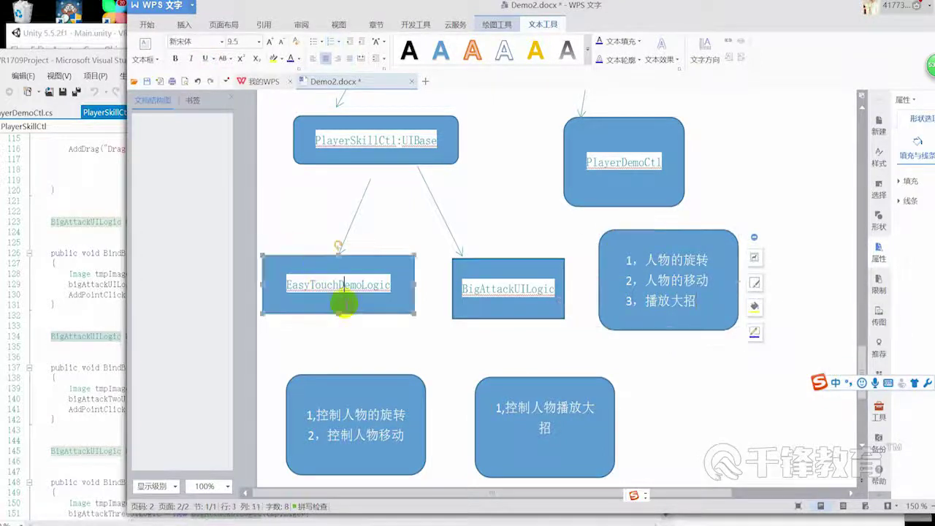
pyautogui.click(632, 303)
pyautogui.moveTo(709, 299); pyautogui.dragTo(627, 247)
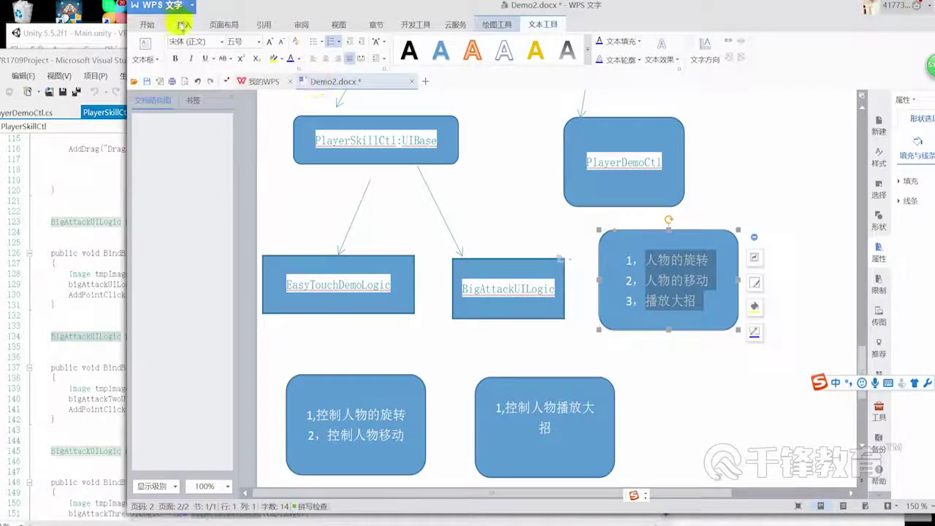
pyautogui.click(183, 25)
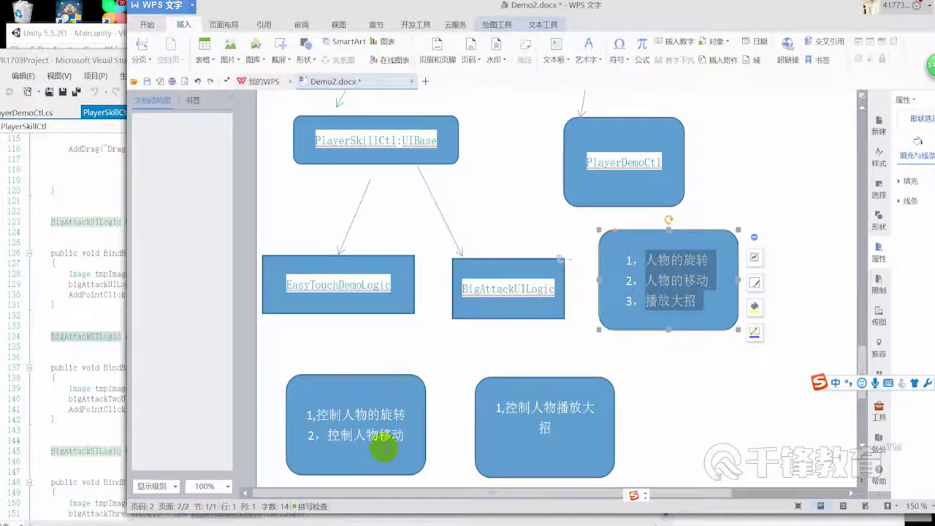
pyautogui.click(383, 449)
pyautogui.scroll(-2, 394, 417)
pyautogui.scroll(-2, 326, 371)
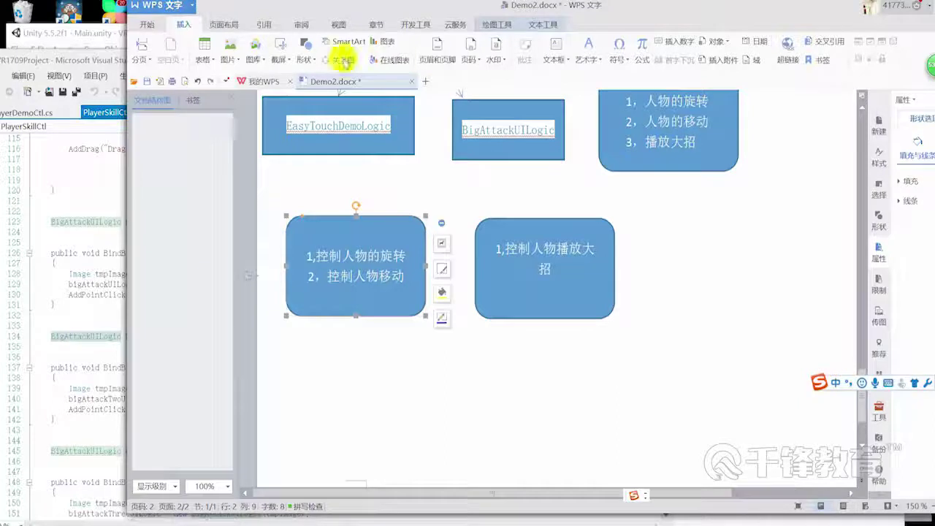
# Move the WPS window right and connect the rotation note to the PlayerDemoCtl note
pyautogui.moveTo(409, 6); pyautogui.dragTo(585, 21)
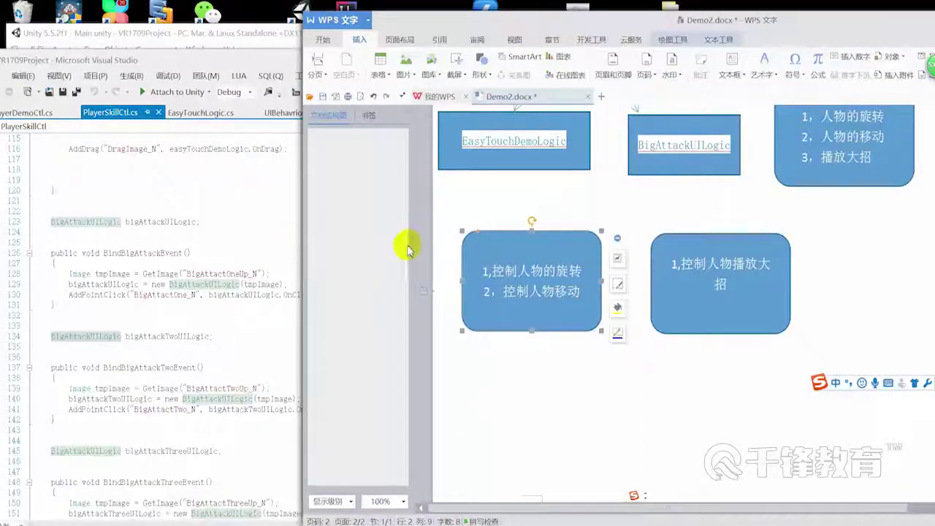
pyautogui.click(479, 75)
pyautogui.click(495, 209)
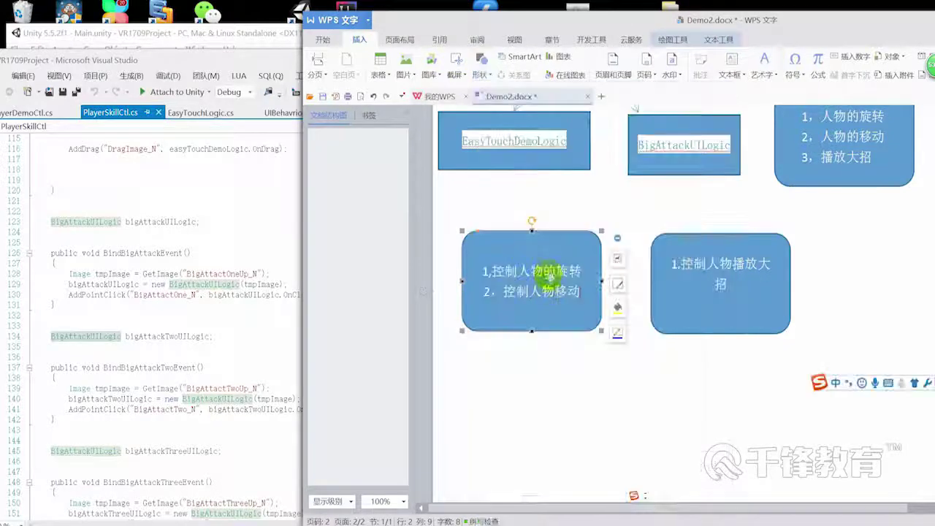
pyautogui.click(762, 309)
pyautogui.scroll(3, 824, 306)
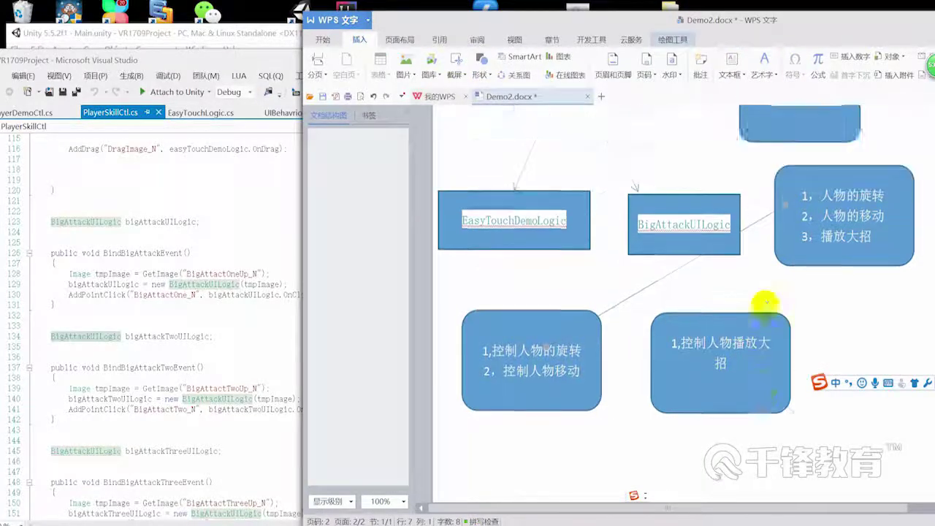
# Draw a line from the 大招 note, then adjust both connectors' ends to show arrowheads
pyautogui.click(479, 74)
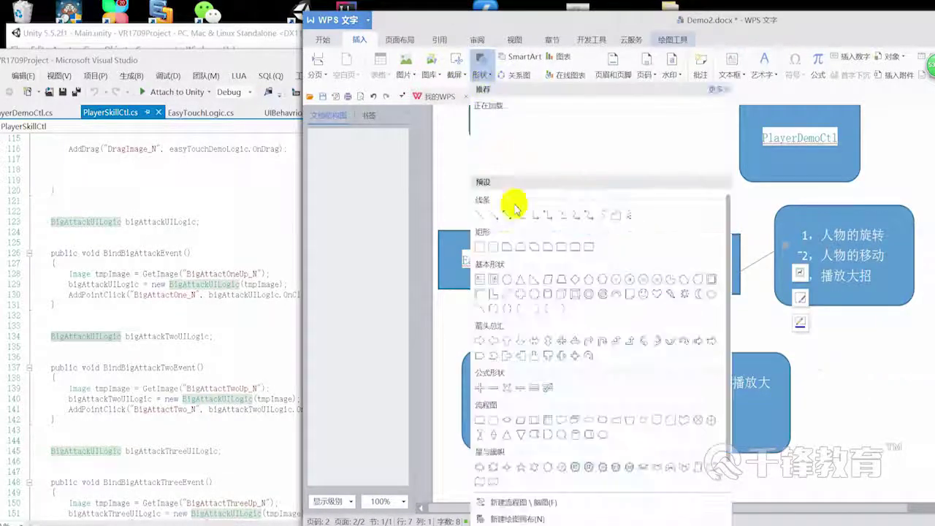
pyautogui.click(543, 244)
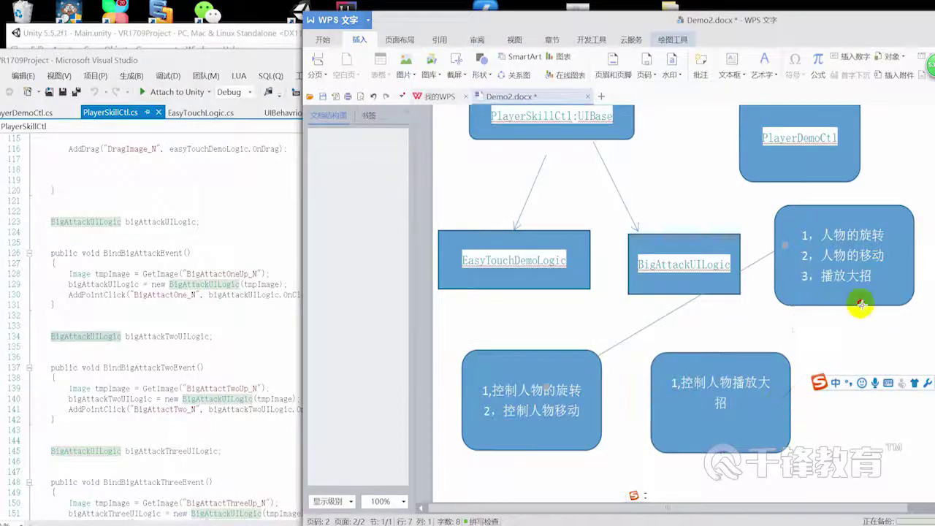
pyautogui.moveTo(856, 299); pyautogui.dragTo(791, 400)
pyautogui.scroll(-1, 803, 437)
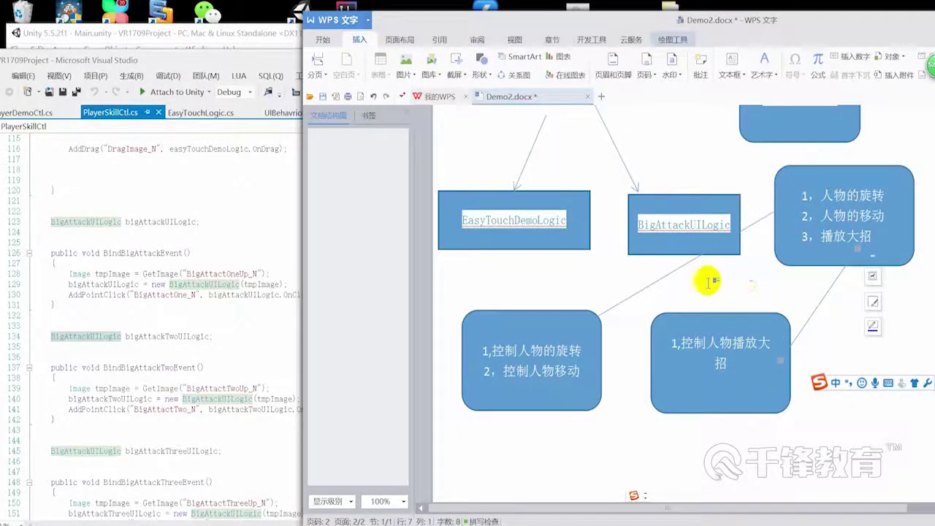
pyautogui.click(762, 219)
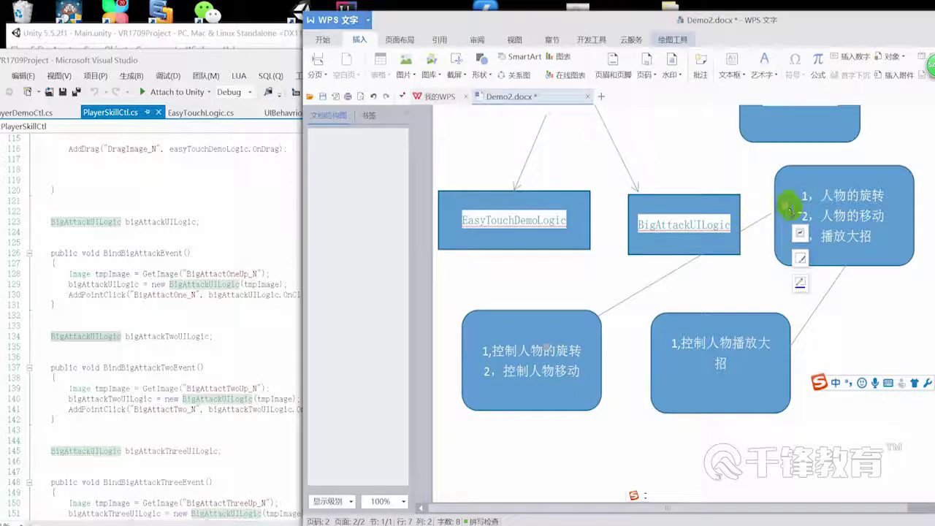
pyautogui.moveTo(787, 207); pyautogui.dragTo(767, 213)
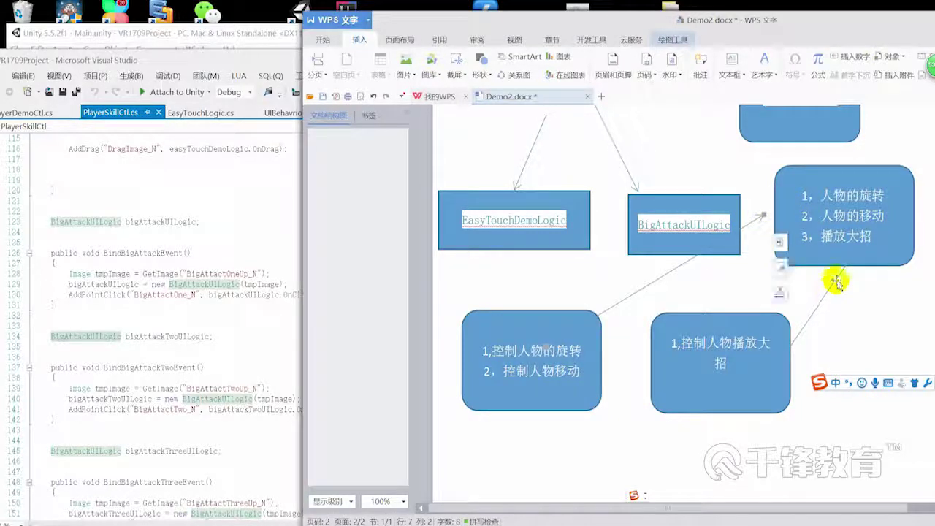
pyautogui.moveTo(856, 252); pyautogui.dragTo(848, 279)
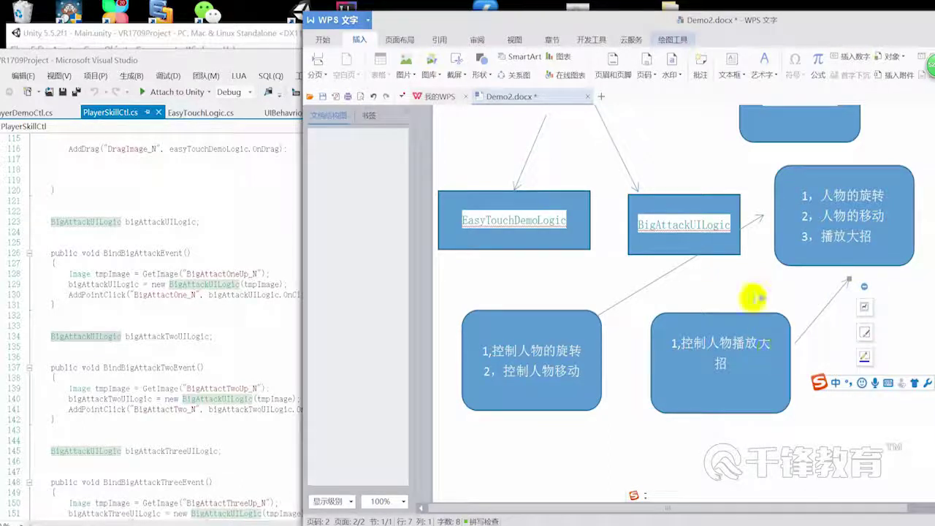
pyautogui.scroll(-1, 657, 285)
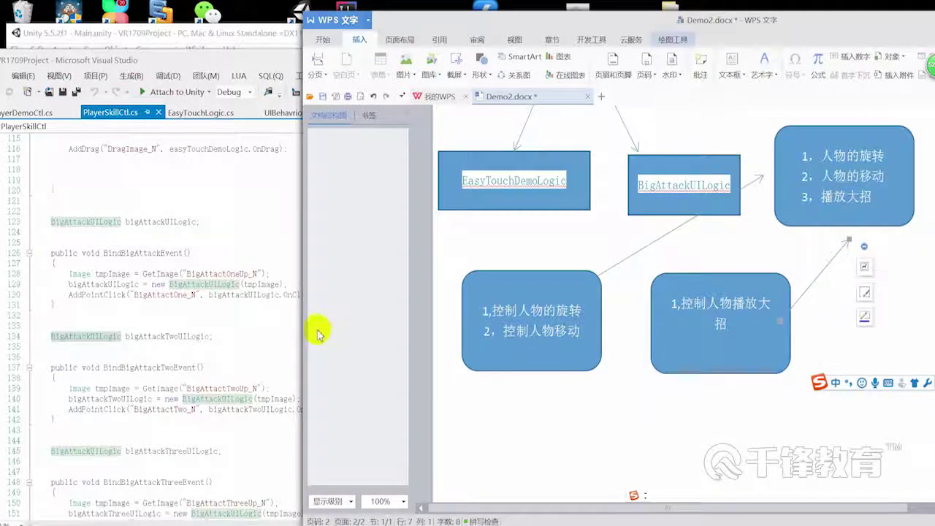
# Jump from OnDrag in PlayerSkillCtl.cs to its definition in EasyTouchLogic.cs
pyautogui.click(248, 251)
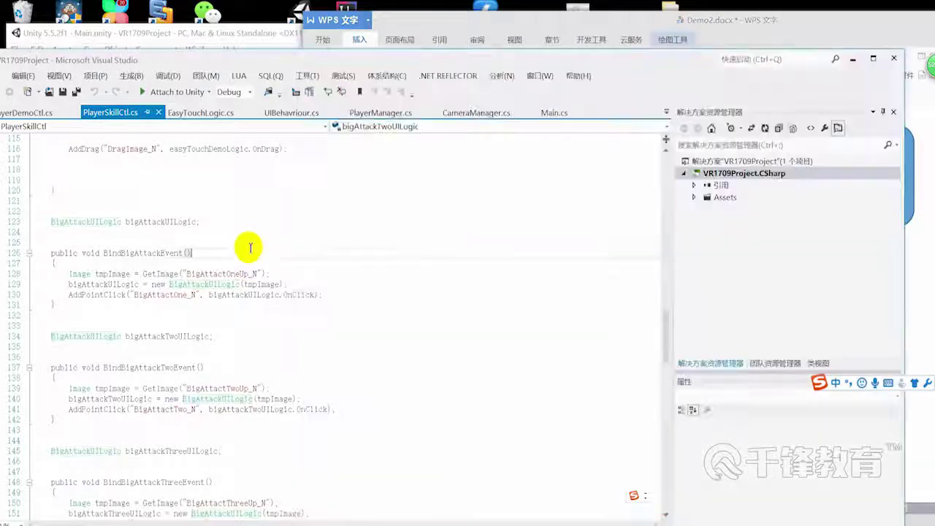
pyautogui.click(390, 115)
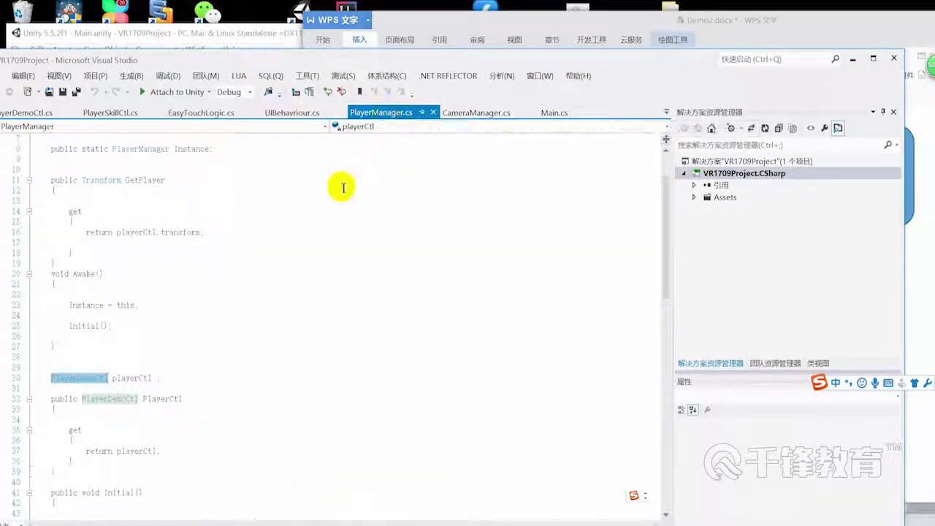
pyautogui.click(118, 115)
pyautogui.scroll(3, 252, 241)
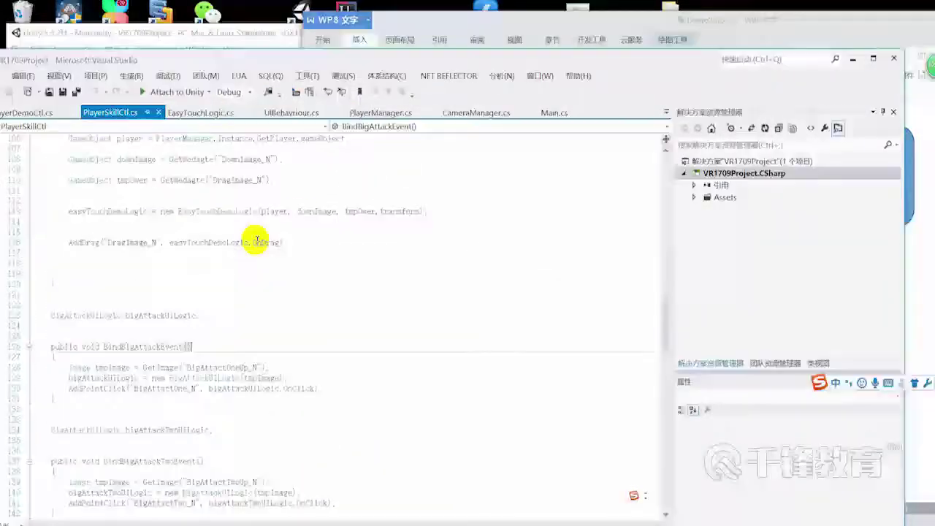
pyautogui.doubleClick(264, 242)
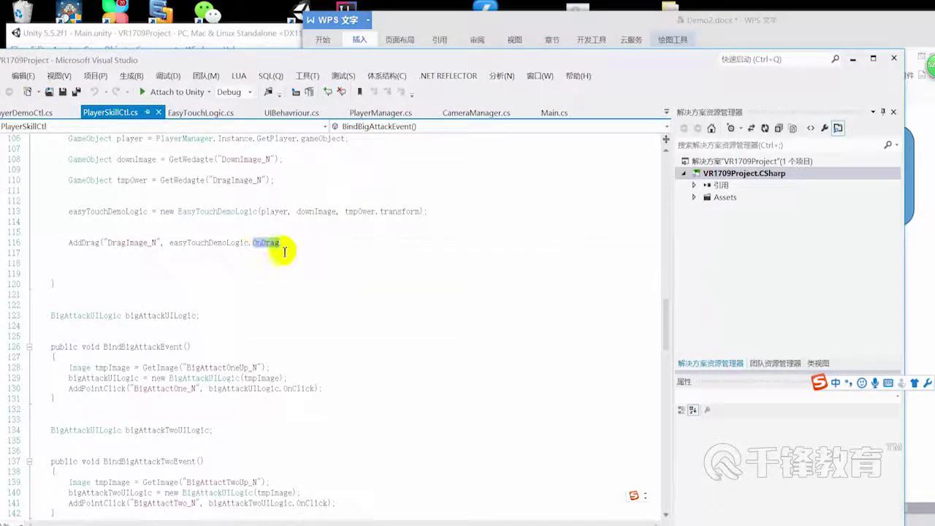
pyautogui.press('F12')
# Select and copy the PlayerManager.Instance.PlayerCtl.OrcMove(deltaPos.x, deltaPos.y); statement on line 126
pyautogui.scroll(-3, 280, 263)
pyautogui.scroll(-3, 286, 322)
pyautogui.scroll(-3, 246, 321)
pyautogui.scroll(1, 183, 203)
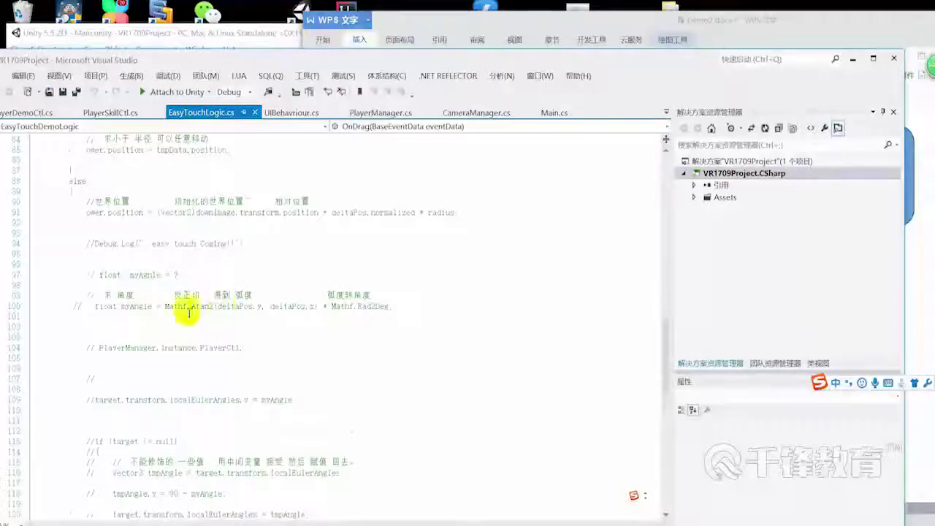
pyautogui.scroll(-5, 130, 309)
pyautogui.scroll(-1, 138, 327)
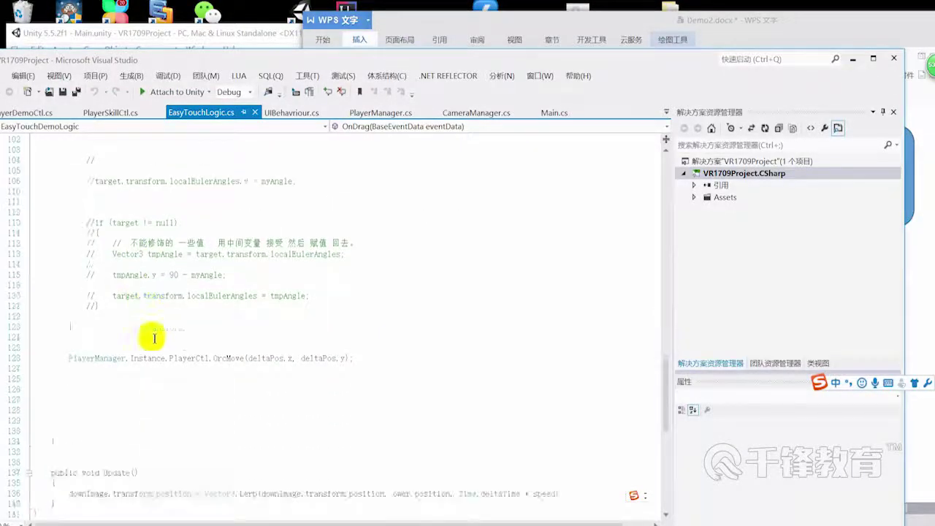
pyautogui.moveTo(29, 358); pyautogui.dragTo(69, 358)
pyautogui.keyDown('shift'); pyautogui.click(375, 357); pyautogui.keyUp('shift')
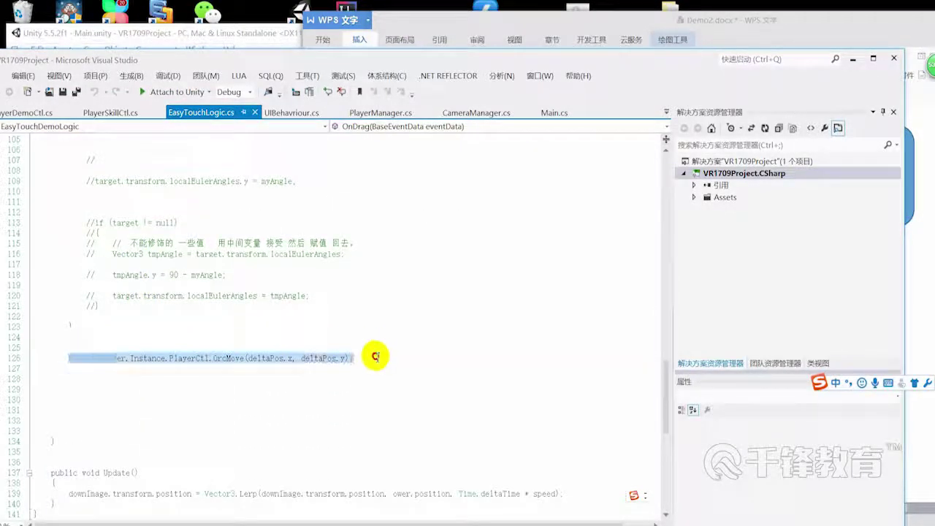
# Paste the OrcMove call line into Demo2.docx below the flowchart's logic boxes
pyautogui.click(568, 21)
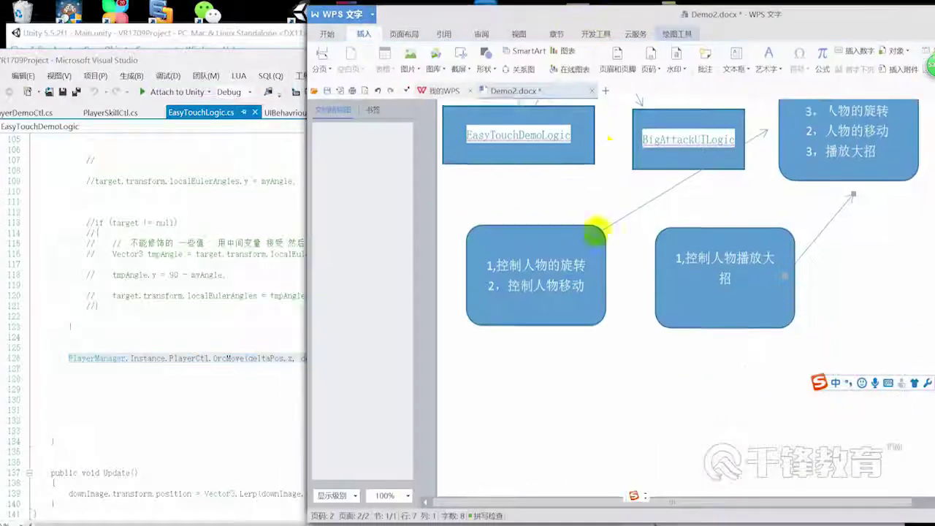
pyautogui.scroll(-2, 555, 278)
pyautogui.click(515, 321)
pyautogui.scroll(3, 731, 336)
pyautogui.scroll(-2, 759, 380)
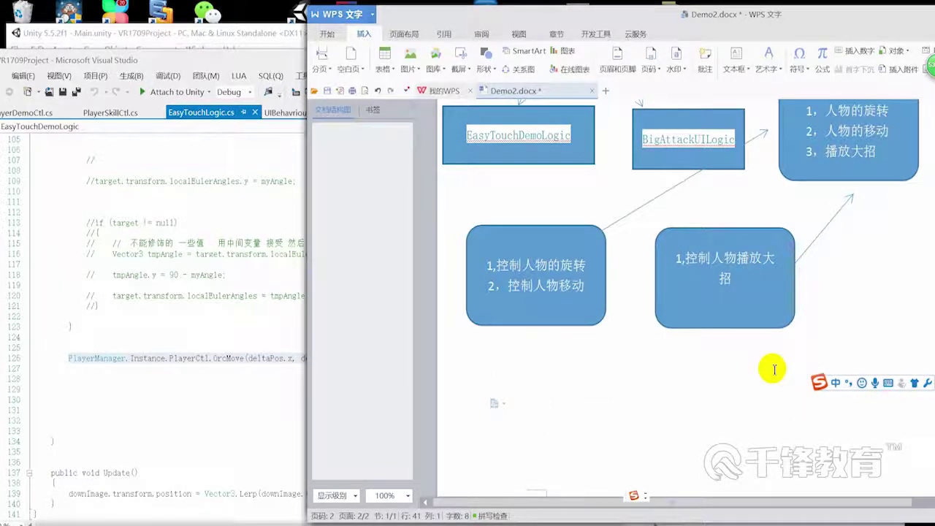
pyautogui.scroll(-1, 771, 367)
pyautogui.moveTo(733, 18); pyautogui.dragTo(636, 13)
pyautogui.scroll(-2, 799, 314)
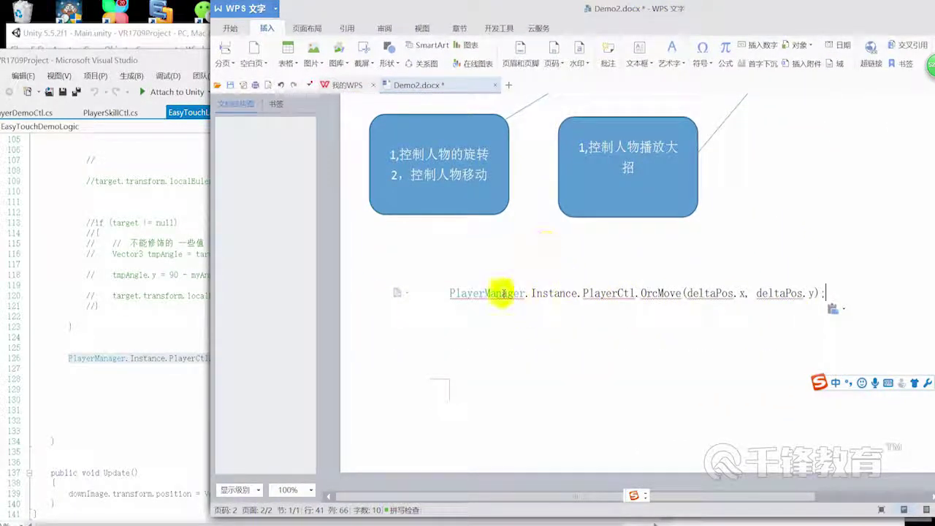
pyautogui.scroll(2, 480, 202)
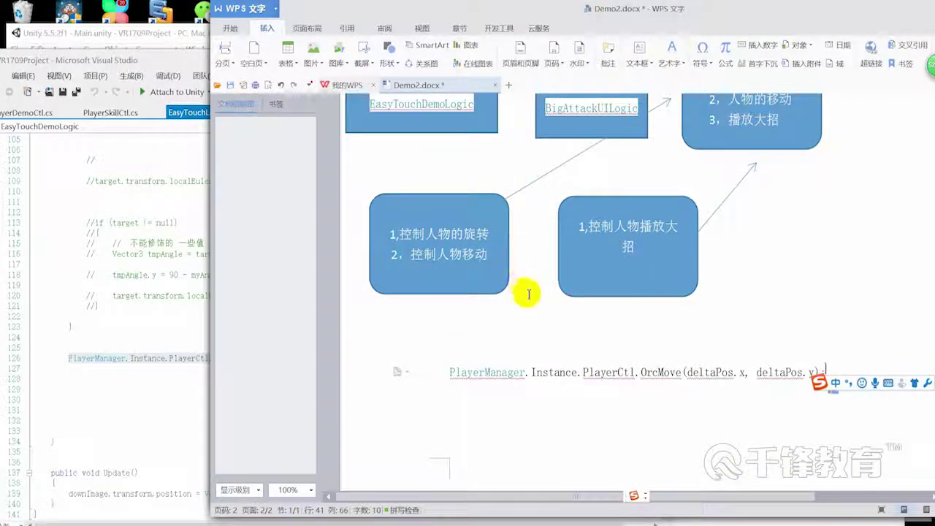
pyautogui.scroll(2, 658, 323)
pyautogui.scroll(-2, 705, 323)
pyautogui.moveTo(675, 11); pyautogui.dragTo(652, 9)
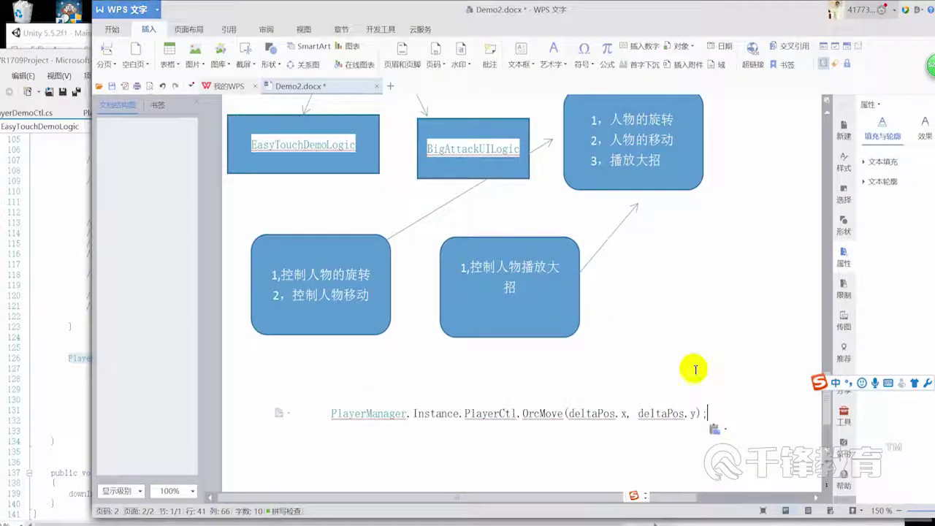
# Check the pasted line's PlayerManager, PlayerCtl and OrcMove parts against the PlayerManager box
pyautogui.moveTo(326, 409); pyautogui.dragTo(643, 406)
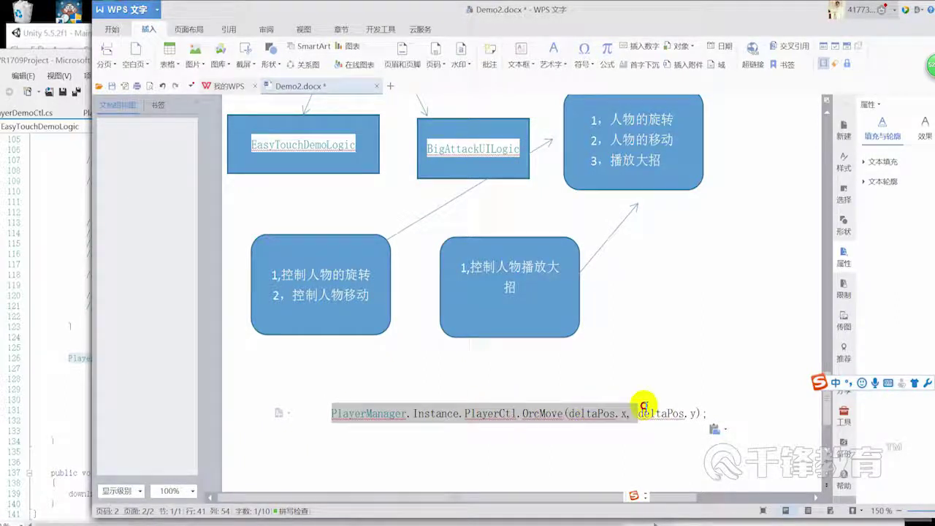
pyautogui.doubleClick(482, 411)
pyautogui.click(379, 415)
pyautogui.scroll(5, 709, 105)
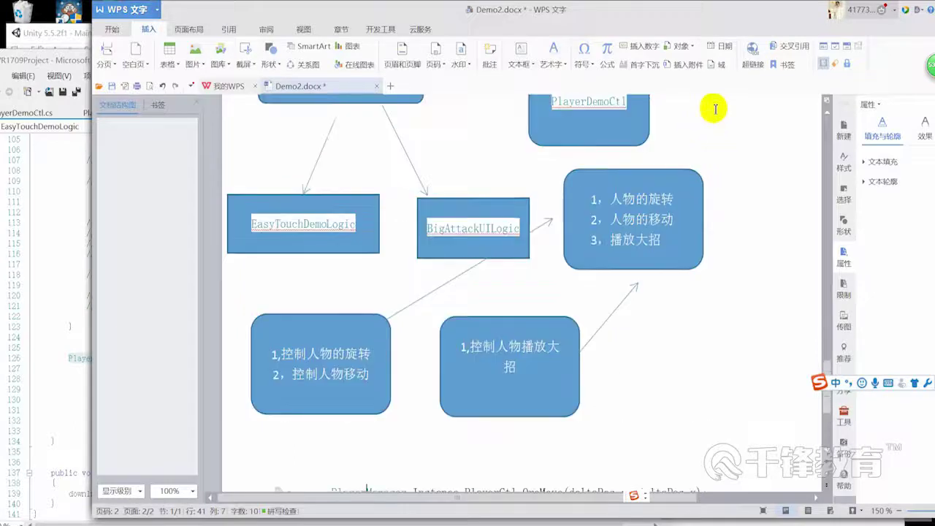
pyautogui.click(552, 216)
pyautogui.scroll(-1, 551, 215)
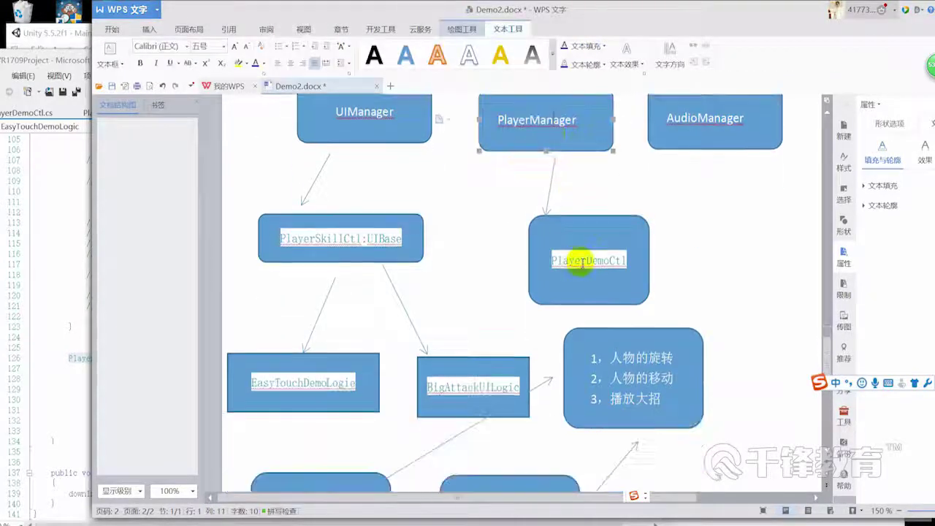
pyautogui.moveTo(635, 259); pyautogui.dragTo(537, 251)
pyautogui.scroll(-4, 560, 298)
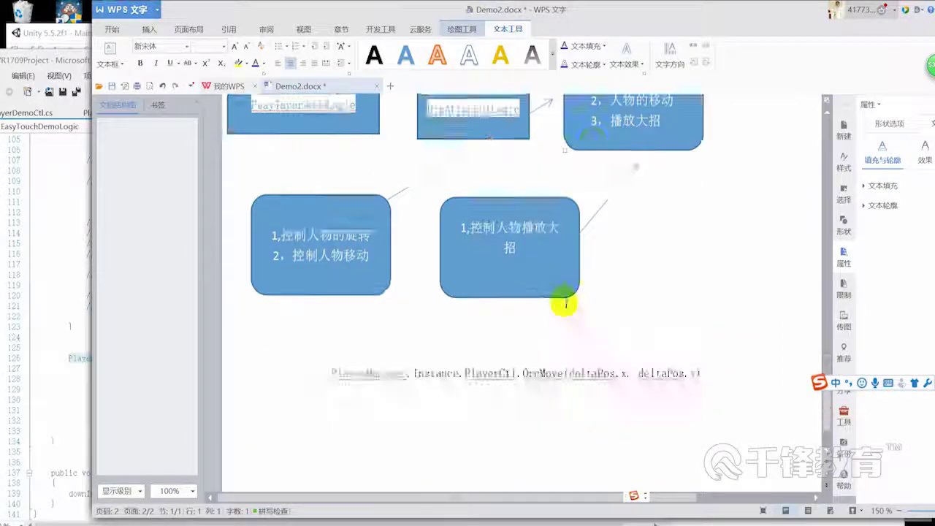
pyautogui.scroll(-1, 511, 292)
pyautogui.doubleClick(494, 295)
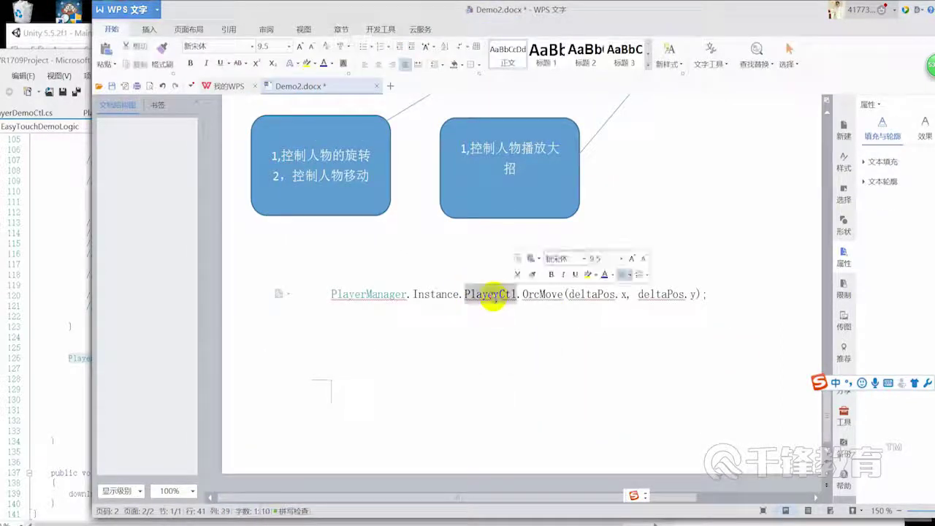
pyautogui.doubleClick(540, 294)
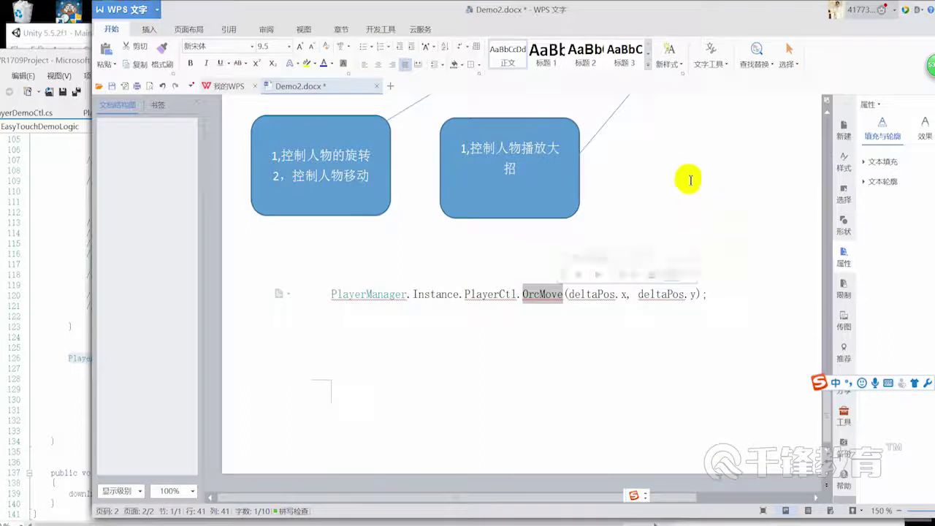
pyautogui.moveTo(673, 27); pyautogui.dragTo(814, 45)
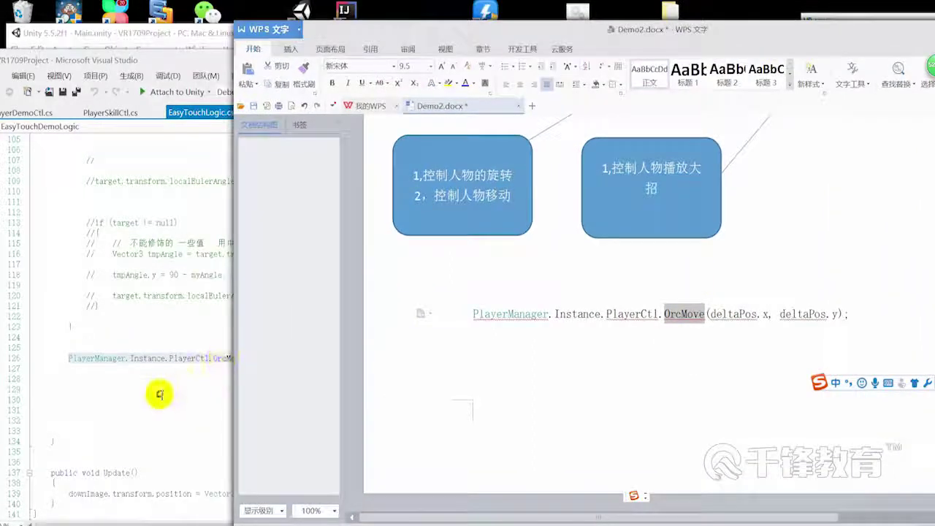
# Jump to the OrcMove method definition and inspect its body
pyautogui.click(161, 392)
pyautogui.doubleClick(229, 358)
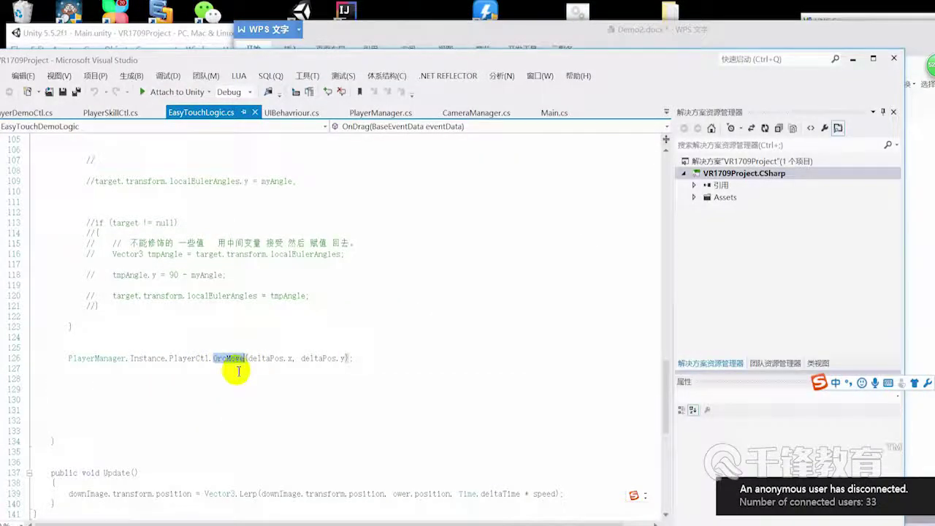
pyautogui.press('F12')
pyautogui.scroll(-1, 146, 298)
pyautogui.moveTo(57, 243)
pyautogui.mouseDown()
pyautogui.moveTo(287, 403)
pyautogui.moveTo(305, 384)
pyautogui.moveTo(4, 168)
pyautogui.moveTo(33, 156)
pyautogui.mouseUp()
pyautogui.scroll(-2, 309, 371)
pyautogui.click(309, 337)
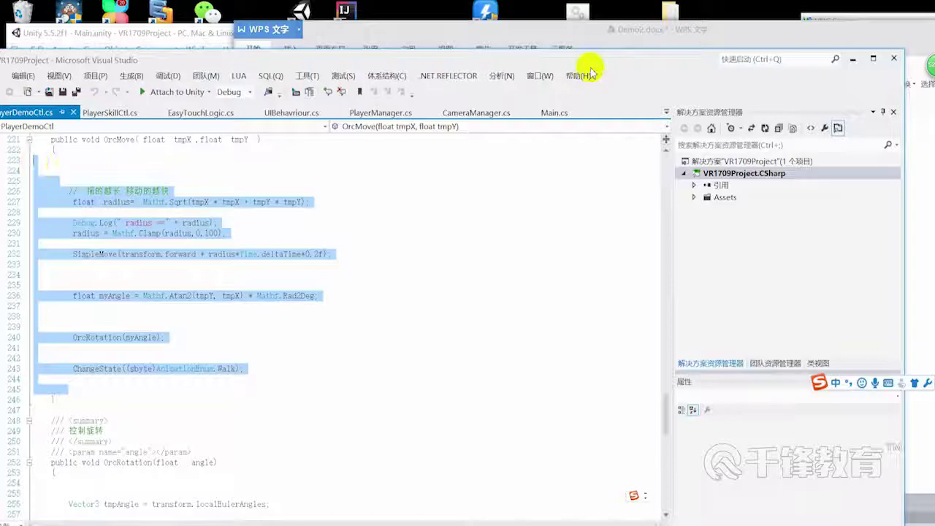
# Copy the PlayerManager.Instance.PlayerCtl.PlayAttackOne(); call from line 20 of PlayerSkillCtl.cs
pyautogui.click(667, 27)
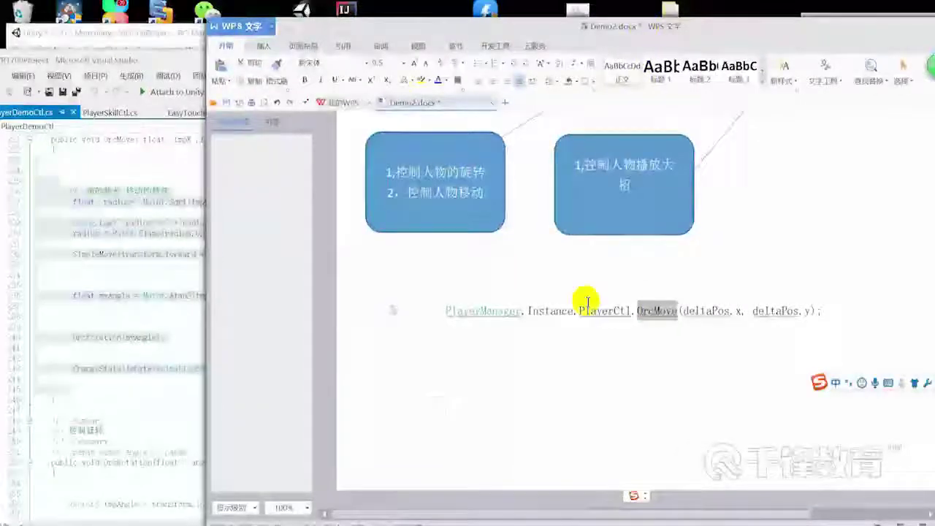
pyautogui.scroll(2, 537, 292)
pyautogui.click(168, 215)
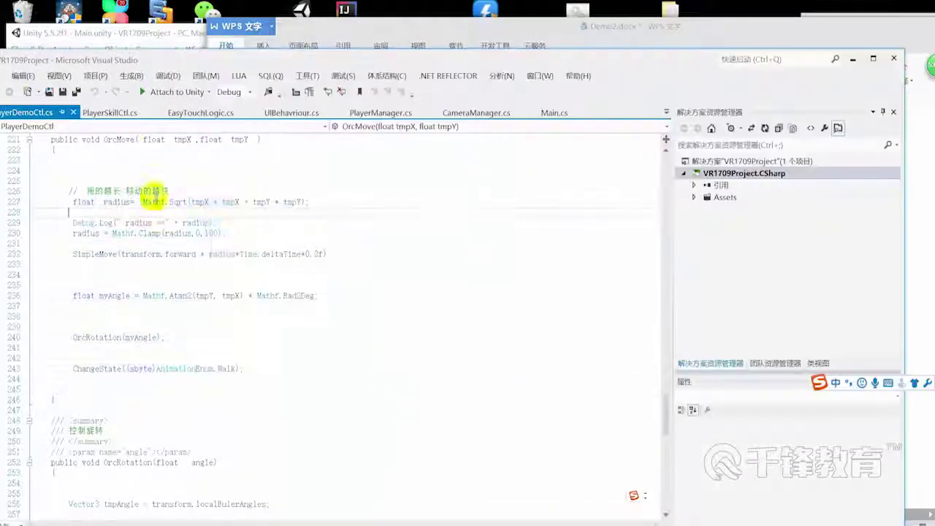
pyautogui.click(110, 113)
pyautogui.scroll(-3, 205, 285)
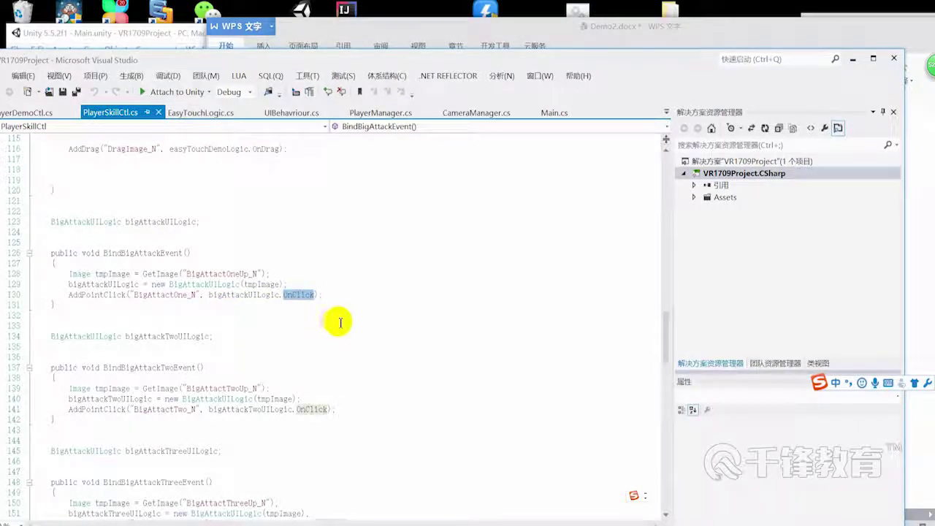
pyautogui.scroll(3, 336, 292)
pyautogui.scroll(10, 323, 252)
pyautogui.scroll(8, 319, 233)
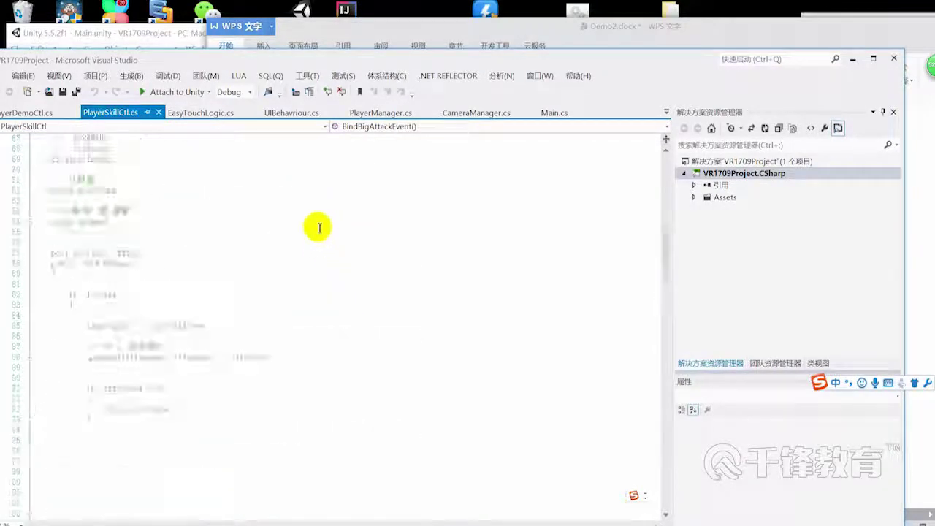
pyautogui.scroll(6, 292, 223)
pyautogui.scroll(5, 272, 221)
pyautogui.scroll(6, 271, 223)
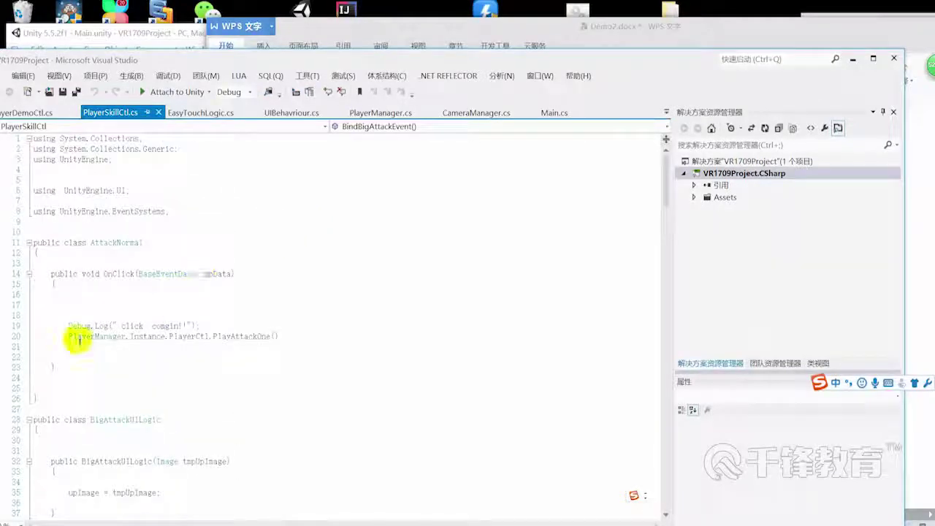
pyautogui.moveTo(103, 343); pyautogui.dragTo(310, 335)
pyautogui.hotkey('ctrl', 'c')
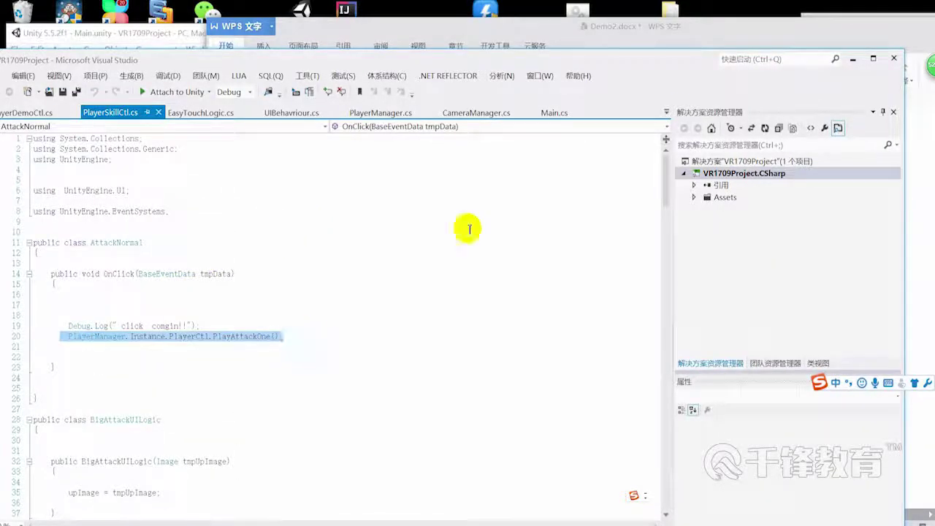
pyautogui.click(716, 37)
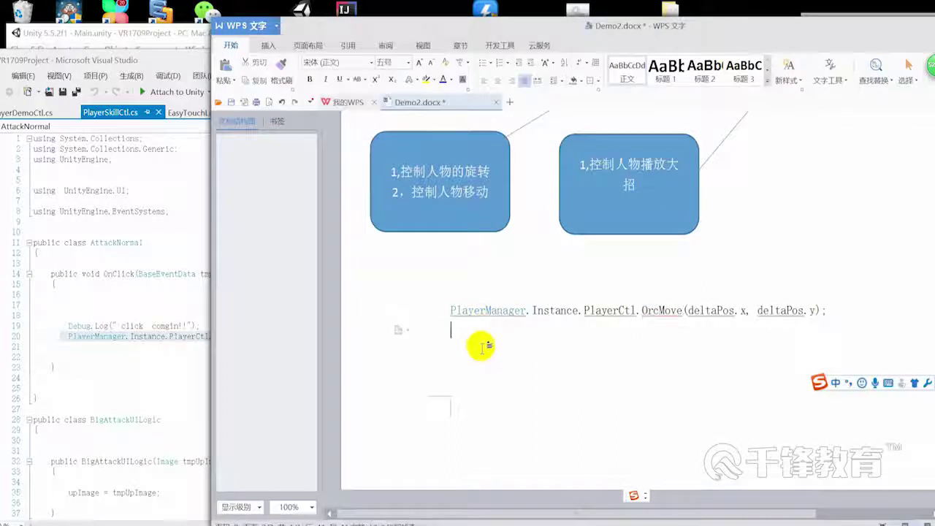
# Paste PlayerManager.Instance.PlayerCtl.PlayAttackOne(); directly beneath the OrcMove line
pyautogui.hotkey('ctrl', 'v')
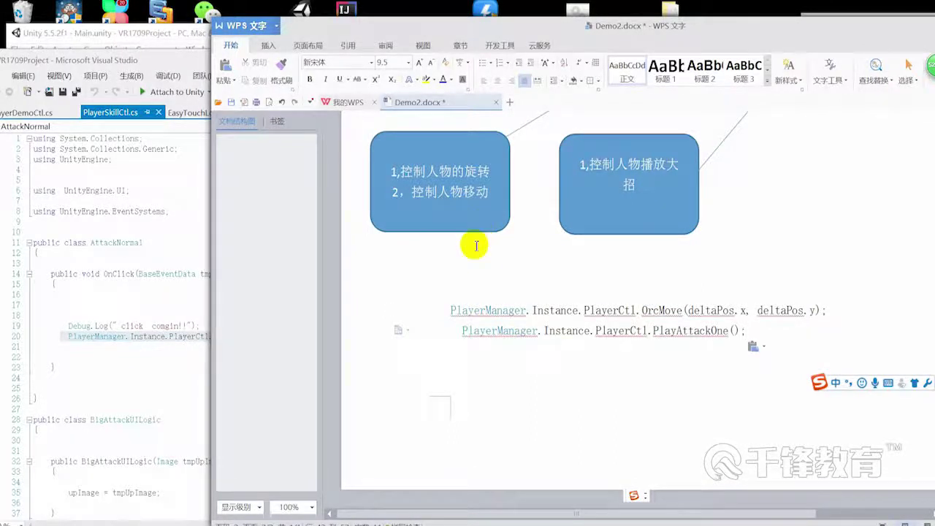
pyautogui.doubleClick(553, 331)
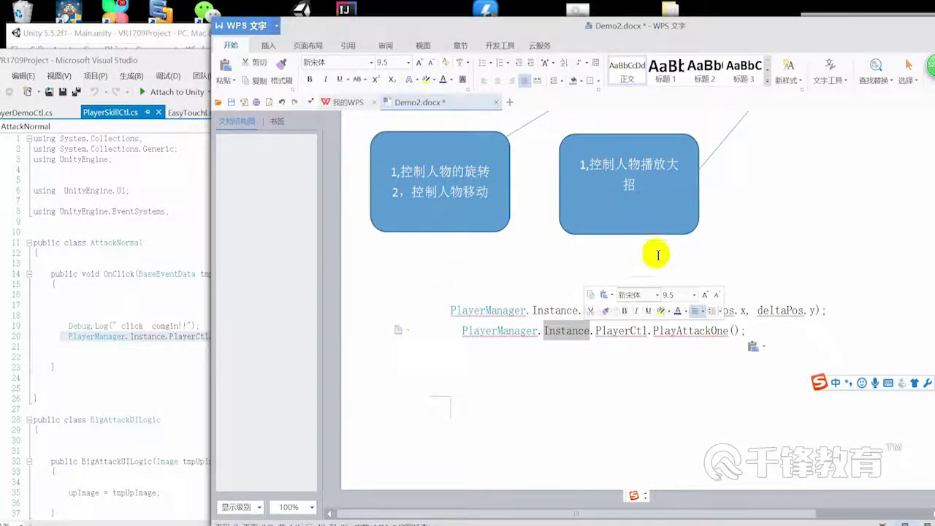
pyautogui.scroll(3, 657, 251)
pyautogui.scroll(5, 741, 157)
# Compare the PlayAttackOne line with the PlayerManager box and the three-duties box
pyautogui.click(659, 136)
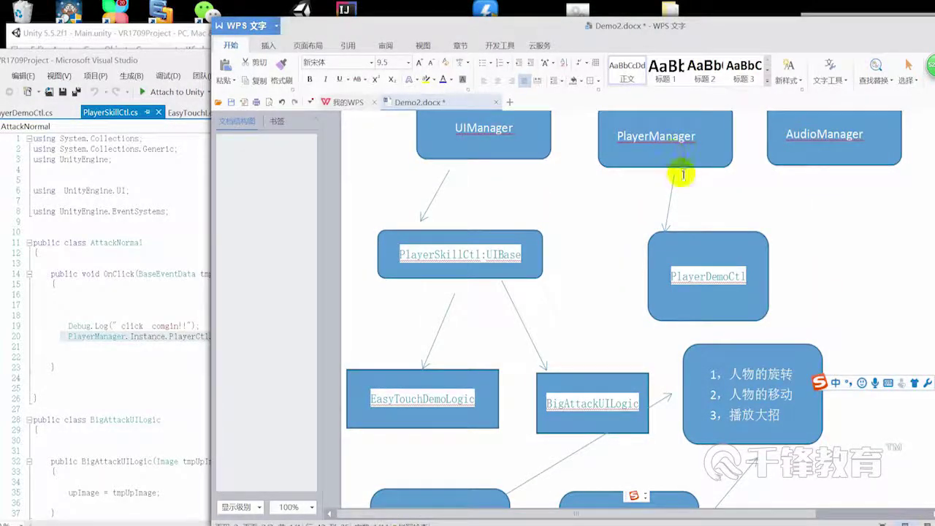
pyautogui.scroll(-2, 741, 324)
pyautogui.scroll(-4, 763, 338)
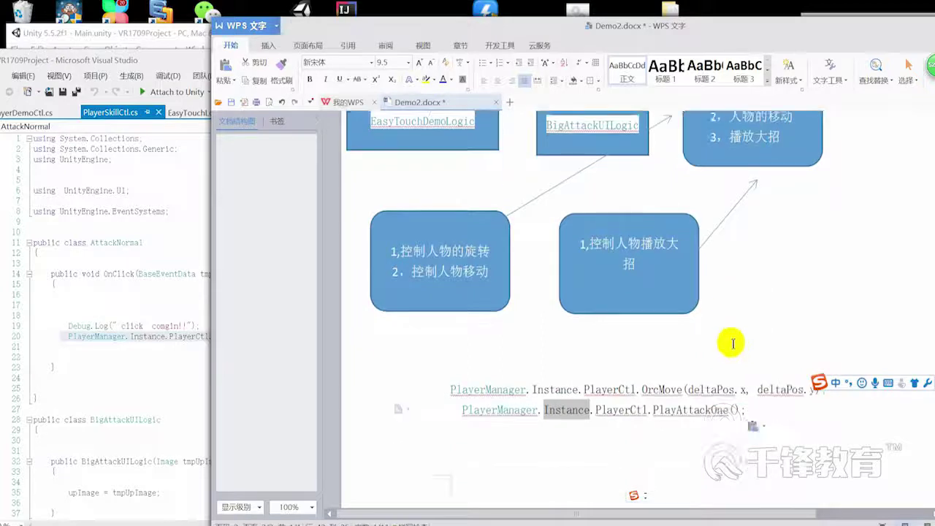
pyautogui.moveTo(636, 410); pyautogui.dragTo(752, 409)
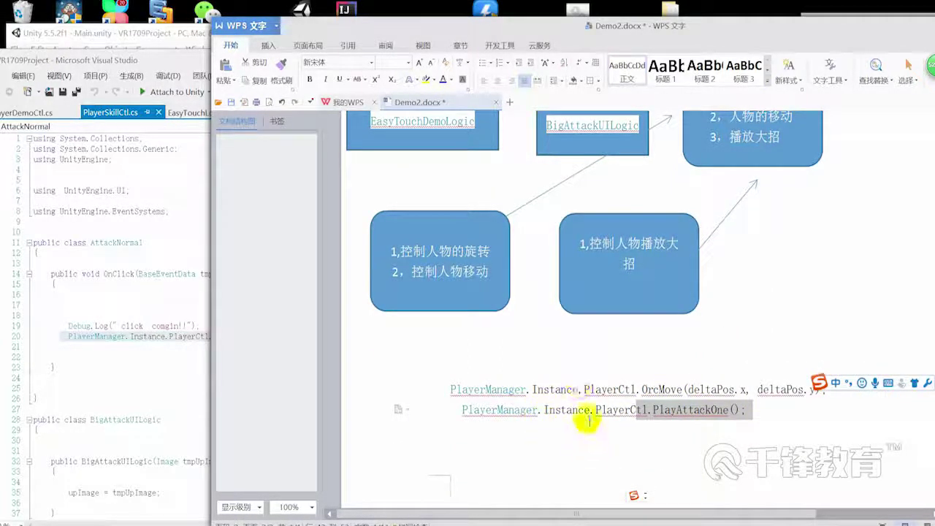
pyautogui.doubleClick(619, 410)
pyautogui.moveTo(715, 410); pyautogui.dragTo(428, 392)
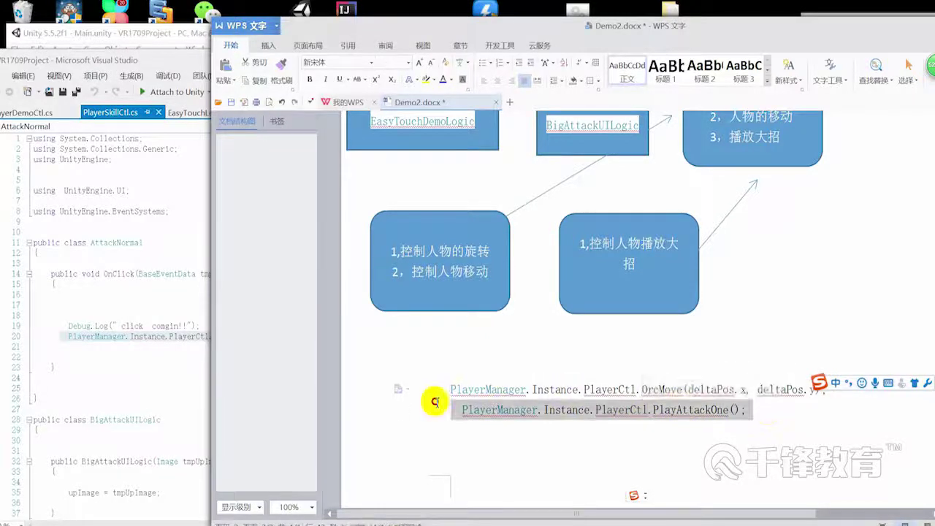
pyautogui.scroll(3, 793, 211)
pyautogui.click(793, 190)
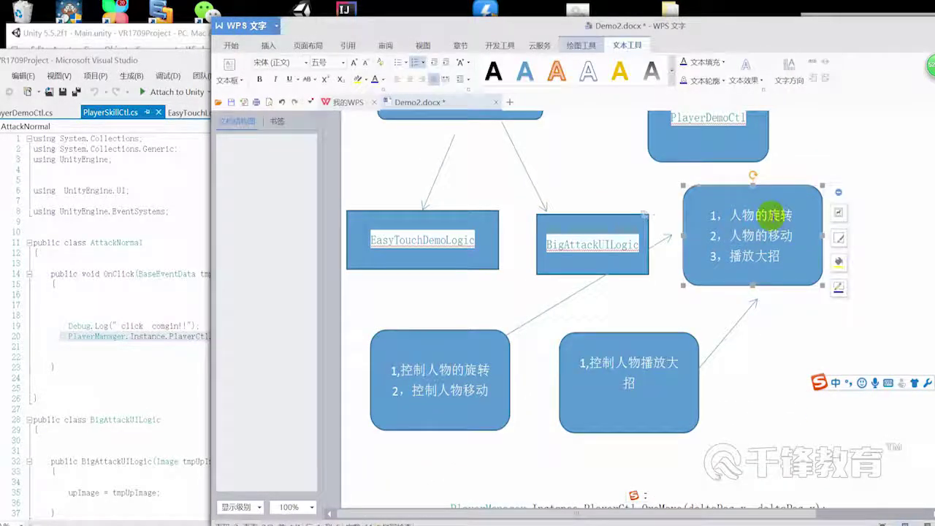
# Review the rotation note, EasyTouchDemoLogic, numbered duty list and PlayerManager boxes
pyautogui.scroll(3, 789, 209)
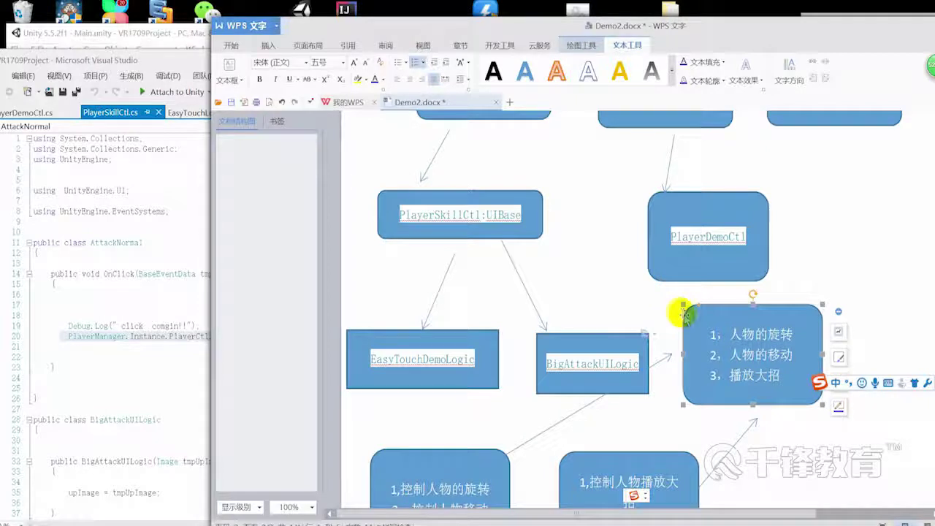
pyautogui.scroll(-2, 687, 316)
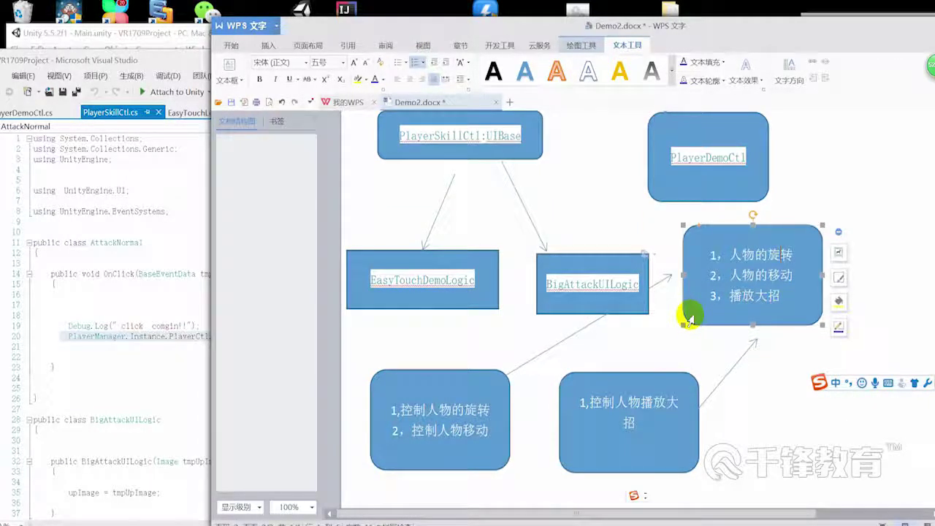
pyautogui.scroll(-1, 689, 320)
pyautogui.click(441, 330)
pyautogui.click(428, 260)
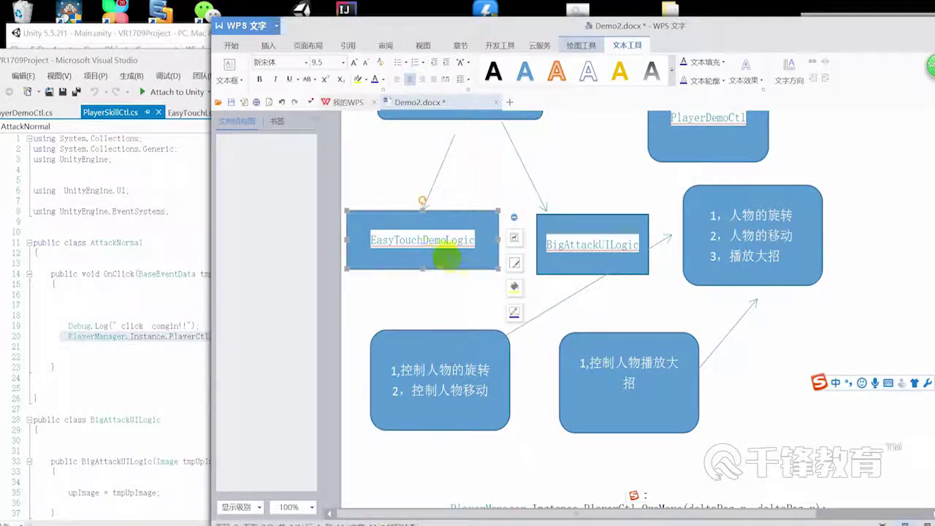
pyautogui.scroll(2, 722, 235)
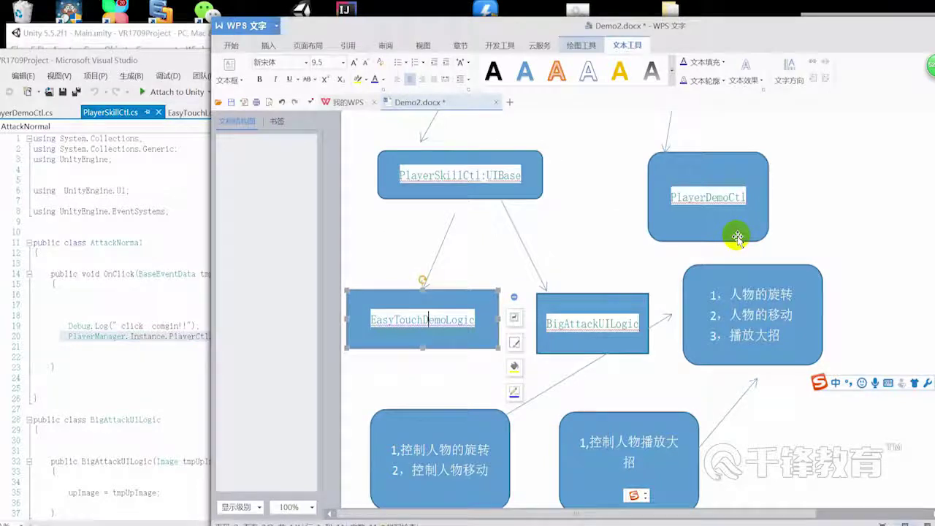
pyautogui.click(762, 352)
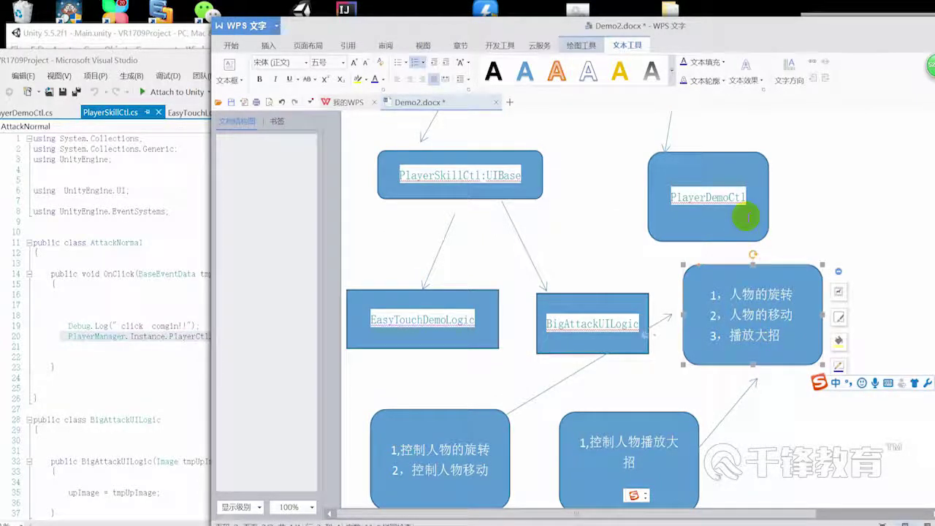
pyautogui.scroll(2, 772, 223)
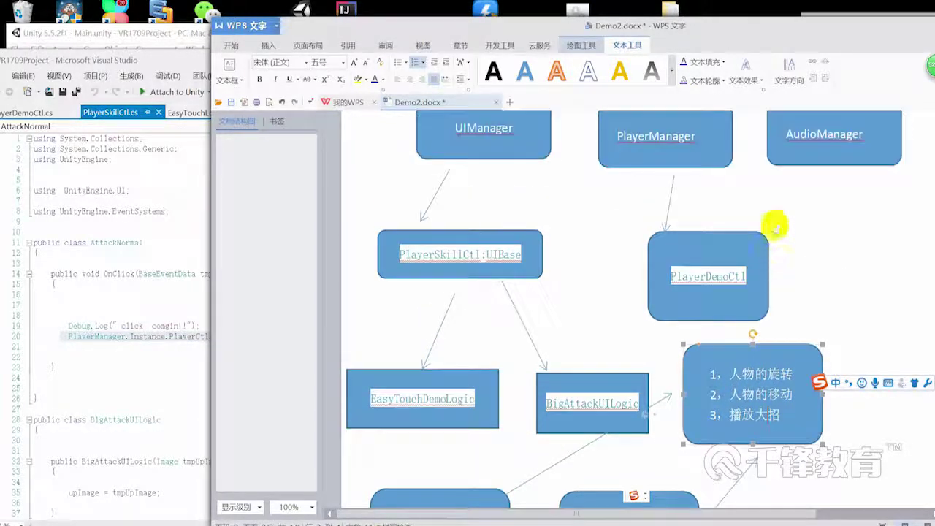
pyautogui.scroll(2, 774, 223)
pyautogui.click(713, 214)
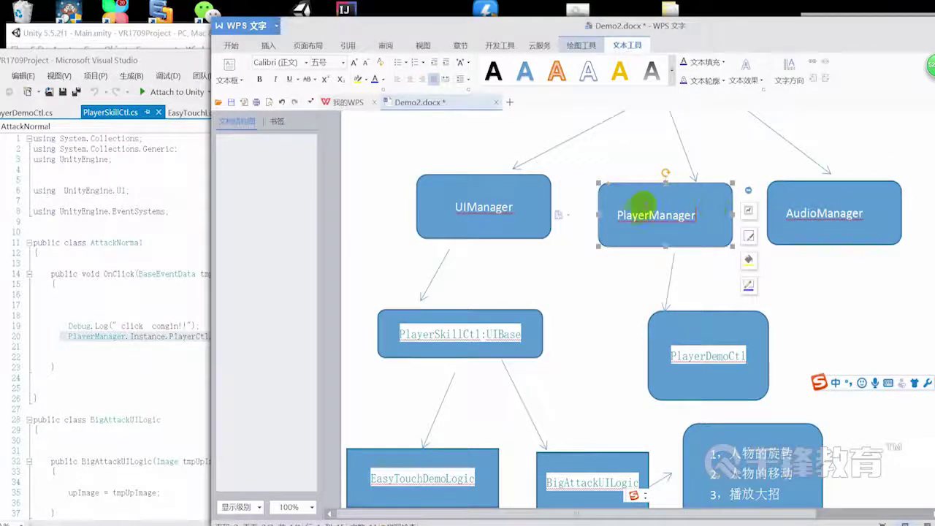
pyautogui.moveTo(627, 216); pyautogui.dragTo(728, 217)
# Inspect the note boxes, highlighting 控制人物播放大招, then select the BigAttackUILogic box
pyautogui.scroll(-1, 732, 314)
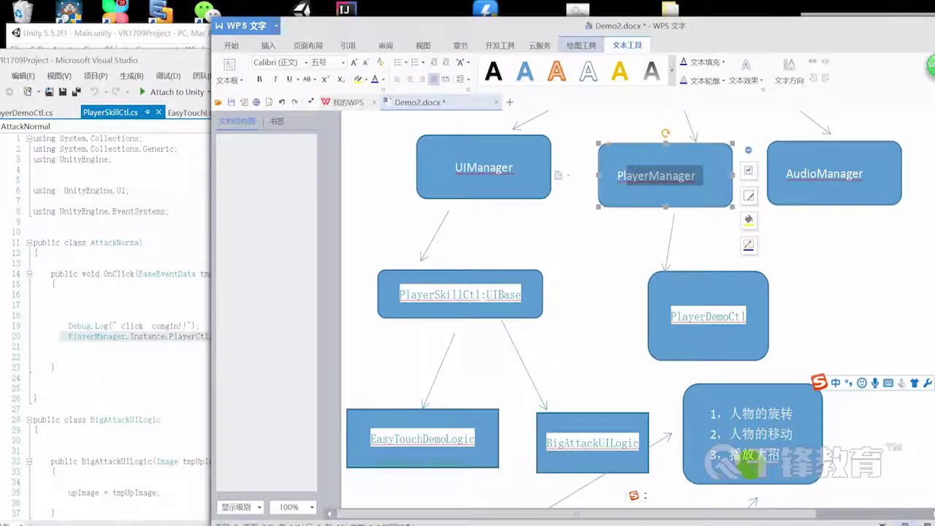
pyautogui.scroll(-2, 746, 467)
pyautogui.click(486, 376)
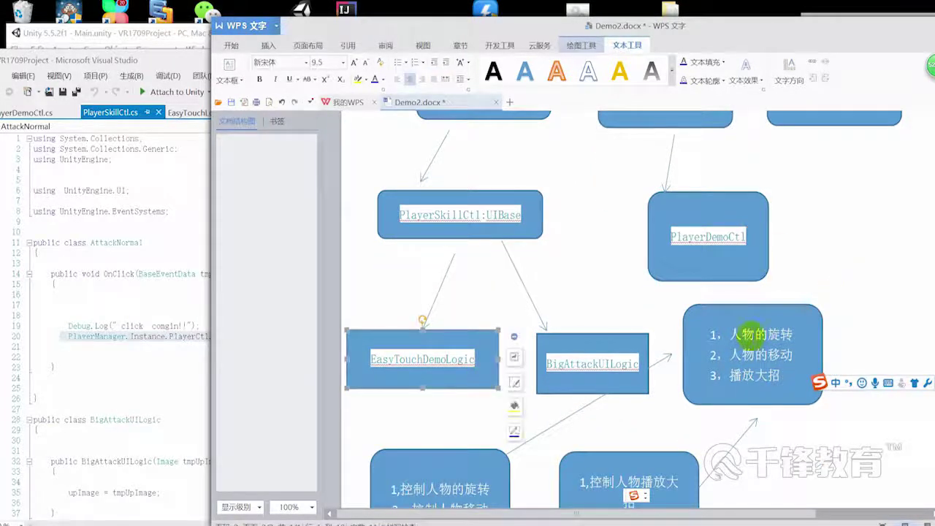
pyautogui.click(752, 334)
pyautogui.scroll(-1, 590, 419)
pyautogui.scroll(-1, 594, 420)
pyautogui.scroll(-1, 577, 417)
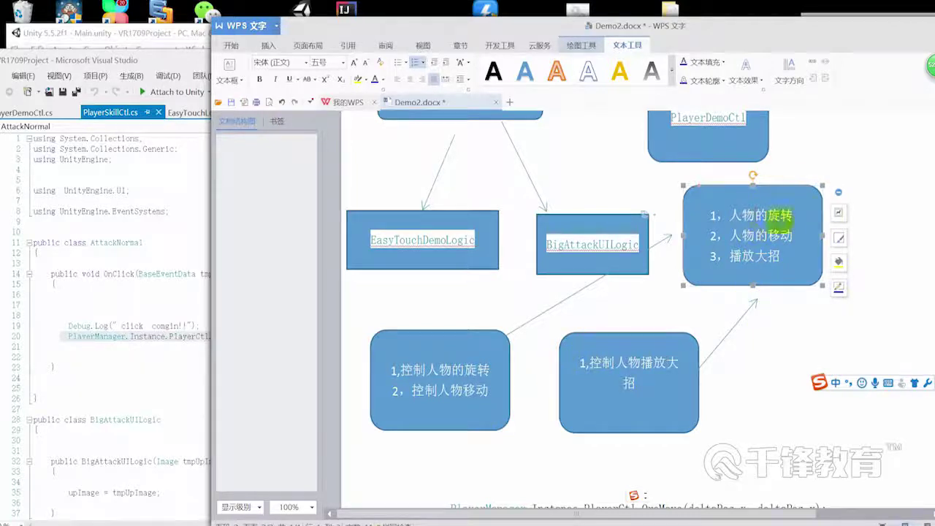
pyautogui.click(479, 243)
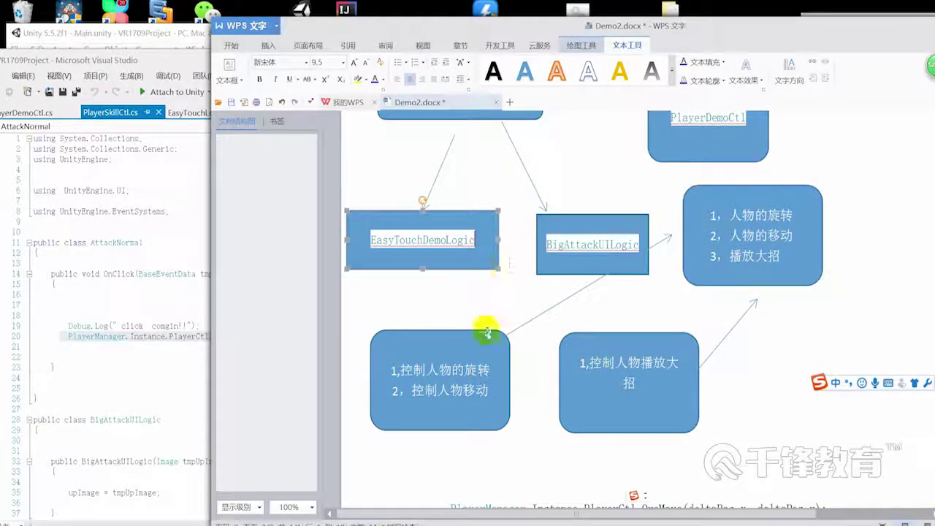
pyautogui.click(433, 387)
pyautogui.click(666, 387)
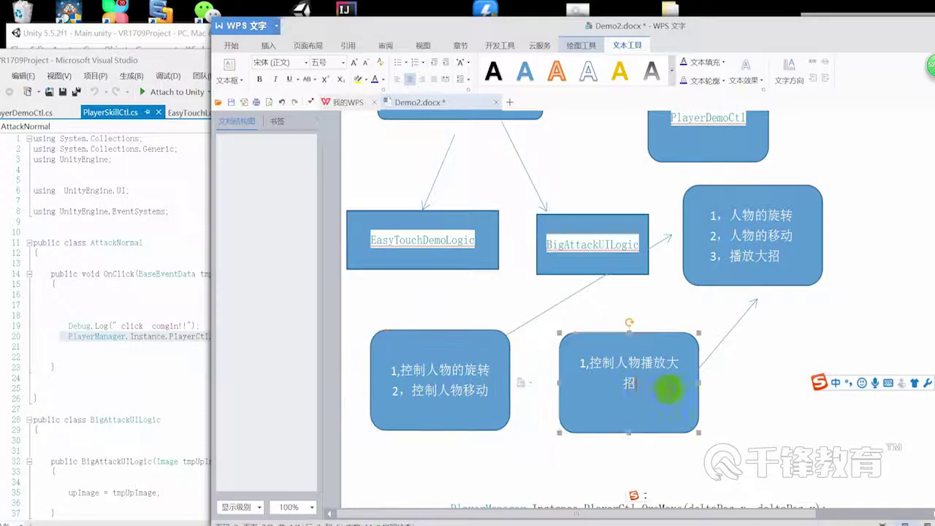
pyautogui.moveTo(666, 387); pyautogui.dragTo(541, 344)
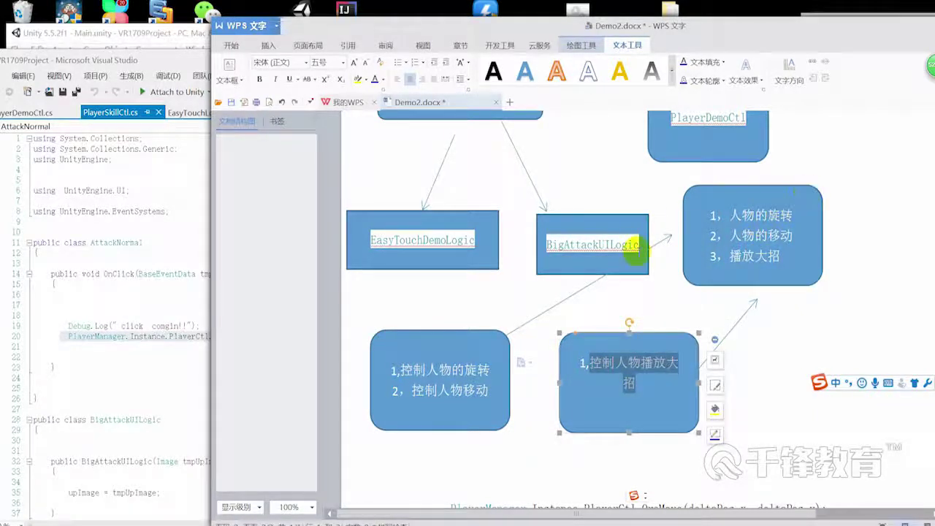
pyautogui.click(635, 256)
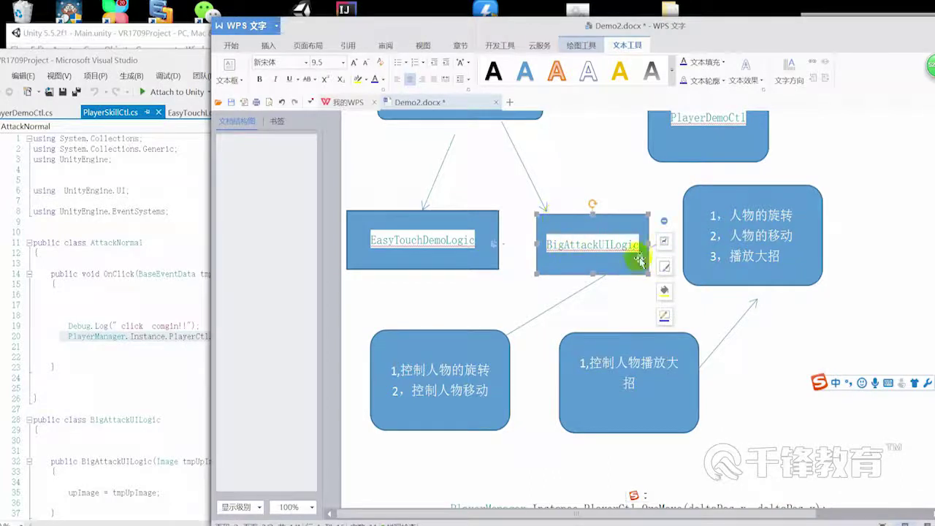
# Move the WPS window left to reveal the BigAttackUILogic text property settings
pyautogui.scroll(1, 639, 257)
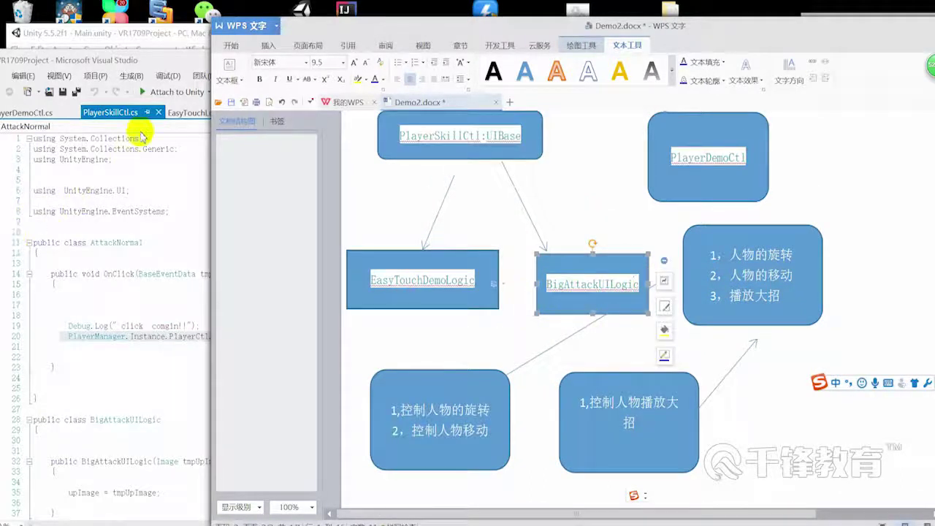
pyautogui.scroll(1, 486, 209)
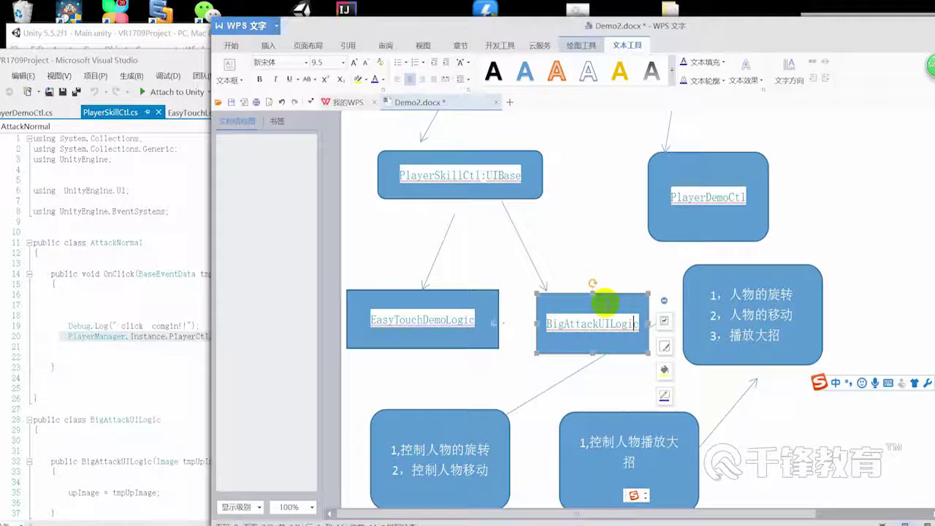
pyautogui.scroll(3, 693, 305)
pyautogui.scroll(2, 740, 256)
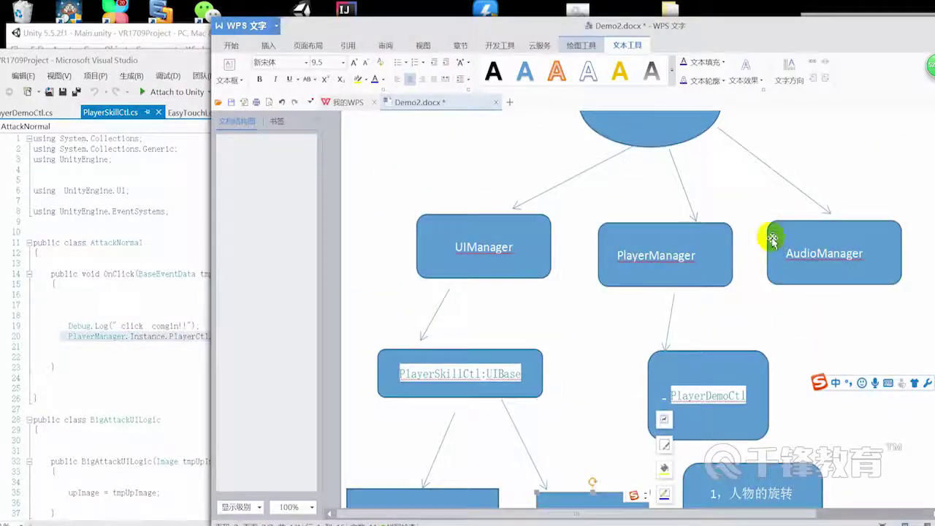
pyautogui.scroll(-2, 772, 244)
pyautogui.scroll(-1, 793, 348)
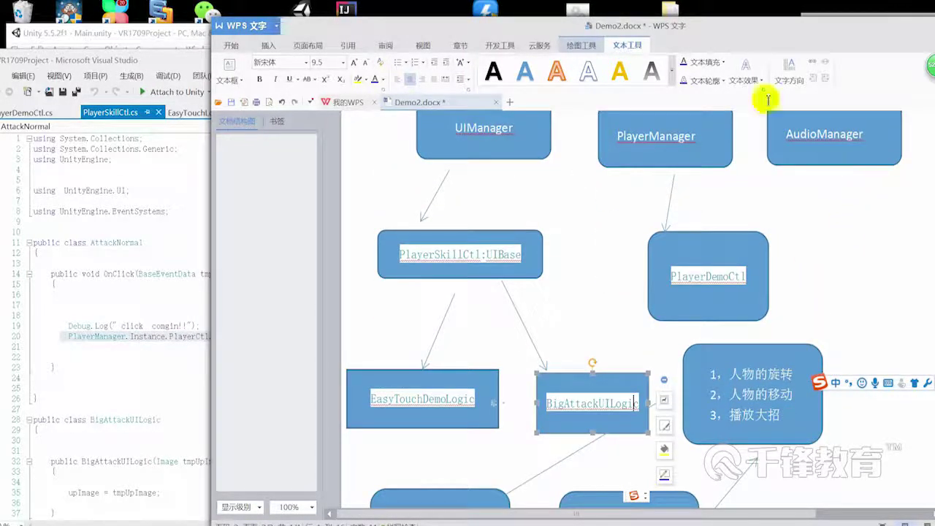
pyautogui.moveTo(721, 35); pyautogui.dragTo(462, 29)
pyautogui.scroll(-1, 525, 309)
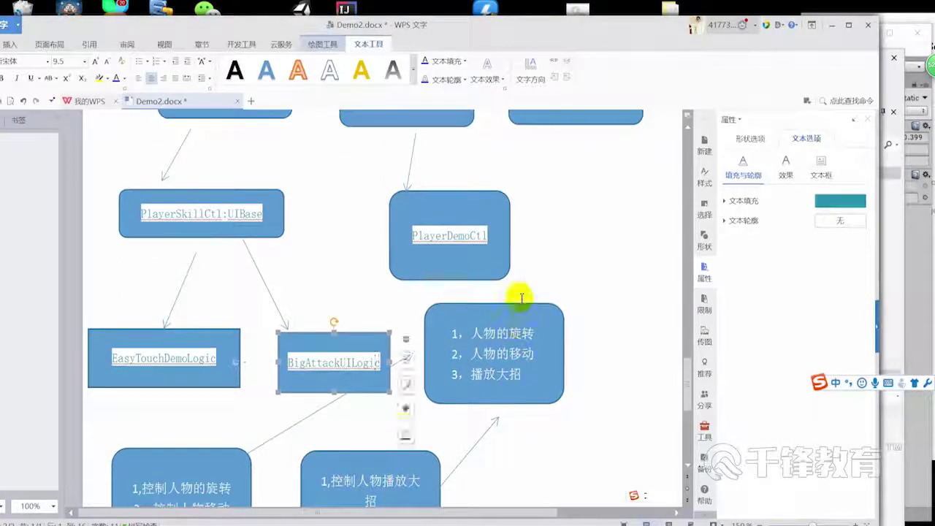
# Deselect the PlayerDemoCtl and duty list boxes and close the Properties pane
pyautogui.scroll(1, 501, 326)
pyautogui.click(496, 319)
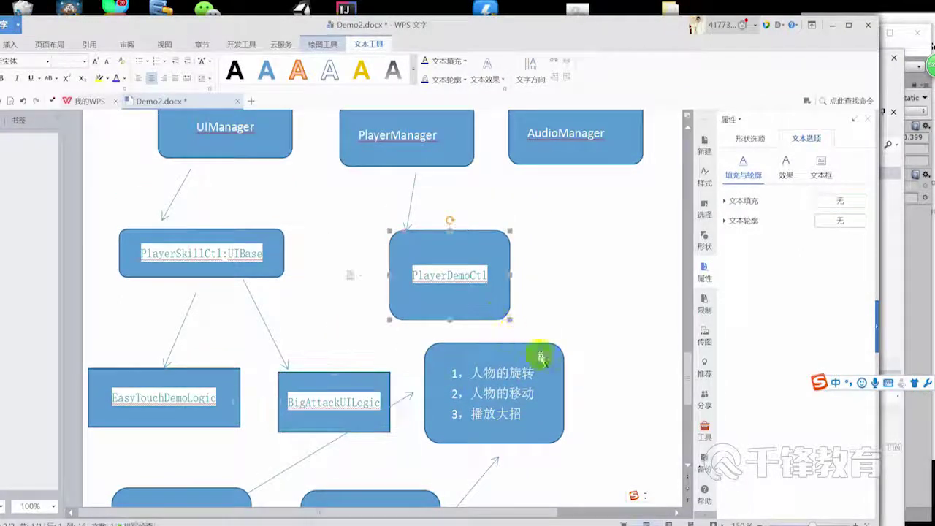
pyautogui.keyDown('ctrl'); pyautogui.click(555, 442); pyautogui.keyUp('ctrl')
pyautogui.moveTo(553, 434)
pyautogui.mouseDown()
pyautogui.moveTo(630, 379)
pyautogui.moveTo(559, 428)
pyautogui.mouseUp()
pyautogui.click(626, 277)
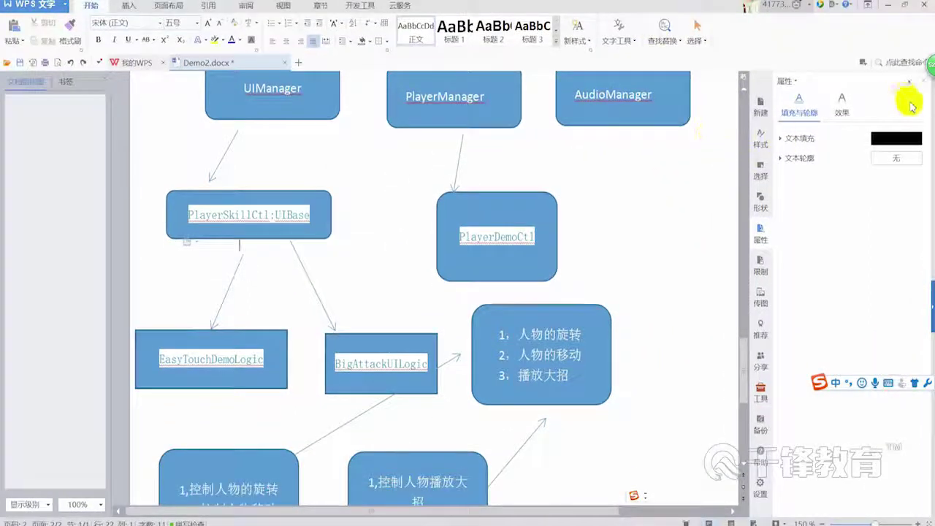
pyautogui.click(910, 81)
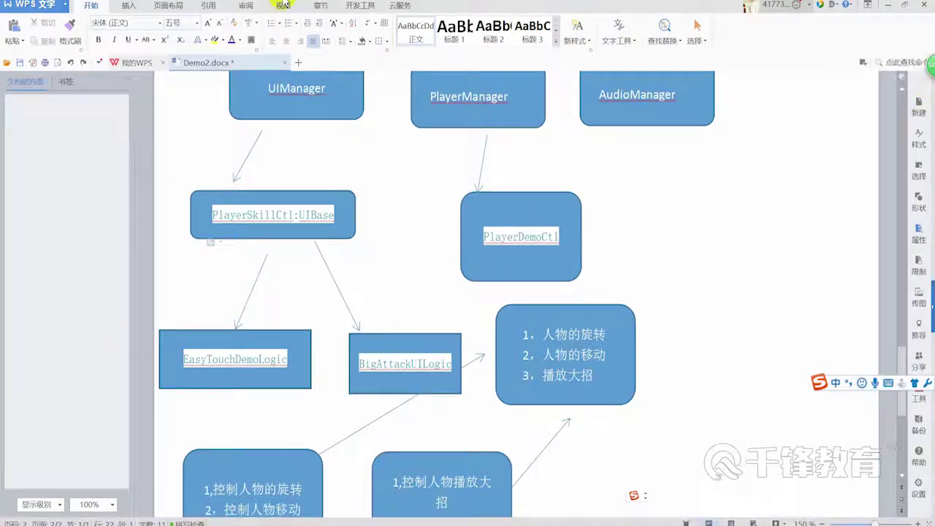
pyautogui.click(126, 9)
# Draw a rounded rectangle right of PlayerDemoCtl and start adding text to it
pyautogui.click(179, 29)
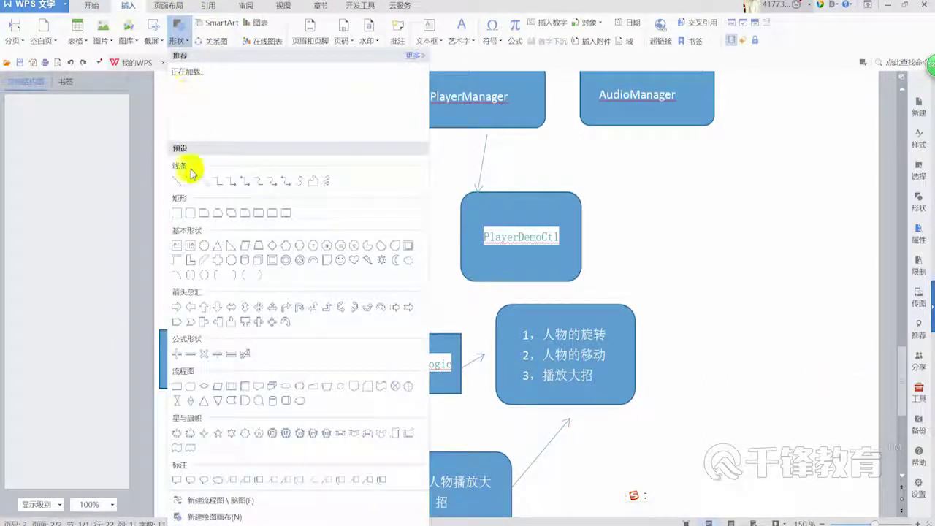
pyautogui.click(191, 213)
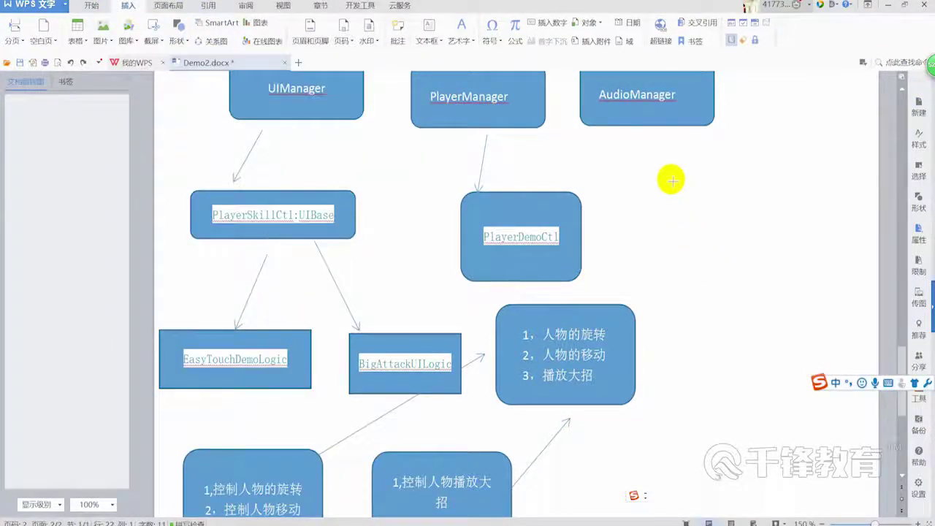
pyautogui.moveTo(670, 176); pyautogui.dragTo(823, 268)
pyautogui.rightClick(785, 235)
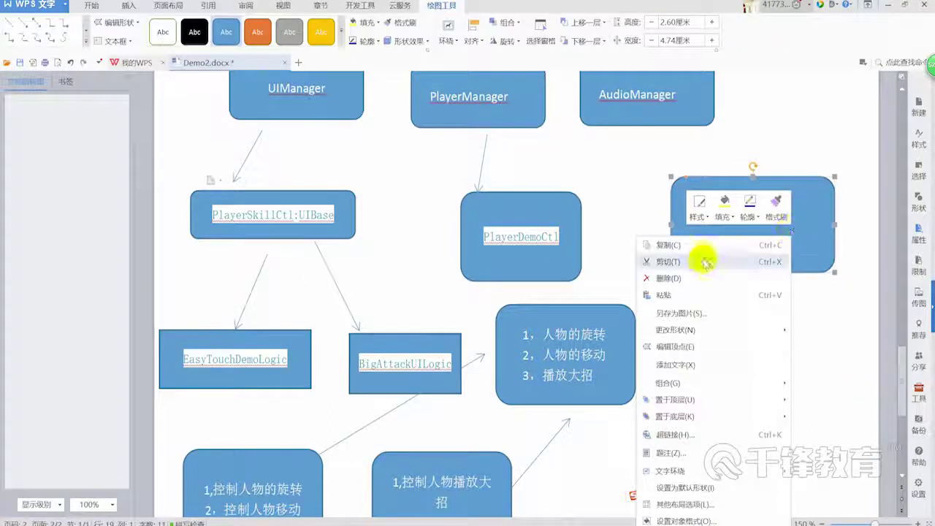
pyautogui.moveTo(707, 330)
pyautogui.click(674, 365)
pyautogui.click(740, 223)
pyautogui.write('1，')
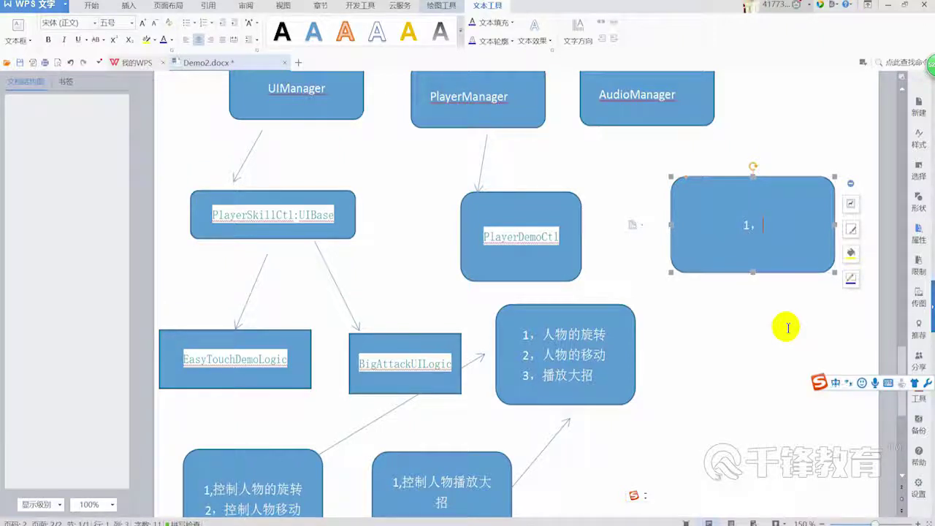
# Type the note 1，可以播放音效 into the new rounded box
pyautogui.write('keyi')
pyautogui.press('space')
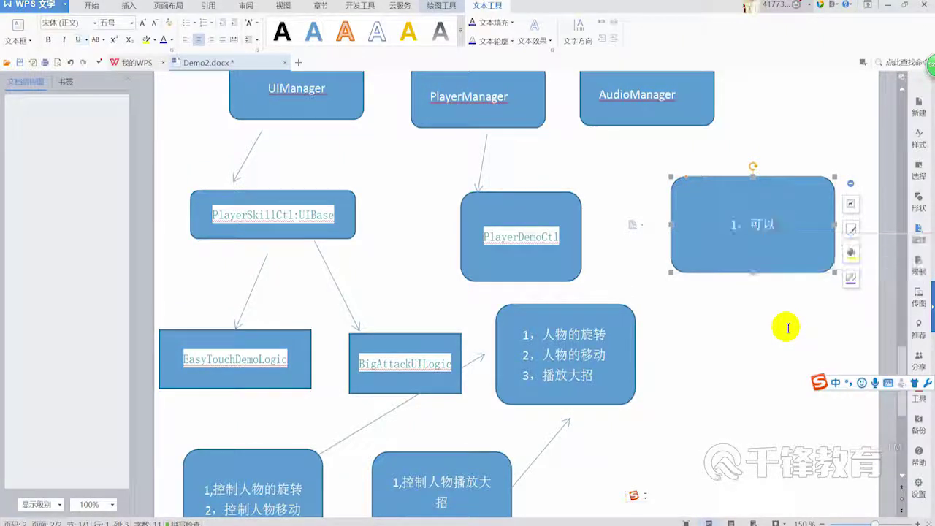
pyautogui.write('hofang')
pyautogui.press('space')
pyautogui.write('a')
pyautogui.press('BackSpace')
pyautogui.write('yinxiao')
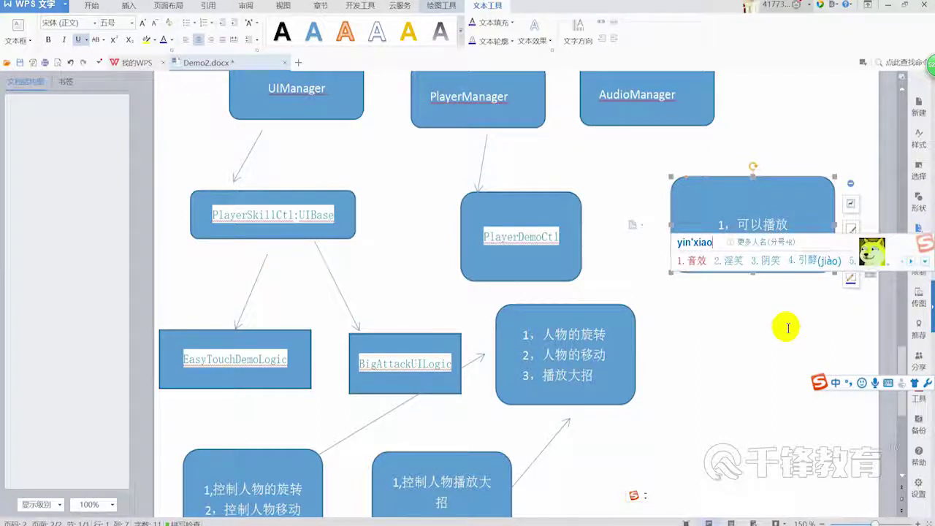
pyautogui.press('space')
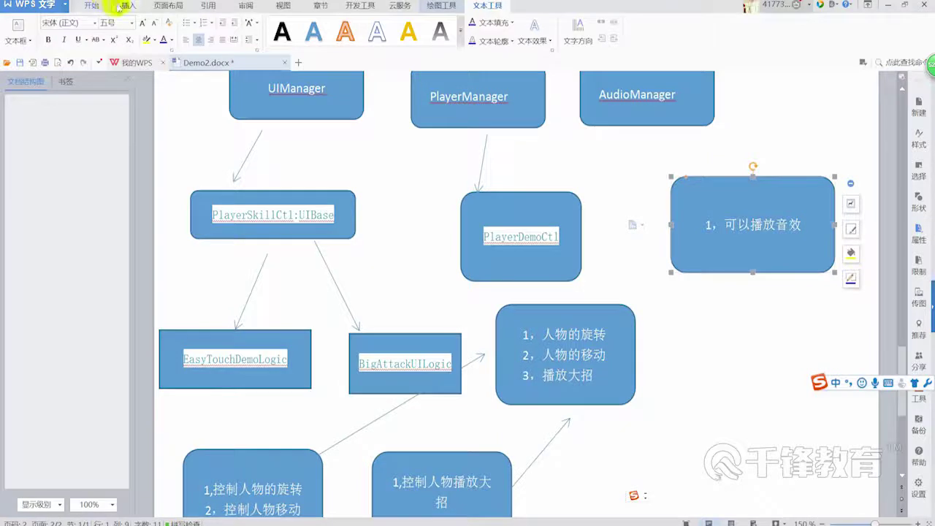
pyautogui.click(124, 6)
pyautogui.click(179, 33)
# Draw an arrow from AudioManager to the 可以播放音效 box and shift the box slightly left
pyautogui.click(194, 184)
pyautogui.moveTo(660, 133); pyautogui.dragTo(719, 171)
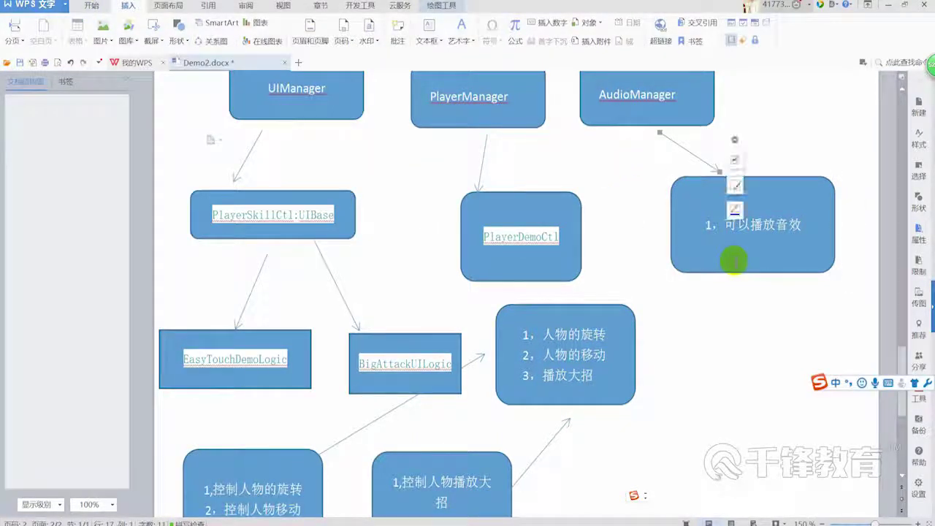
pyautogui.moveTo(732, 270); pyautogui.dragTo(719, 273)
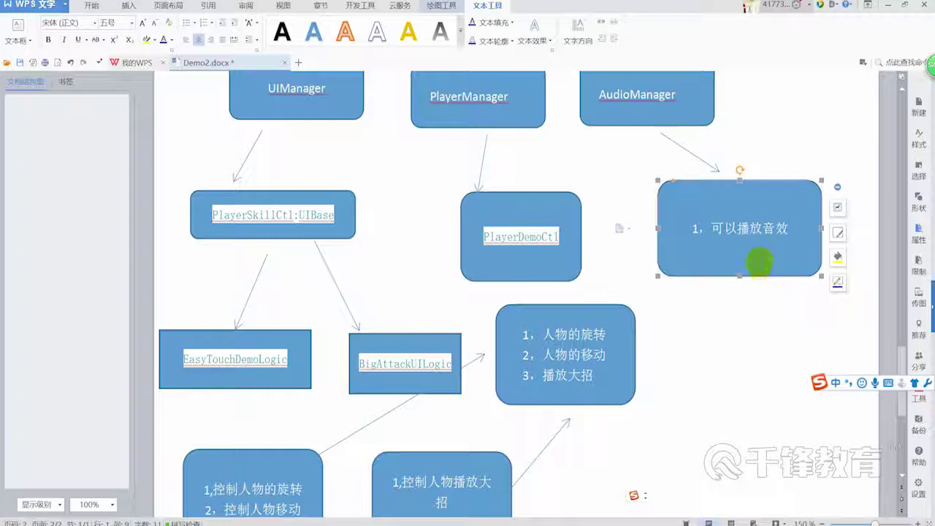
pyautogui.scroll(-1, 733, 258)
pyautogui.scroll(-1, 574, 336)
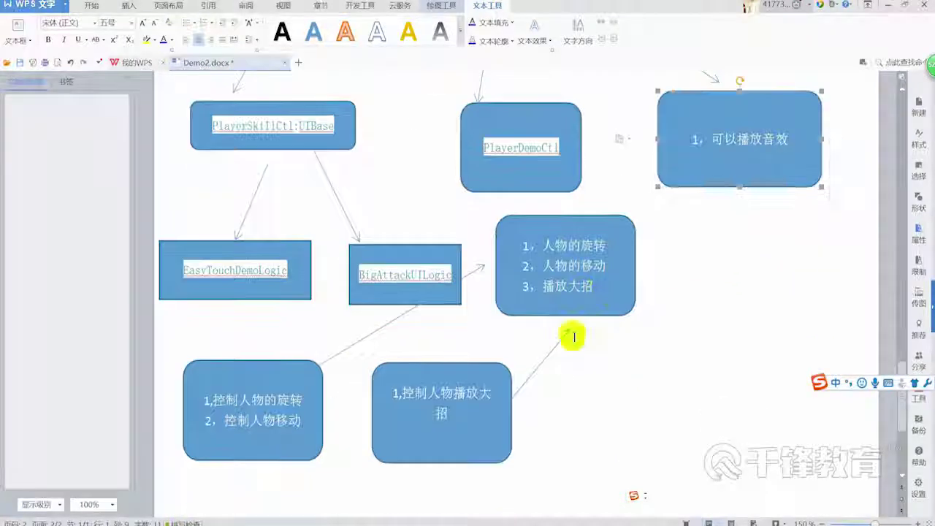
pyautogui.click(594, 339)
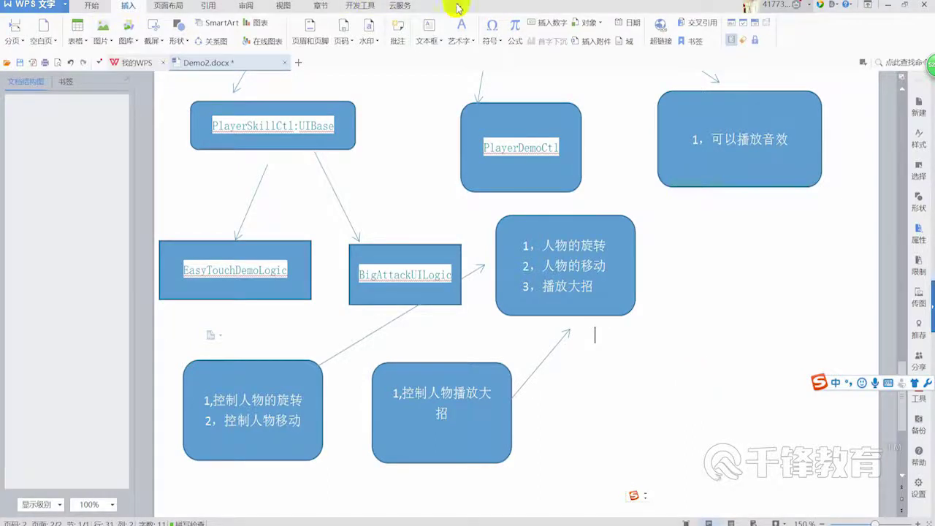
pyautogui.moveTo(459, 9); pyautogui.dragTo(636, 188)
# In Visual Studio, open PlayerManager.cs and jump to the PlayerDemoCtl class definition
pyautogui.click(292, 131)
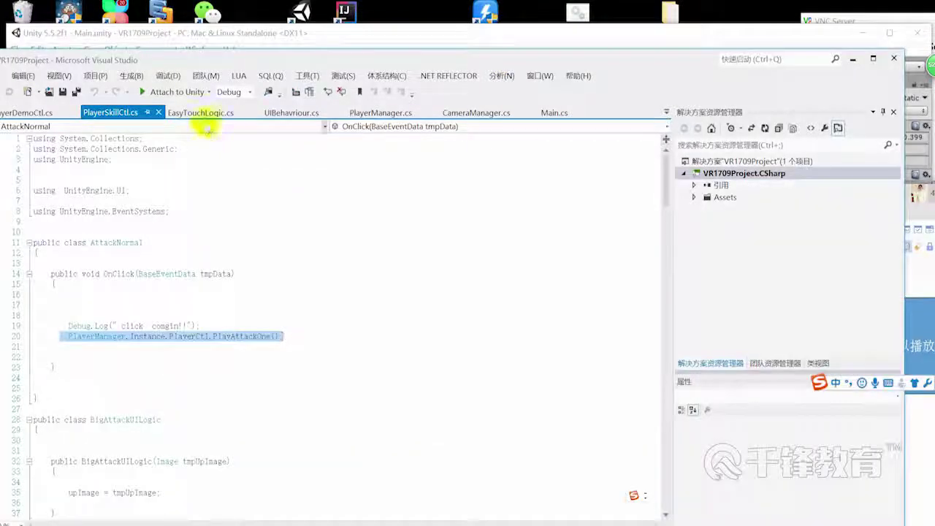
pyautogui.click(376, 112)
pyautogui.scroll(-1, 240, 288)
pyautogui.scroll(-3, 163, 304)
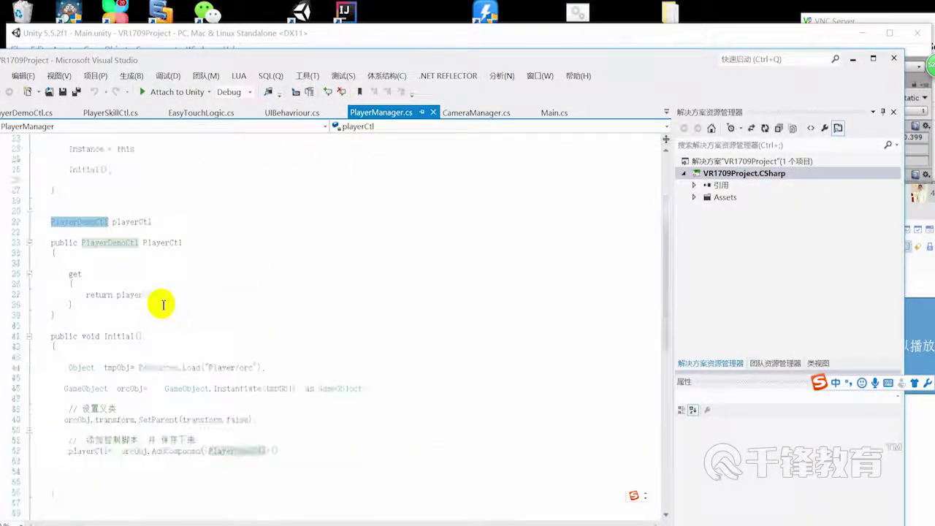
pyautogui.click(119, 242)
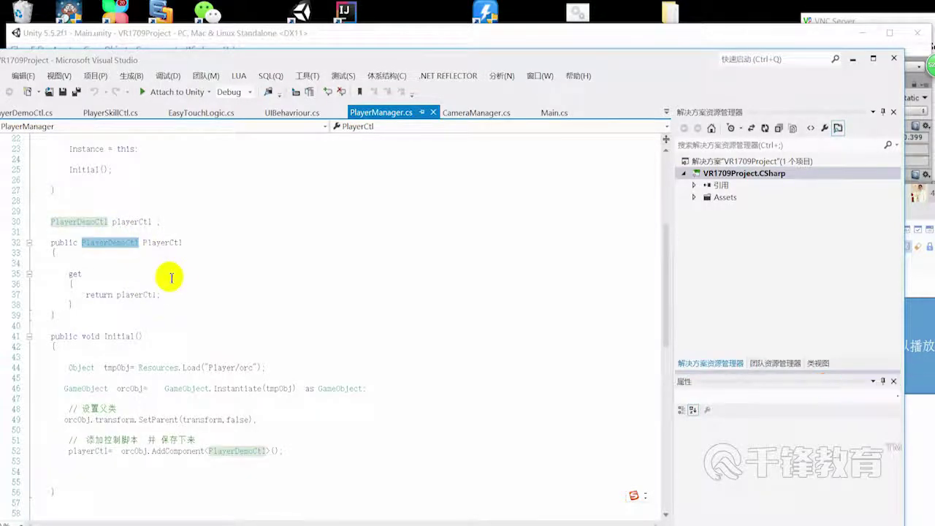
pyautogui.press('F12')
# Select the AudioManager.Instace.Play("ClickButton") line in PlayAttackOne, then return to the WPS flowchart
pyautogui.scroll(-3, 192, 340)
pyautogui.scroll(-3, 157, 328)
pyautogui.scroll(-3, 145, 325)
pyautogui.scroll(-5, 142, 323)
pyautogui.scroll(-1, 146, 309)
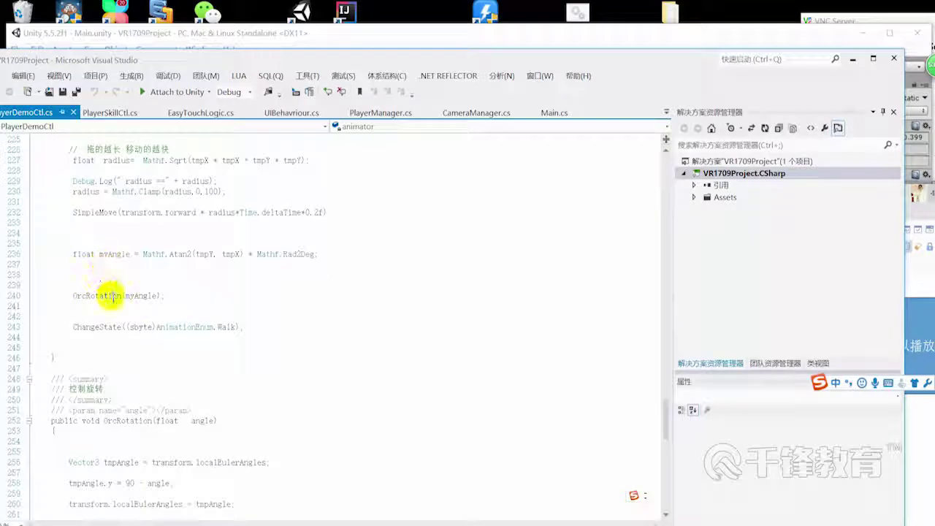
pyautogui.scroll(-6, 113, 296)
pyautogui.scroll(-1, 119, 312)
pyautogui.scroll(-3, 95, 336)
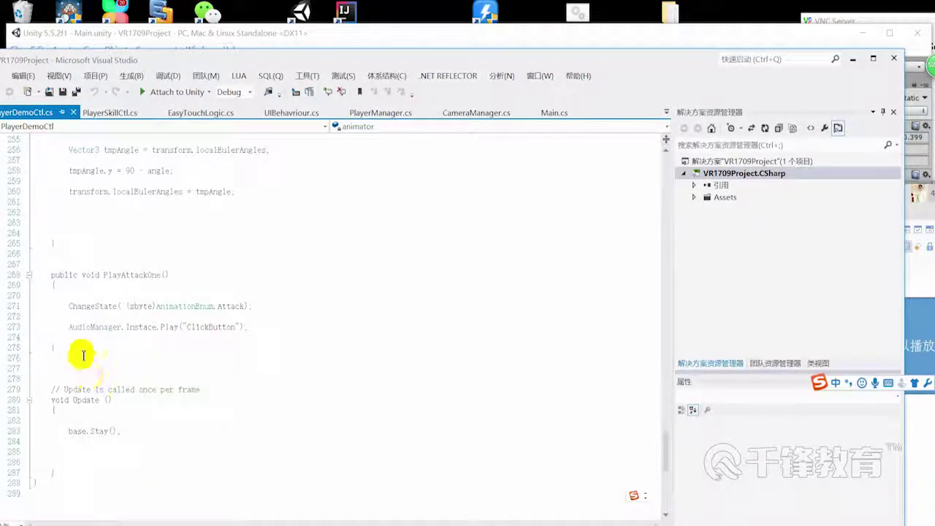
pyautogui.moveTo(32, 326)
pyautogui.mouseDown()
pyautogui.moveTo(251, 329)
pyautogui.moveTo(63, 330)
pyautogui.mouseUp()
pyautogui.click(267, 328)
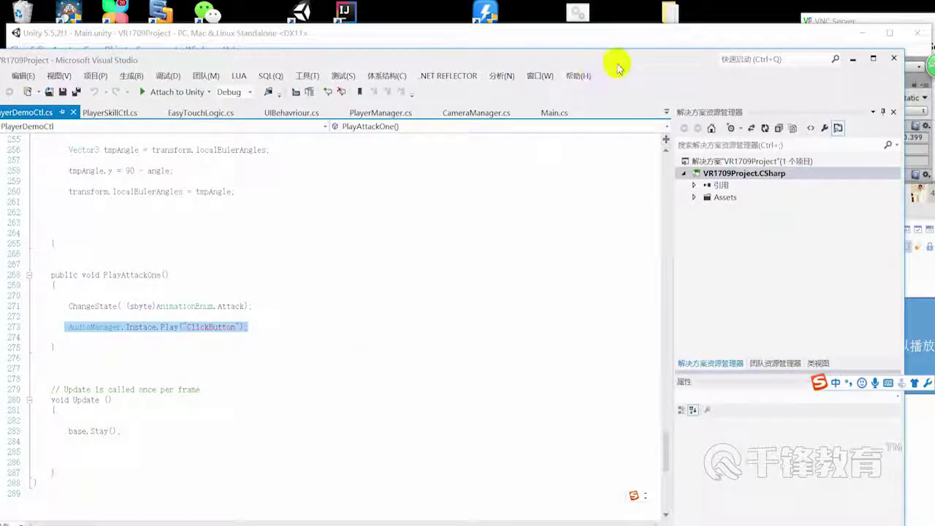
pyautogui.moveTo(617, 64); pyautogui.dragTo(446, 61)
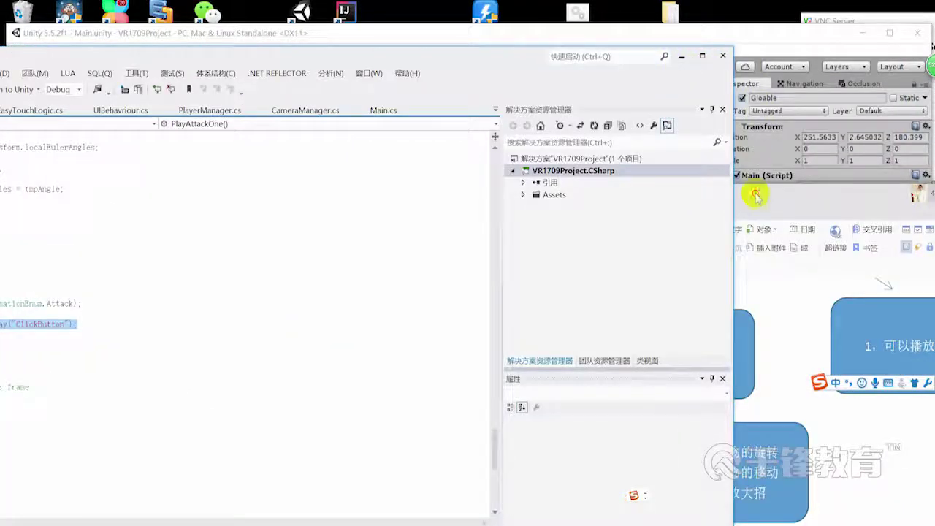
pyautogui.click(756, 196)
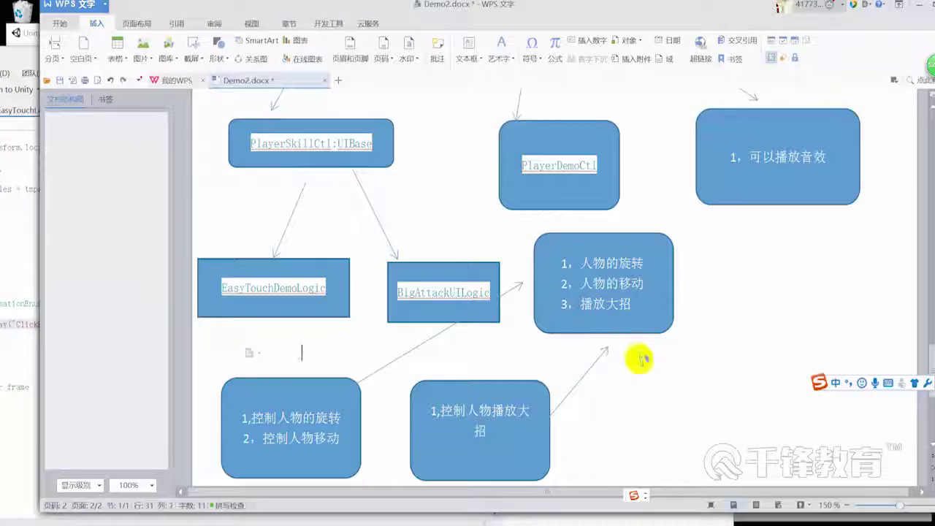
# Paste AudioManager.Instace.Play("ClickButton"); beneath the three-line duty note and indent it
pyautogui.write('AudioManager.Instace.Play("ClickButton");')
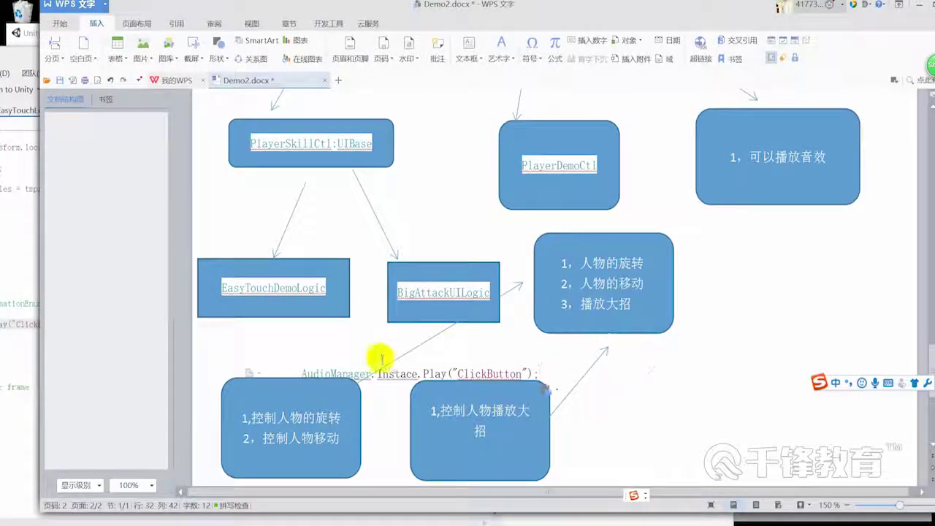
pyautogui.press('BackSpace')
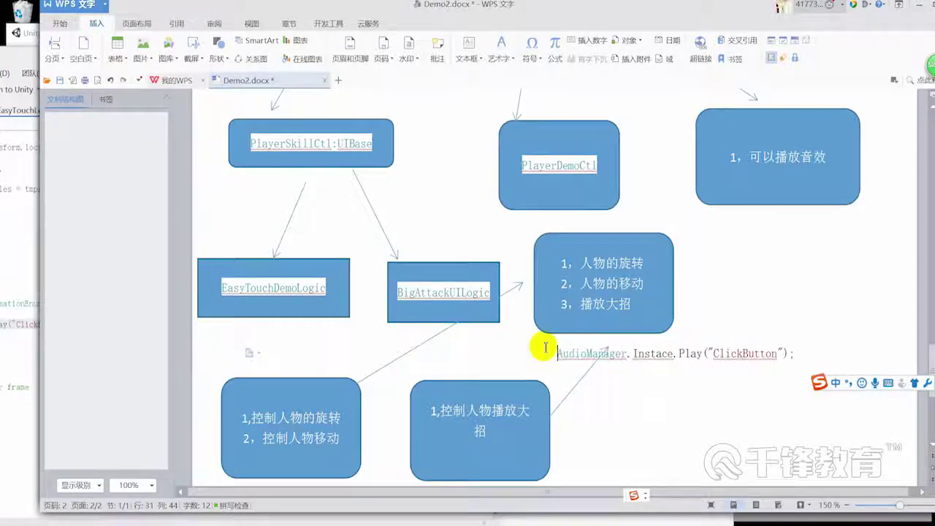
pyautogui.click(639, 305)
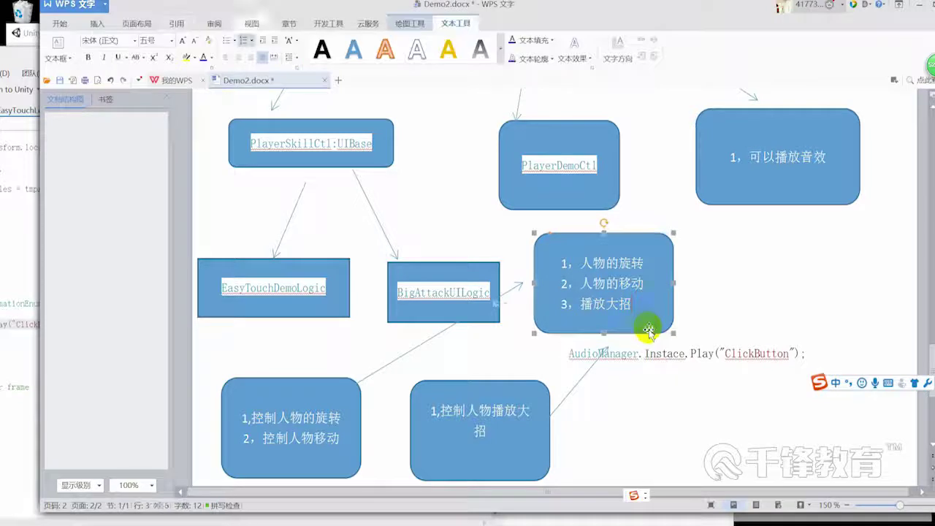
pyautogui.click(618, 356)
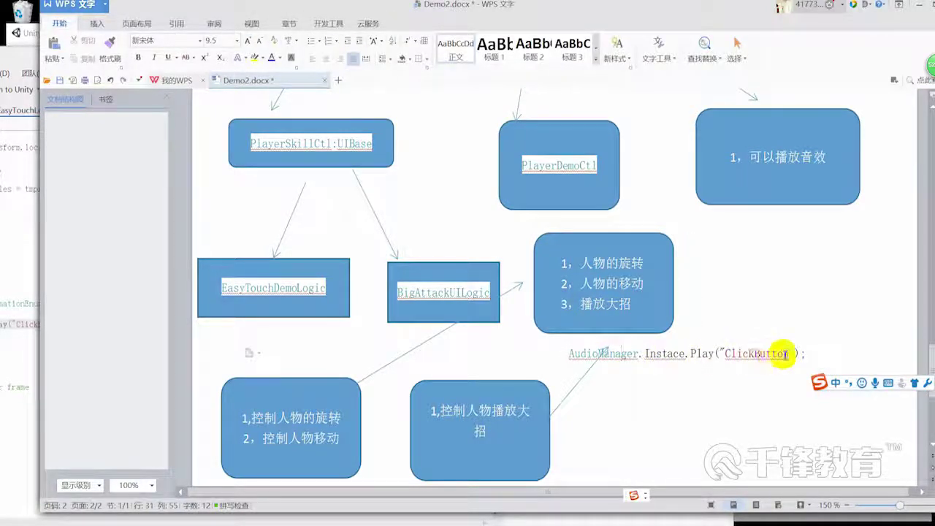
# Draw a straight line from the character abilities duty note up to the 1，可以播放音效 box
pyautogui.moveTo(803, 354); pyautogui.dragTo(644, 354)
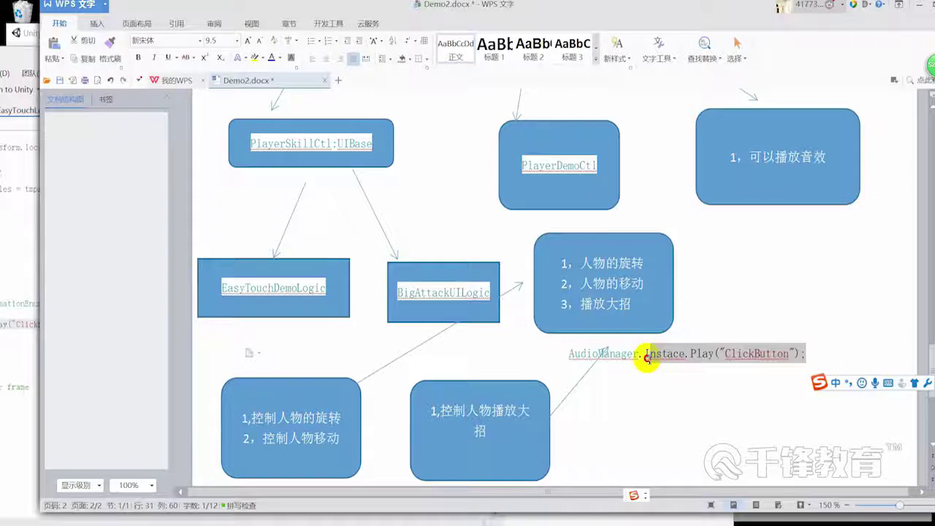
pyautogui.click(97, 23)
pyautogui.click(217, 53)
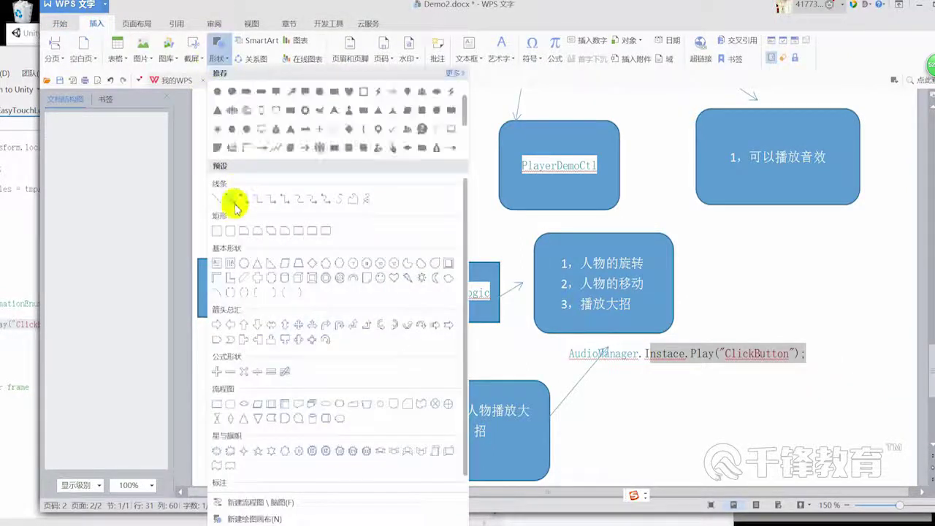
pyautogui.click(279, 202)
pyautogui.moveTo(637, 308)
pyautogui.mouseDown()
pyautogui.moveTo(763, 205)
pyautogui.moveTo(773, 211)
pyautogui.mouseUp()
pyautogui.scroll(3, 801, 313)
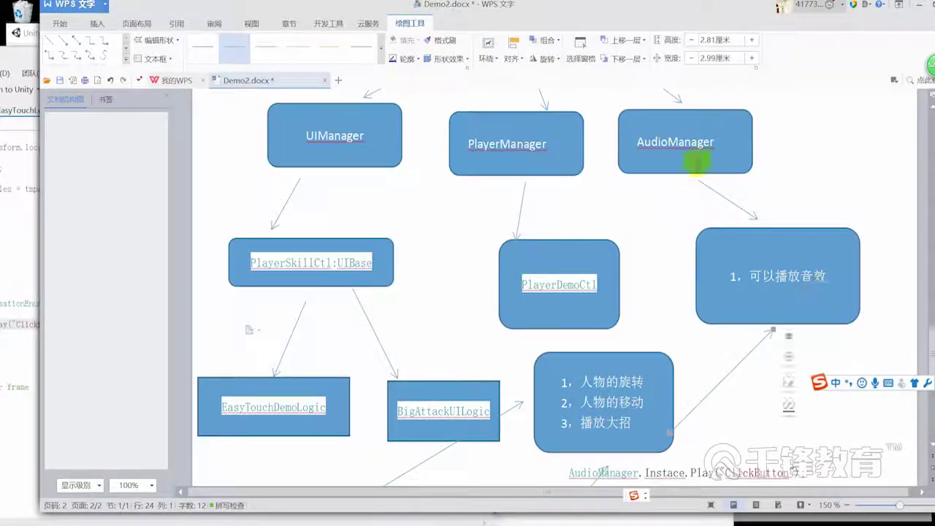
pyautogui.scroll(3, 734, 230)
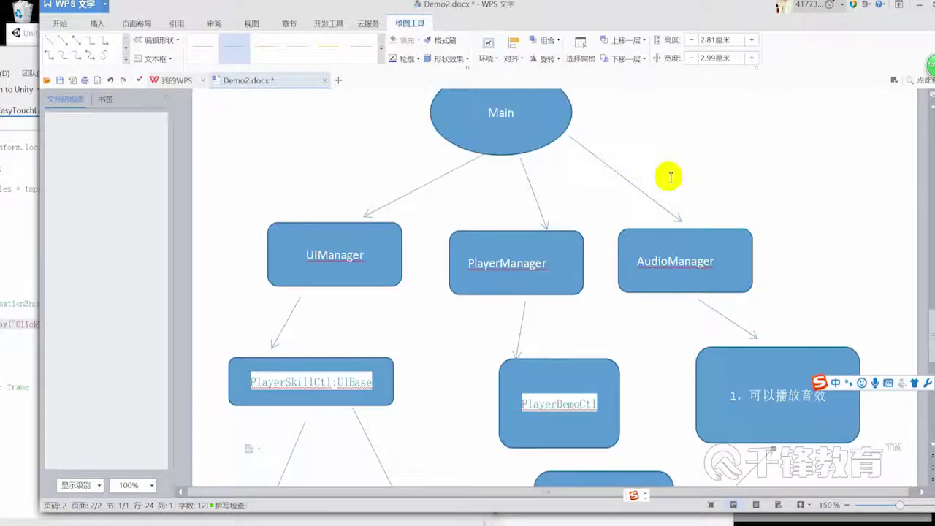
pyautogui.click(664, 261)
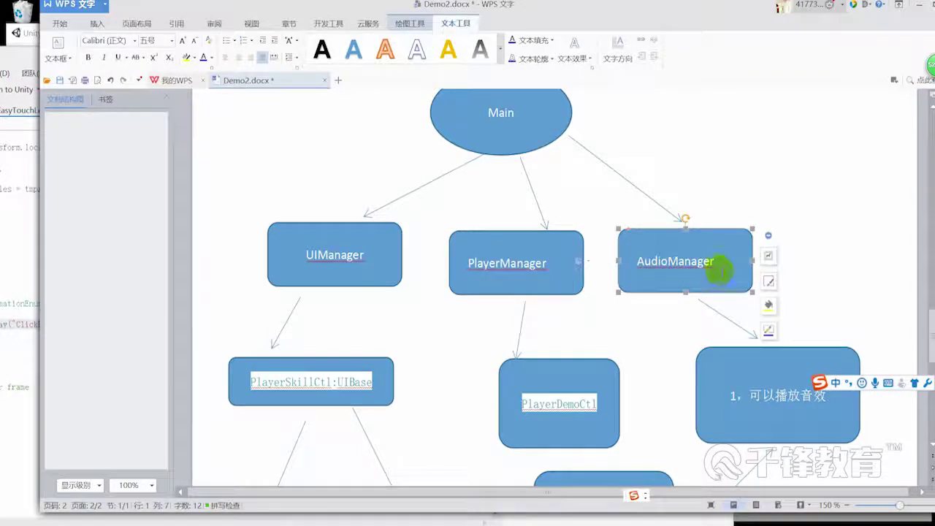
pyautogui.scroll(-2, 719, 271)
pyautogui.scroll(-4, 788, 357)
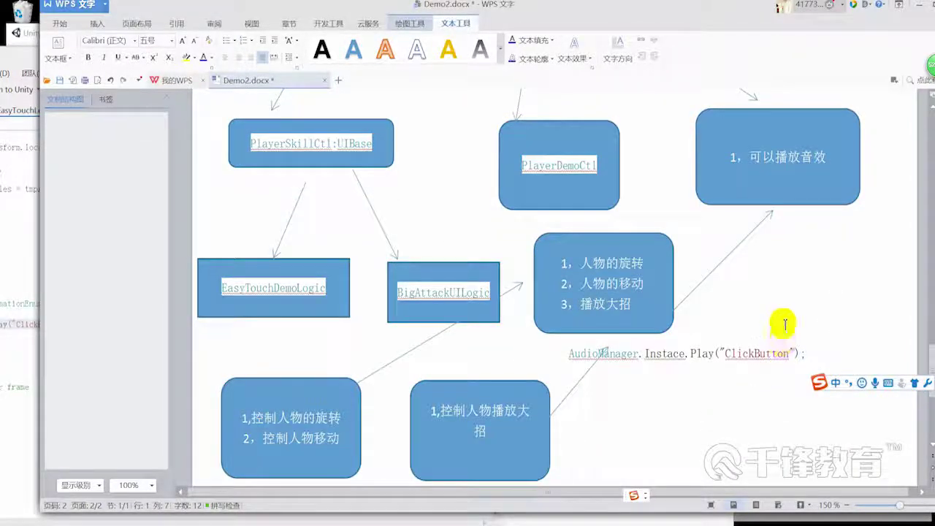
pyautogui.scroll(2, 780, 314)
pyautogui.scroll(3, 776, 309)
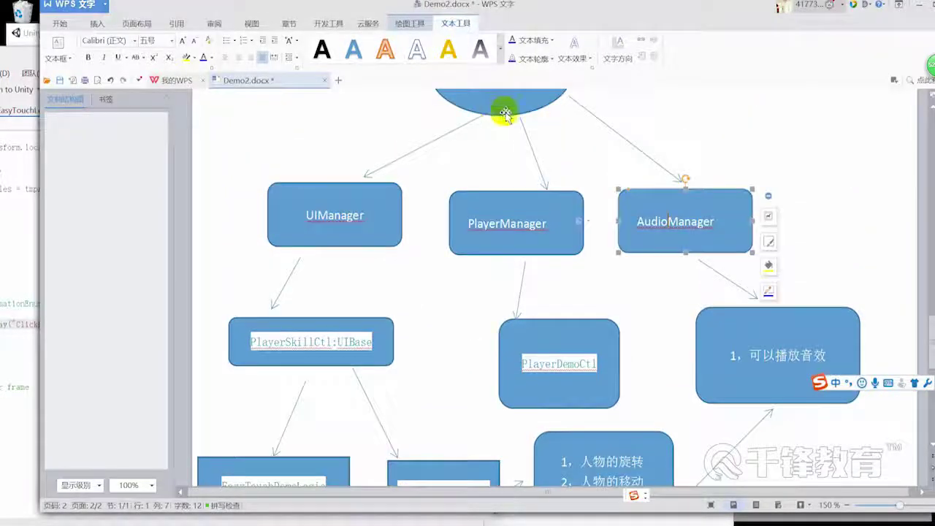
pyautogui.scroll(2, 512, 109)
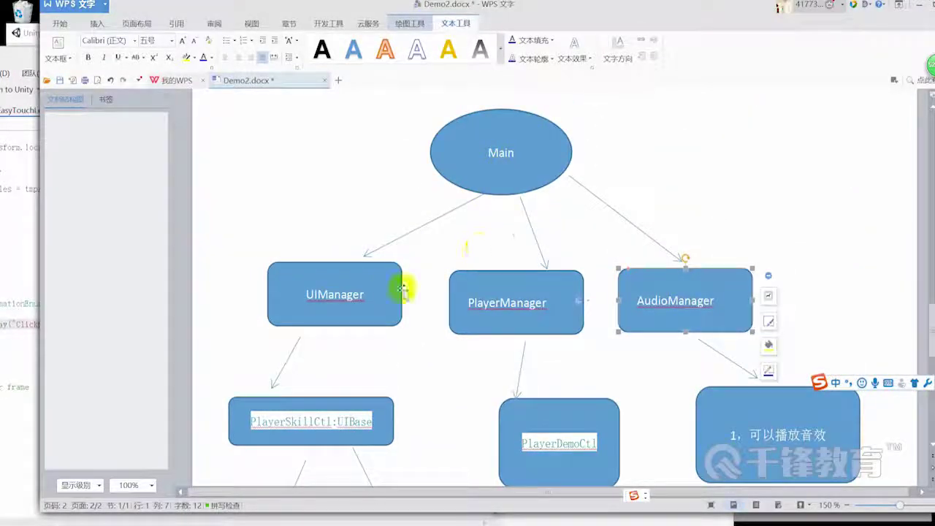
pyautogui.scroll(-1, 304, 346)
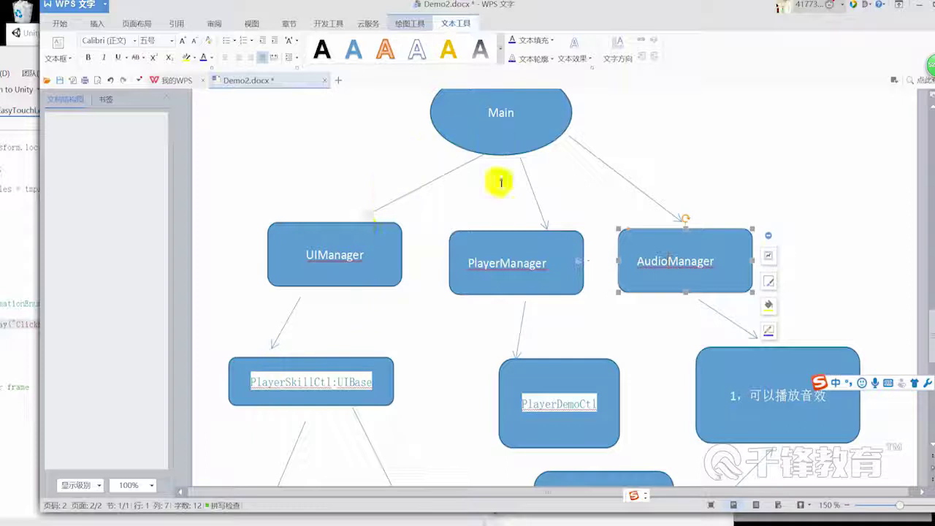
pyautogui.click(502, 271)
pyautogui.scroll(-2, 522, 282)
pyautogui.click(588, 323)
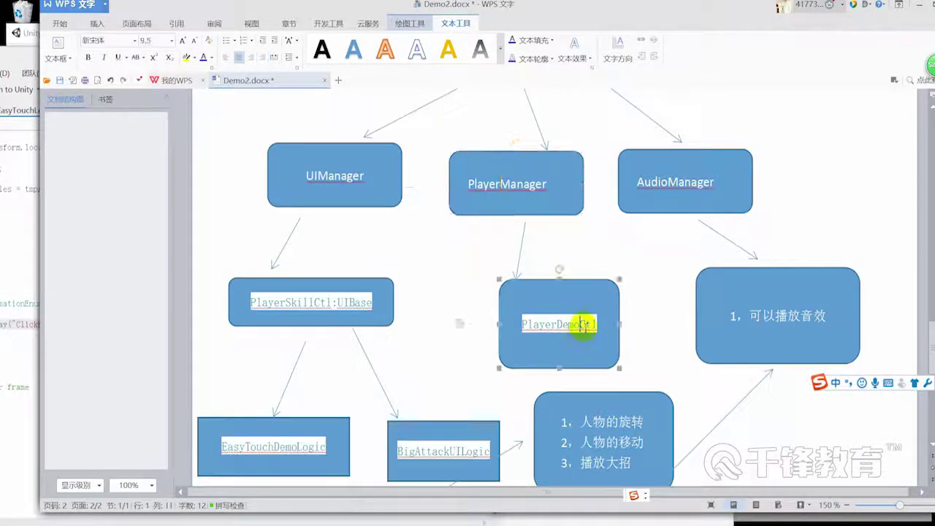
pyautogui.scroll(-2, 592, 336)
pyautogui.click(594, 342)
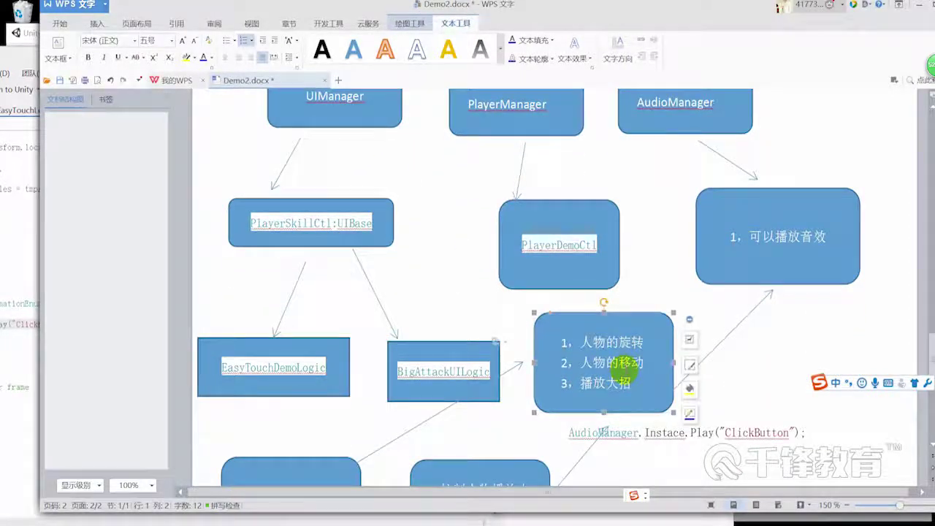
pyautogui.click(733, 251)
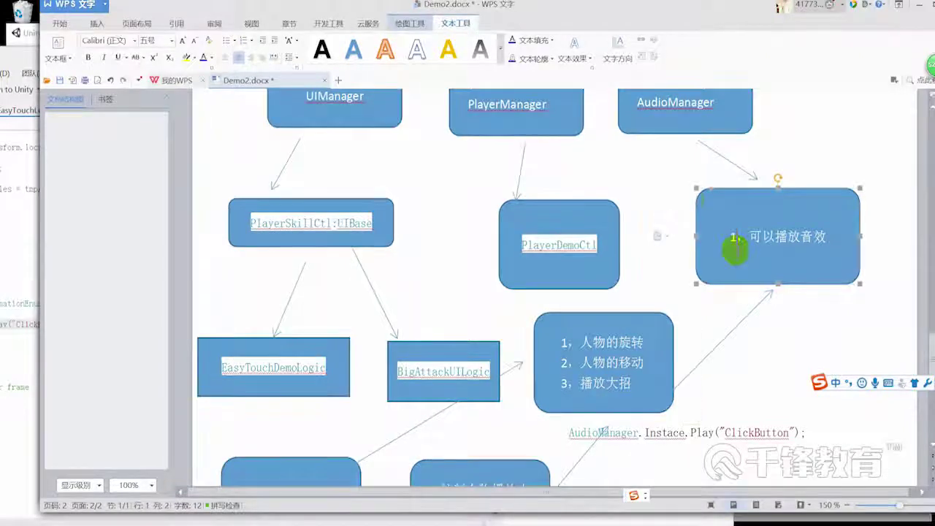
pyautogui.scroll(2, 648, 176)
pyautogui.click(668, 259)
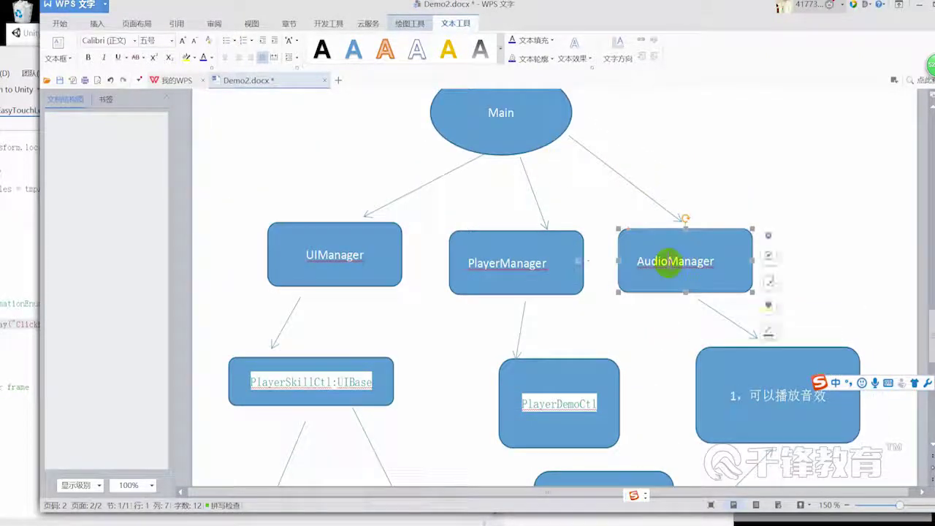
pyautogui.scroll(-2, 781, 398)
pyautogui.click(782, 290)
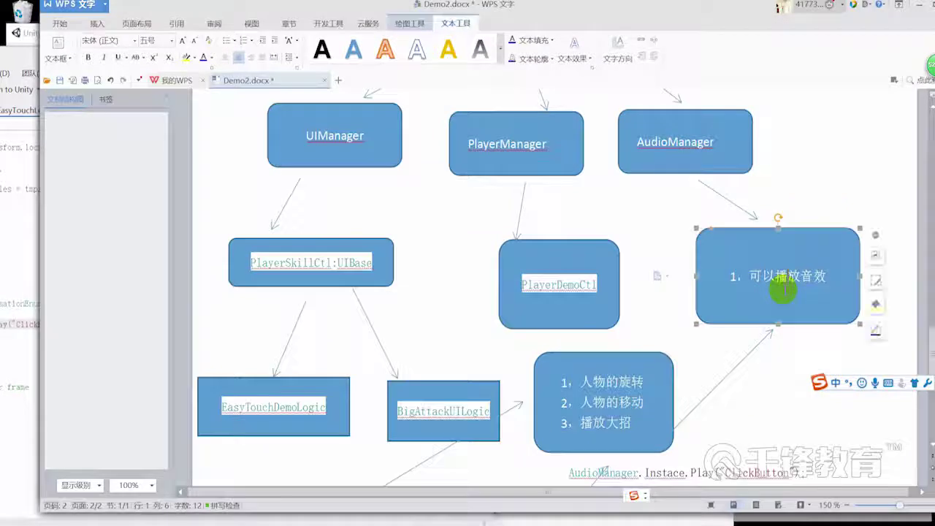
pyautogui.scroll(-2, 779, 285)
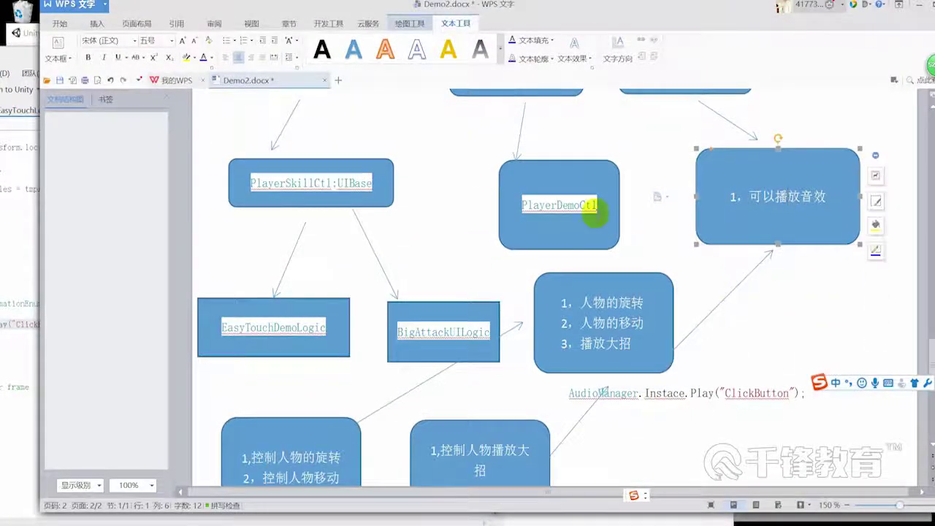
pyautogui.scroll(4, 590, 202)
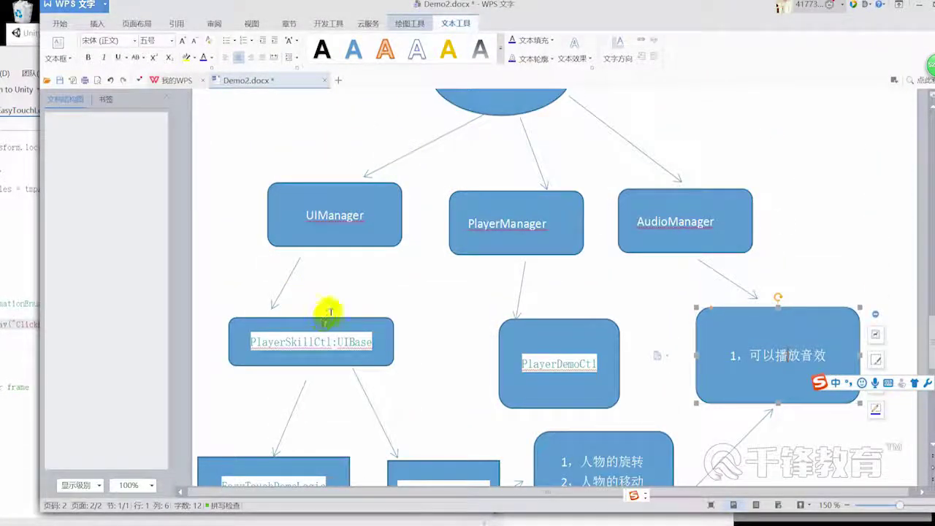
pyautogui.click(531, 234)
pyautogui.click(599, 356)
pyautogui.click(667, 225)
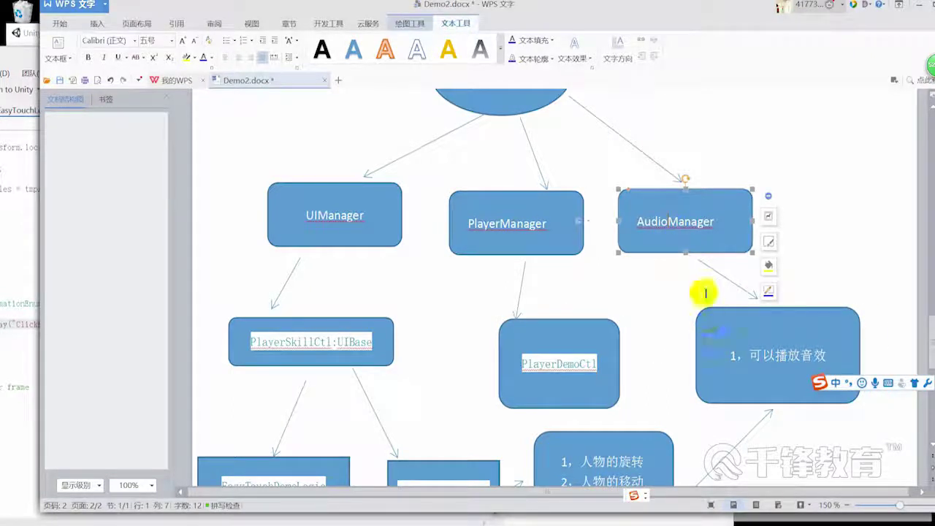
pyautogui.scroll(-5, 709, 307)
pyautogui.scroll(-2, 594, 365)
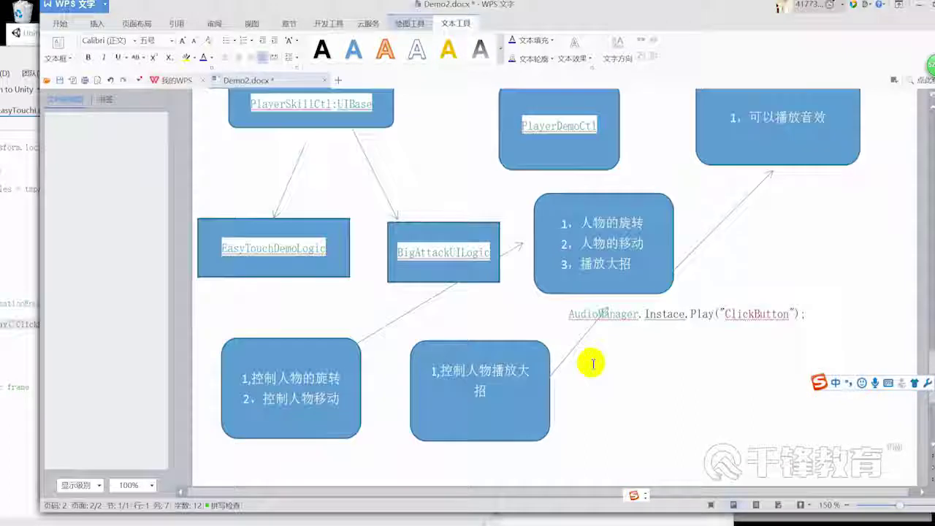
pyautogui.scroll(-2, 635, 295)
pyautogui.scroll(3, 635, 295)
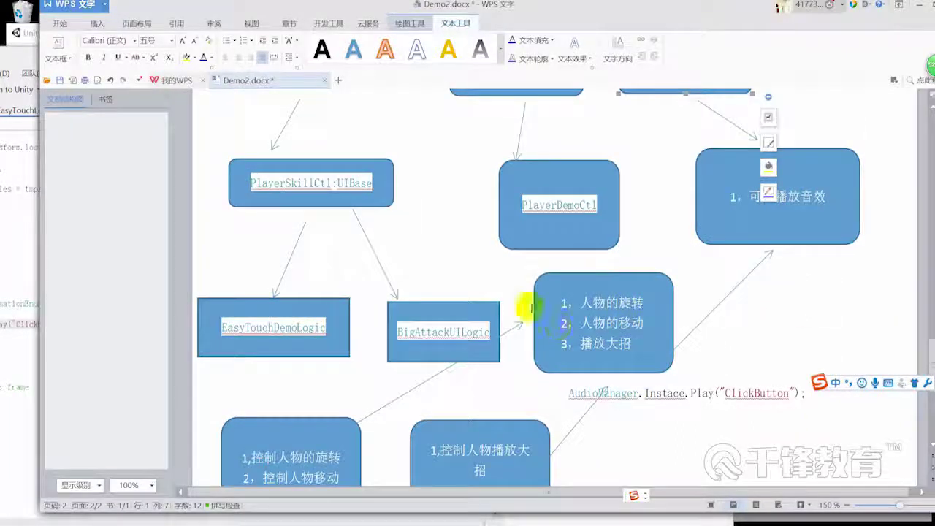
# Bring Visual Studio in front of WPS and maximize the code editor window
pyautogui.moveTo(563, 11); pyautogui.dragTo(686, 22)
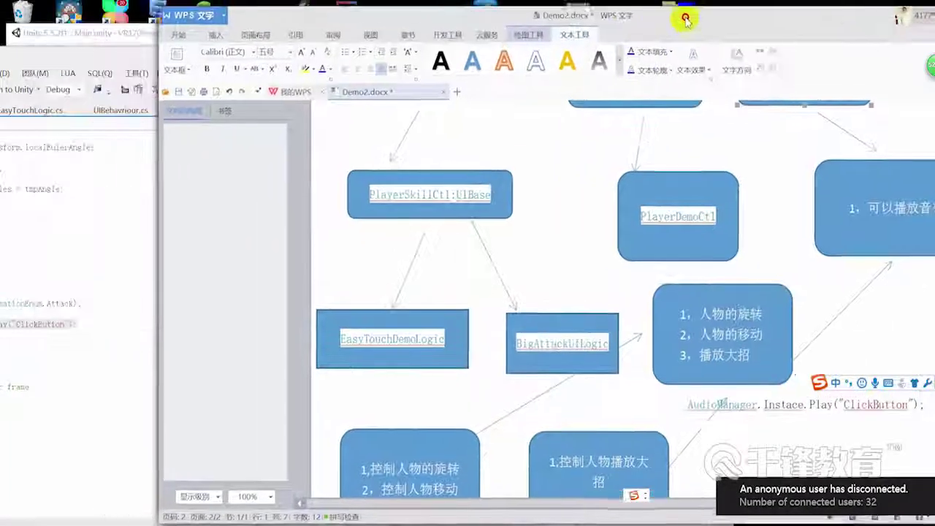
pyautogui.click(97, 231)
pyautogui.moveTo(207, 13); pyautogui.dragTo(338, 25)
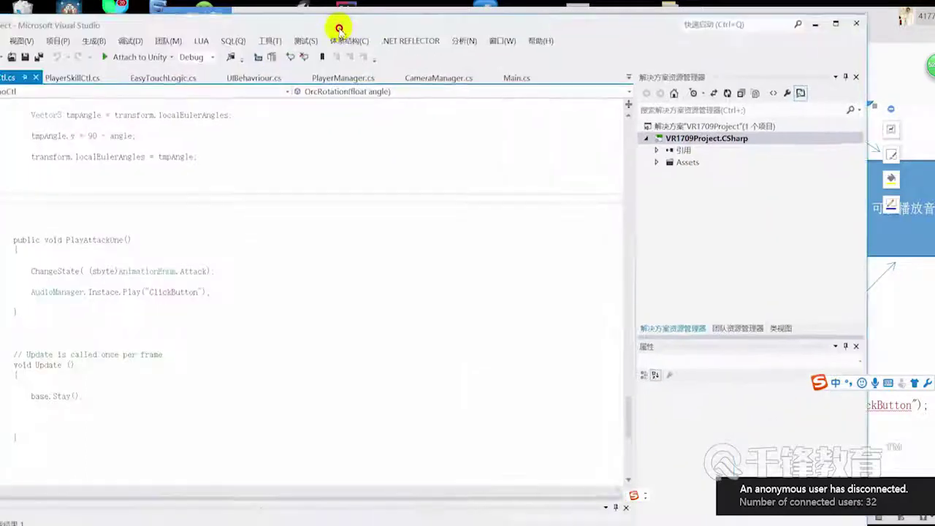
pyautogui.moveTo(266, 300); pyautogui.dragTo(6, 167)
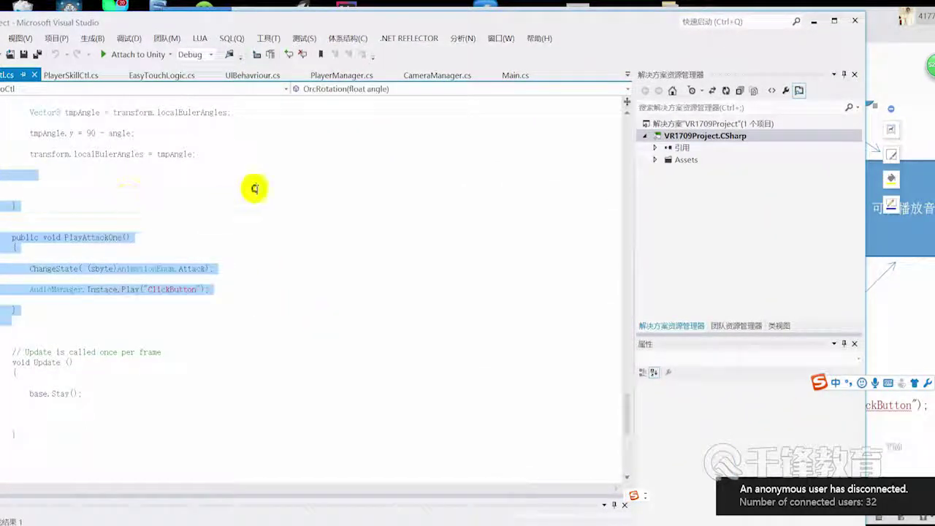
pyautogui.moveTo(250, 188); pyautogui.dragTo(2, 164)
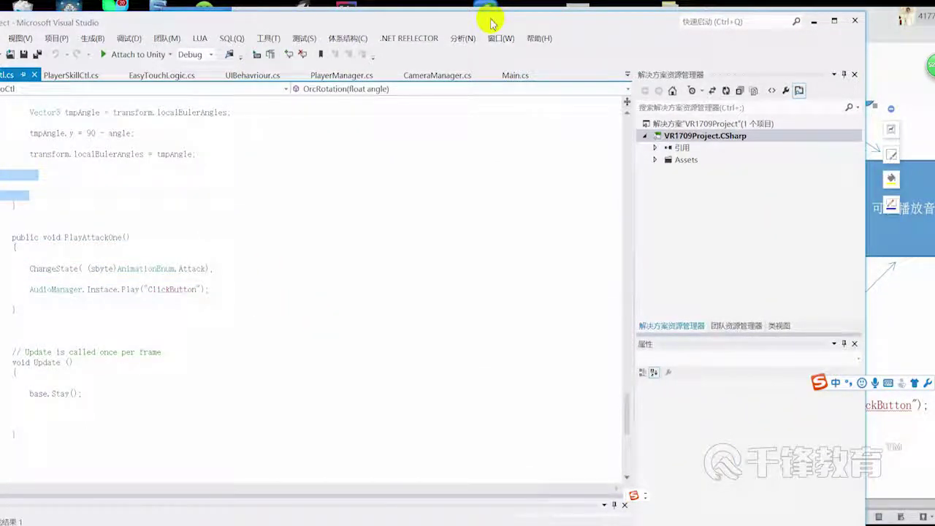
pyautogui.doubleClick(491, 24)
# Select the whole PlayAttackOne method, lines 266–276, then switch back to Demo2.docx
pyautogui.moveTo(76, 330)
pyautogui.mouseDown()
pyautogui.moveTo(42, 176)
pyautogui.moveTo(63, 237)
pyautogui.mouseUp()
pyautogui.click(137, 298)
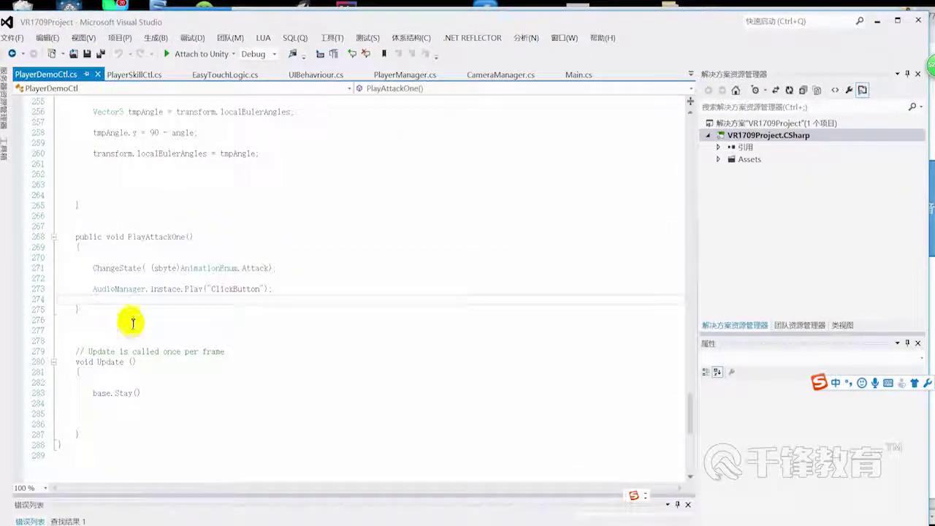
pyautogui.moveTo(133, 322); pyautogui.dragTo(16, 221)
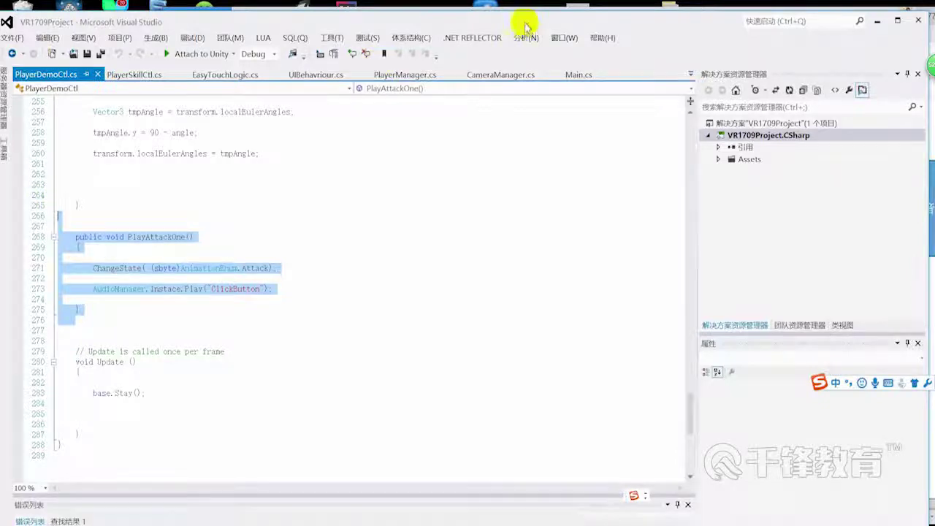
pyautogui.hotkey('alt', 'Tab')
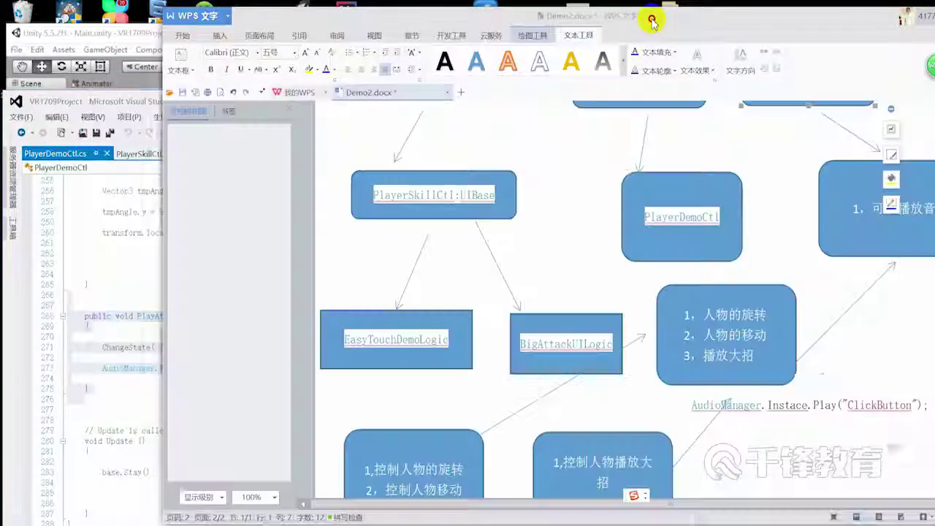
# Maximize the Demo2.docx window and select the PlayerManager and AudioManager boxes
pyautogui.scroll(3, 601, 214)
pyautogui.moveTo(636, 19); pyautogui.dragTo(614, 17)
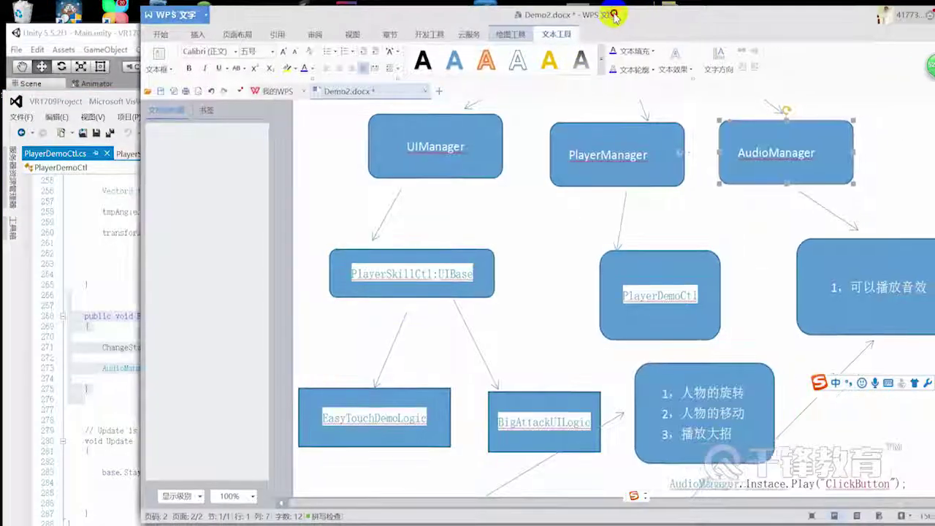
pyautogui.doubleClick(606, 15)
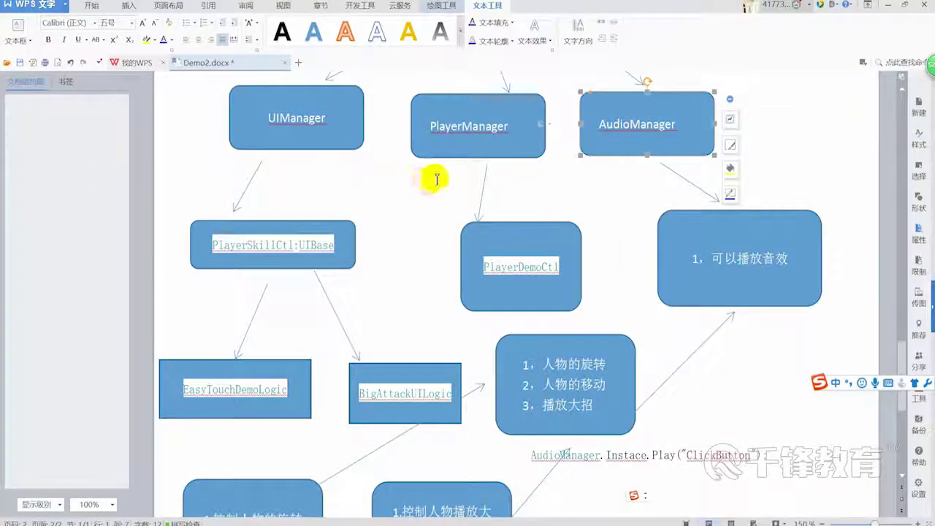
pyautogui.scroll(4, 439, 178)
pyautogui.click(551, 304)
pyautogui.click(661, 317)
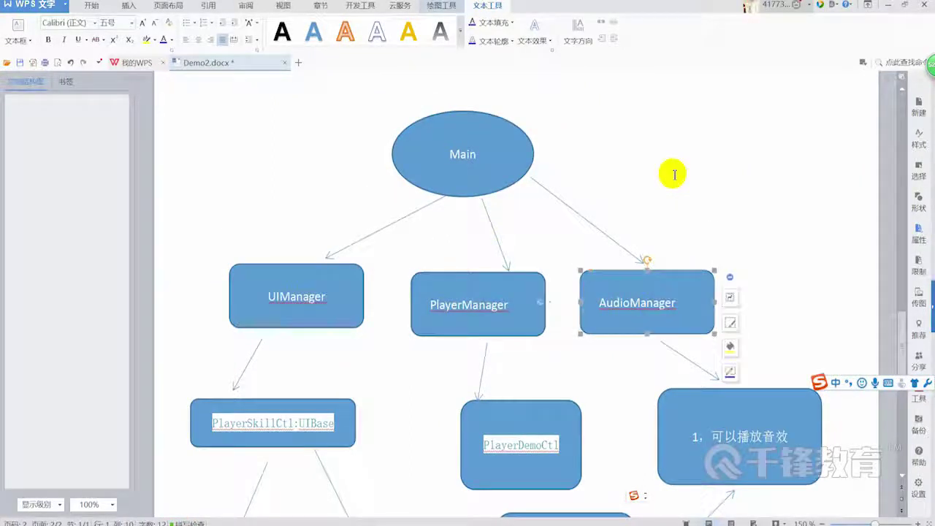
# Scroll through the flowchart from Main down to the Play("ClickButton") call line
pyautogui.scroll(-4, 674, 174)
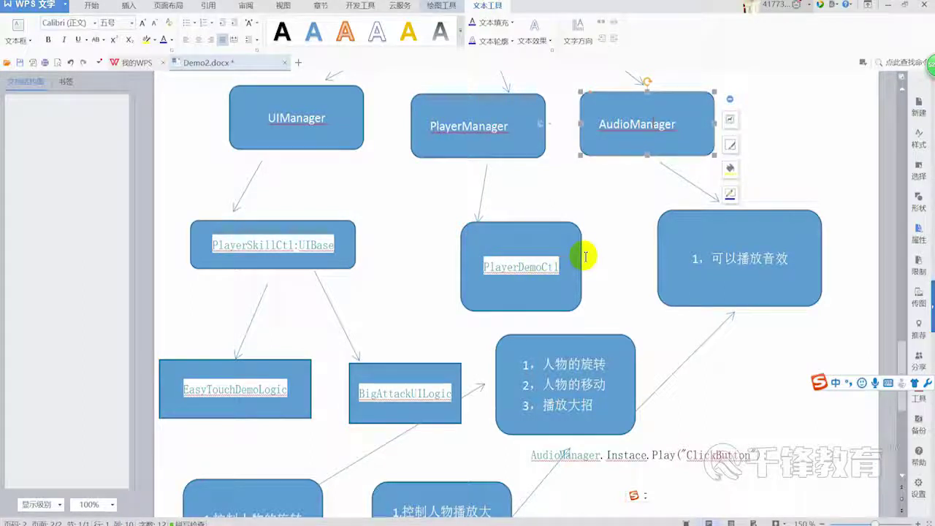
pyautogui.scroll(2, 586, 256)
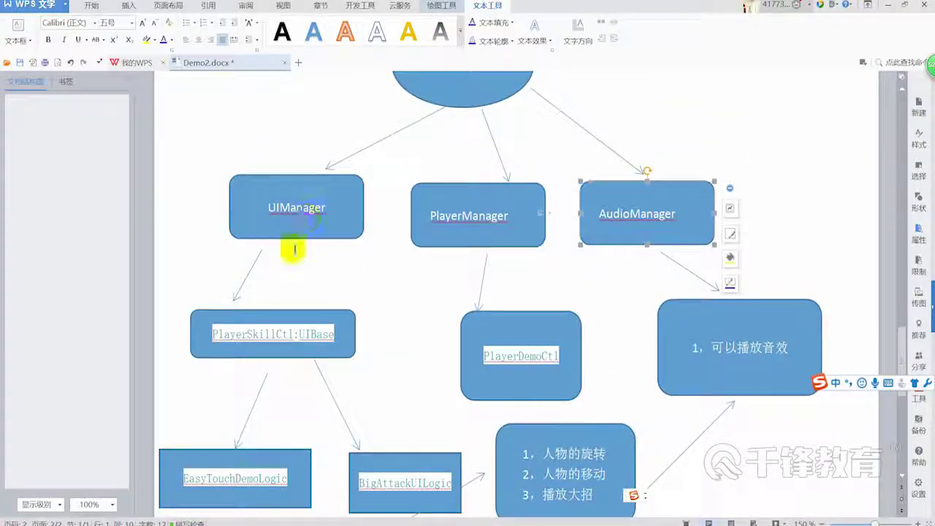
pyautogui.scroll(-1, 151, 463)
pyautogui.scroll(-1, 378, 449)
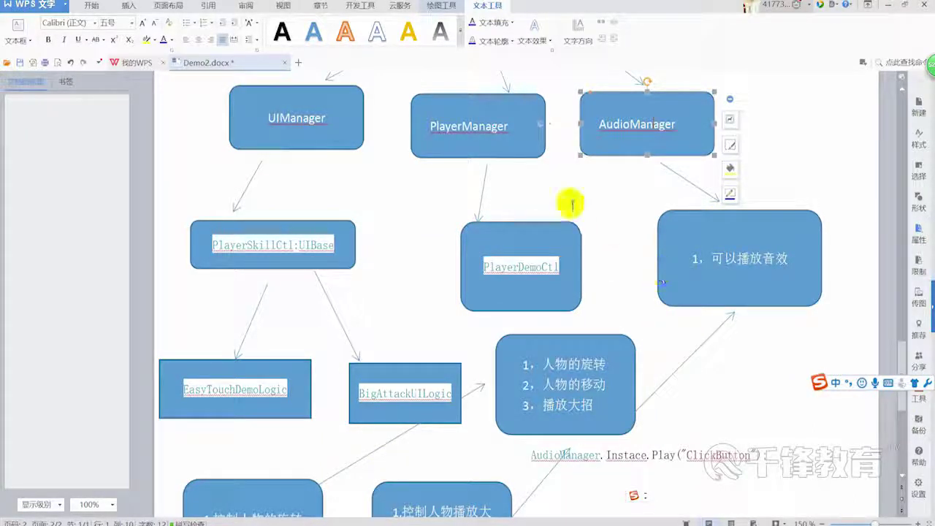
pyautogui.scroll(2, 511, 168)
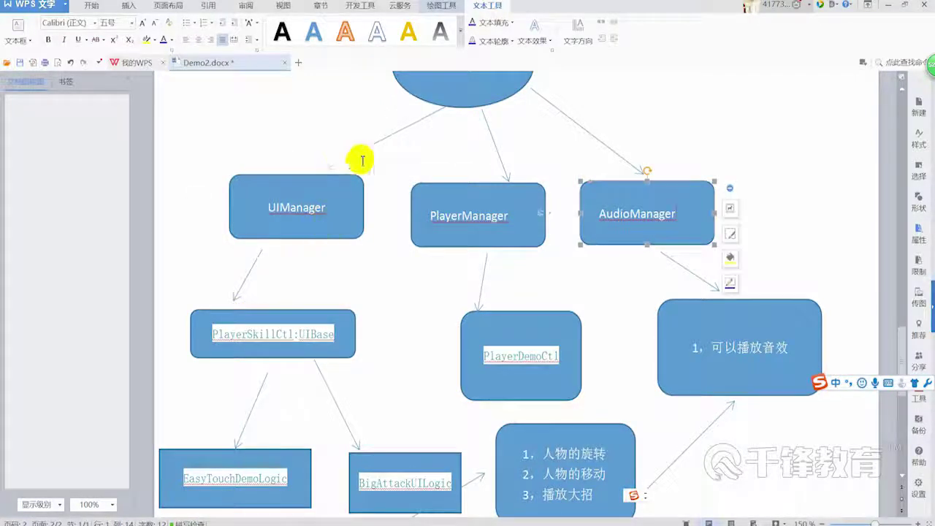
pyautogui.scroll(2, 380, 153)
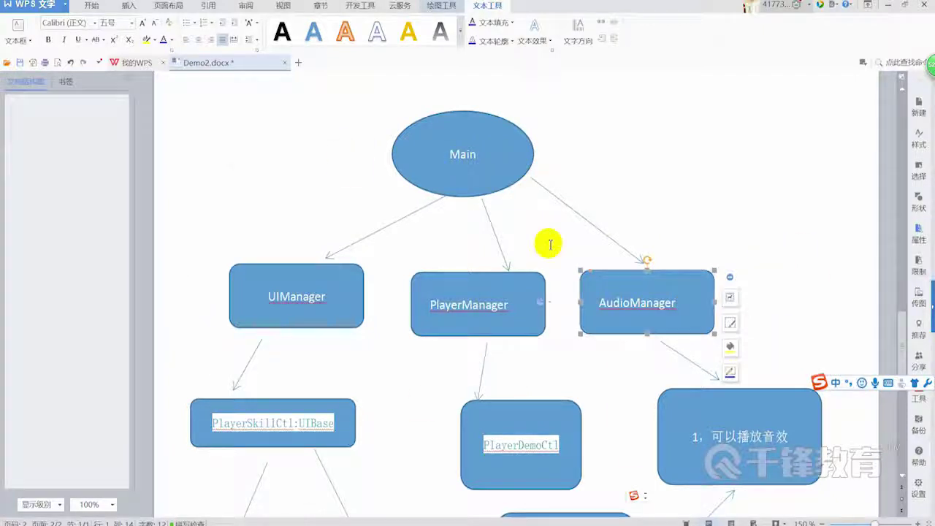
pyautogui.scroll(-2, 559, 385)
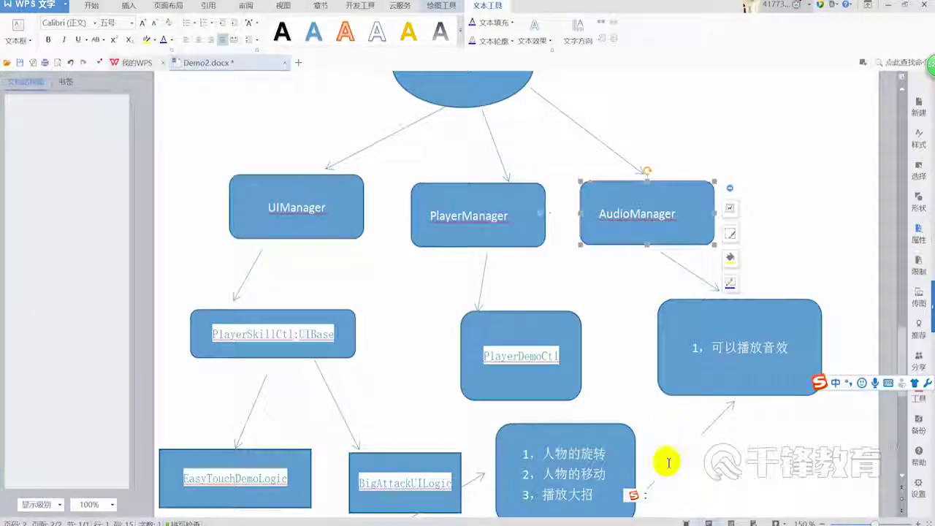
pyautogui.scroll(-2, 661, 460)
pyautogui.scroll(-2, 620, 460)
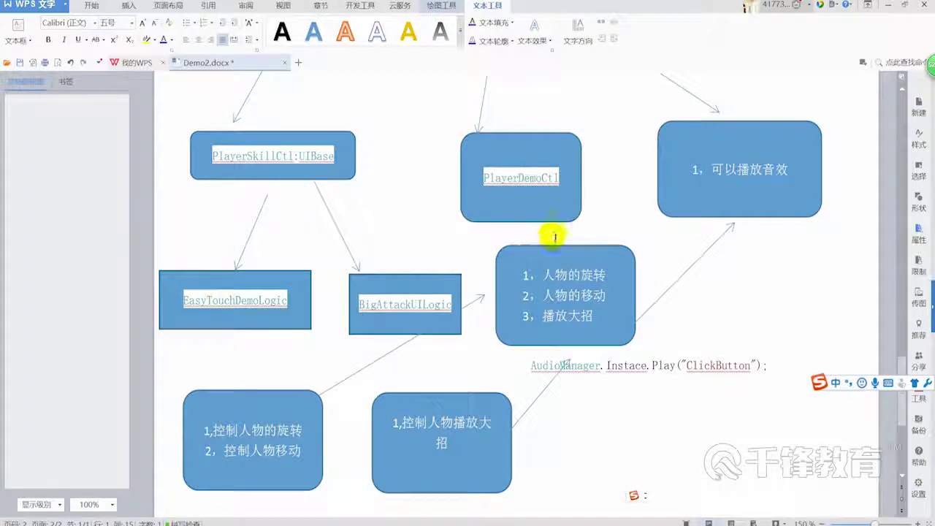
pyautogui.scroll(-1, 666, 330)
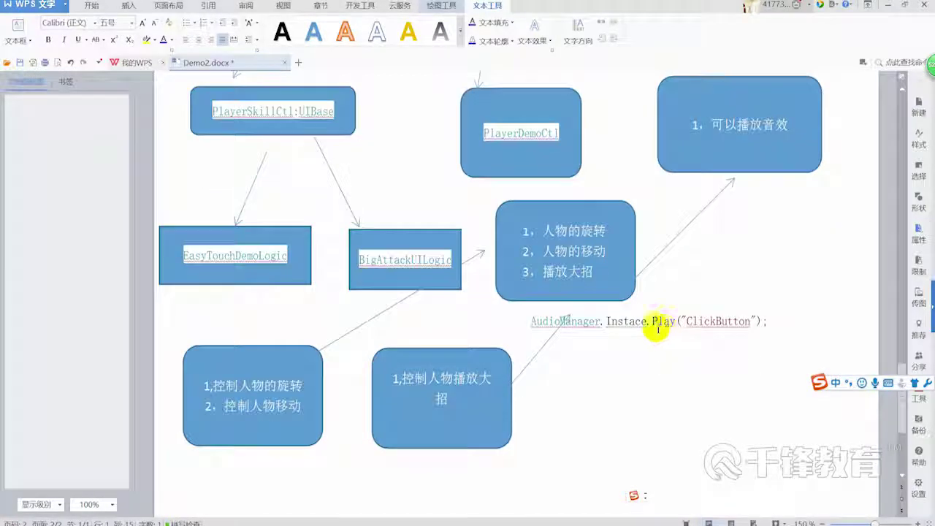
pyautogui.scroll(-2, 657, 328)
# Delete one leading space so the PlayAttackOne line aligns under the OrcMove line
pyautogui.scroll(-2, 591, 358)
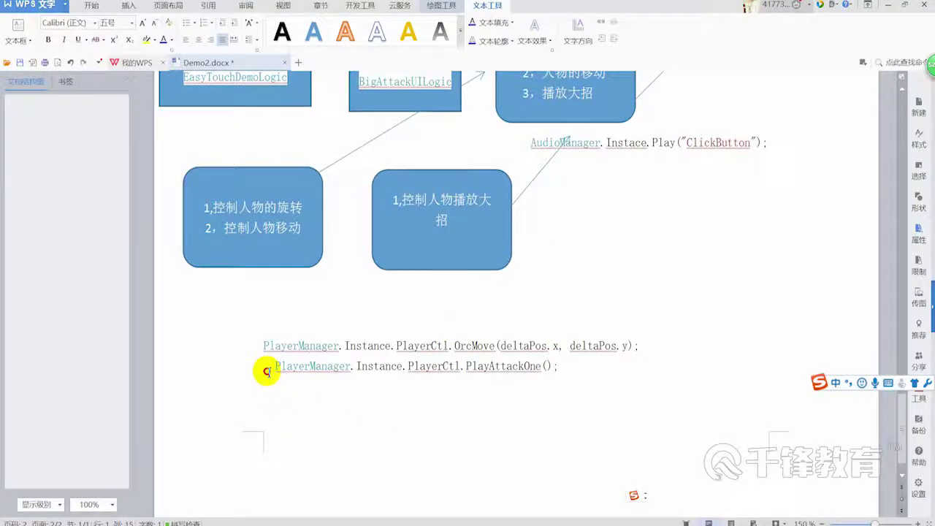
pyautogui.click(266, 372)
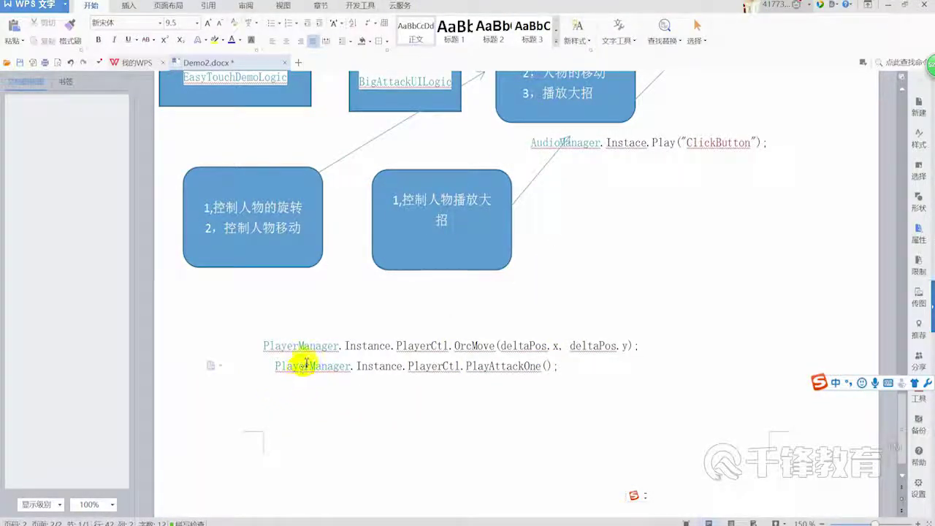
pyautogui.scroll(2, 708, 199)
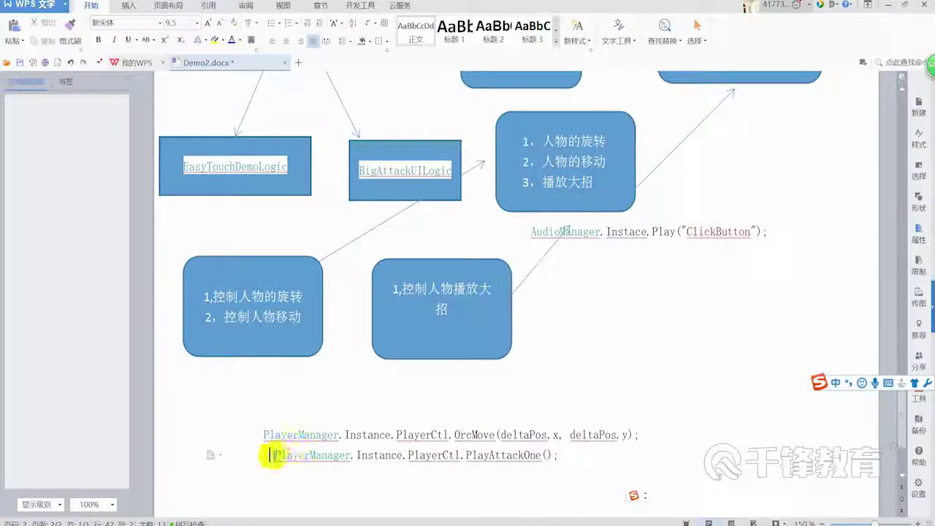
pyautogui.press('BackSpace')
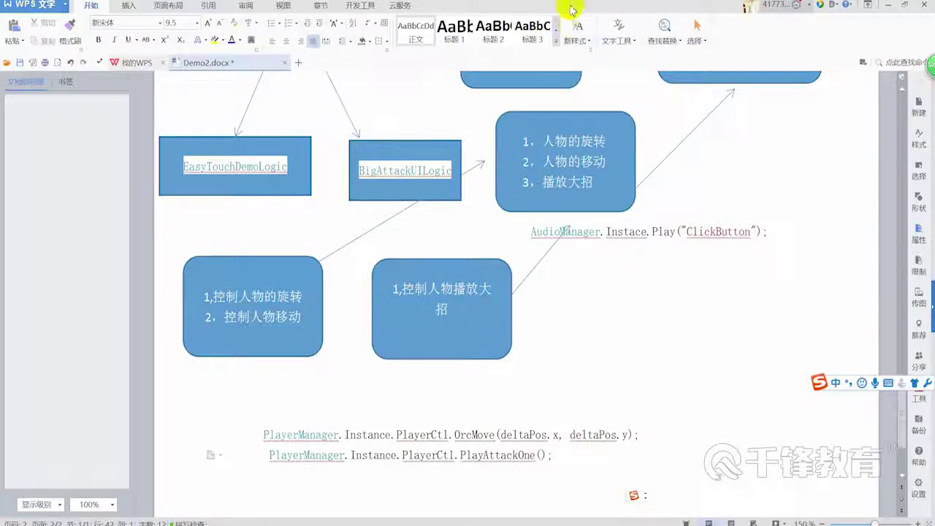
# Restore the WPS window from full screen, glance at Unity, and bring Demo2.docx back
pyautogui.moveTo(572, 10); pyautogui.dragTo(745, 202)
pyautogui.click(371, 30)
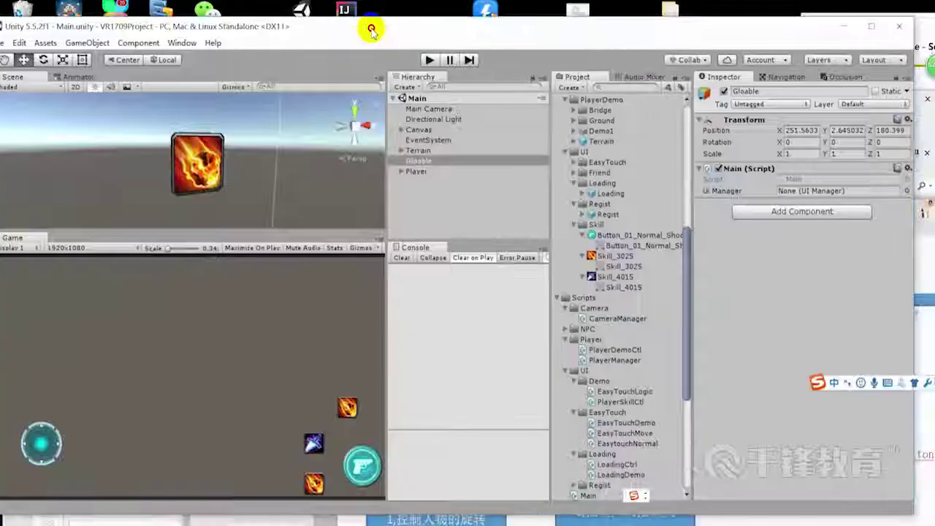
pyautogui.moveTo(529, 33); pyautogui.dragTo(502, 11)
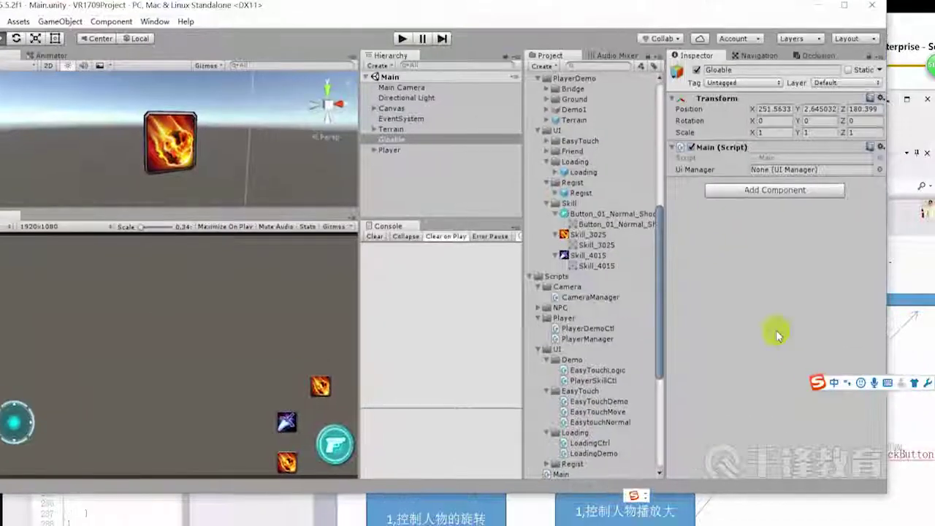
pyautogui.click(904, 207)
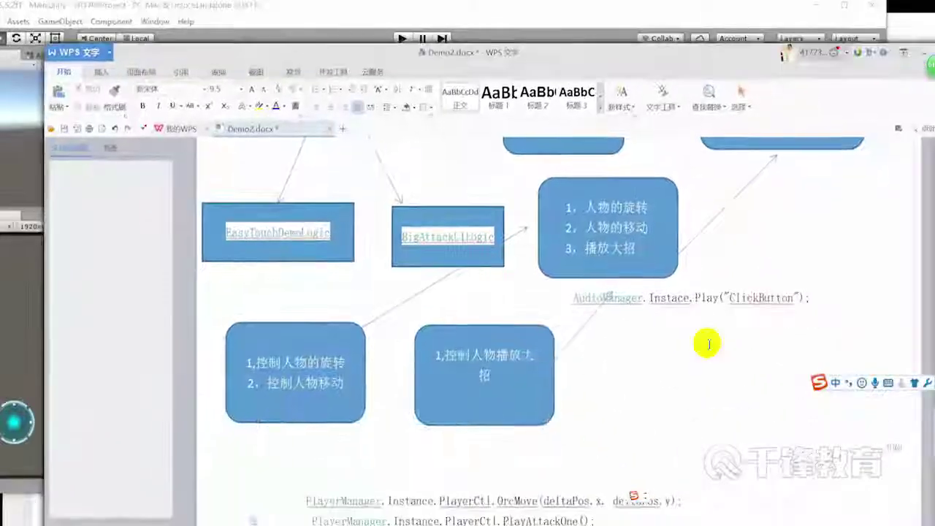